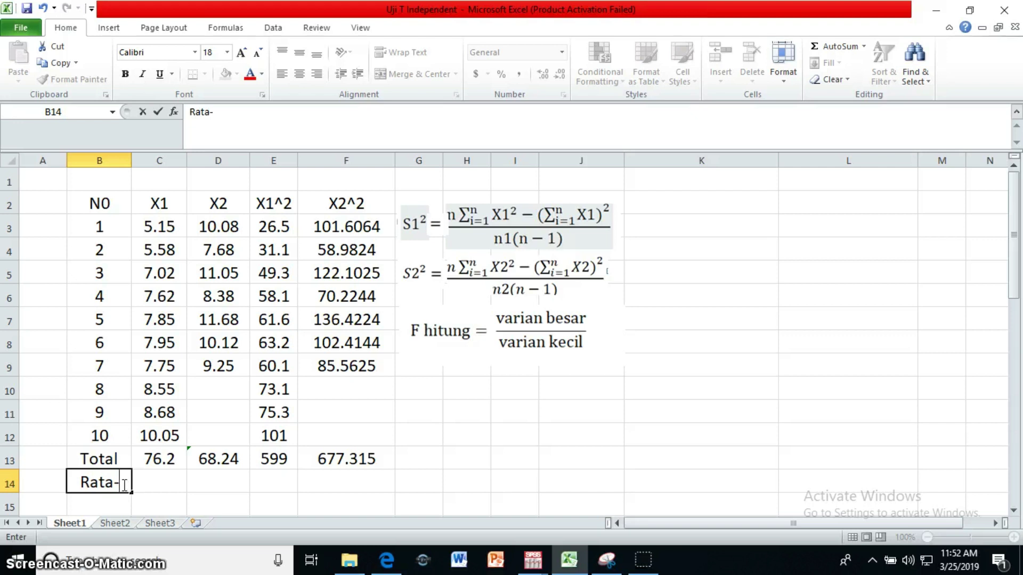
- Finish the "Rata-Rata" label in B14 and calculate the average of the X1 values C3:C12 in C14
{"action": "left_click", "coordinate": [160, 482]}
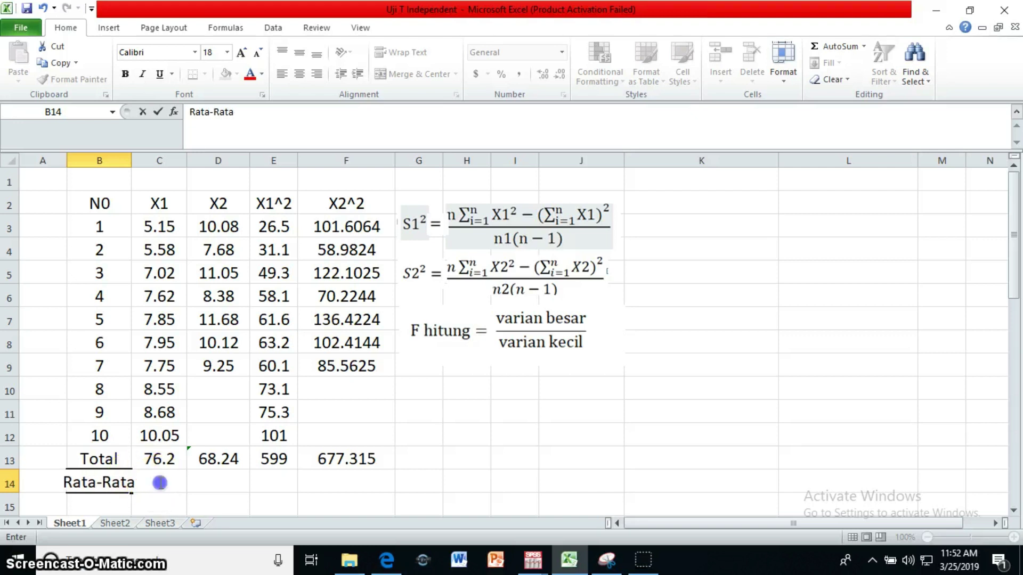
{"action": "left_click", "coordinate": [183, 486]}
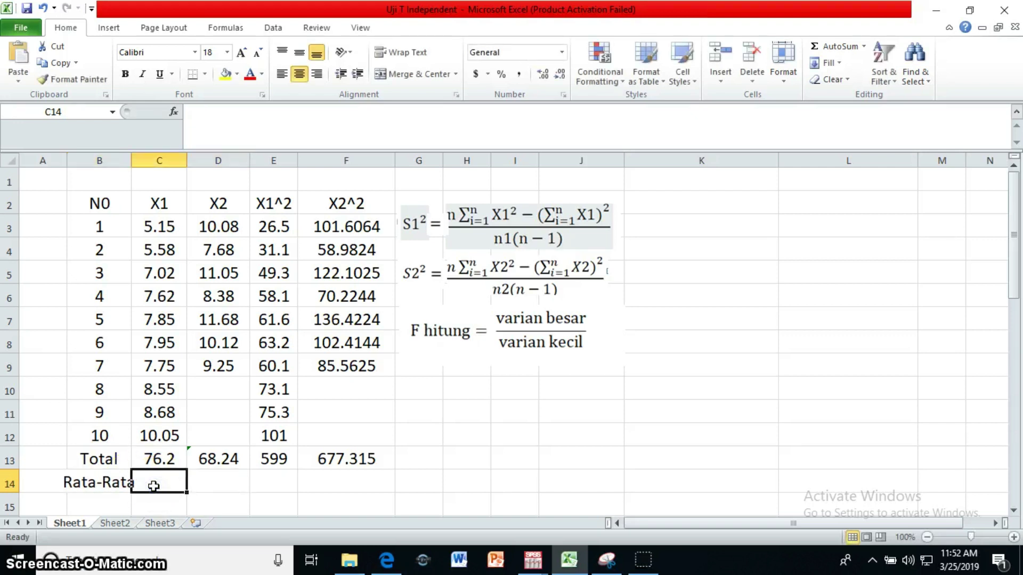
{"action": "type", "text": "=average("}
{"action": "left_click_drag", "start_coordinate": [160, 228], "coordinate": [158, 427]}
{"action": "type", "text": ")"}
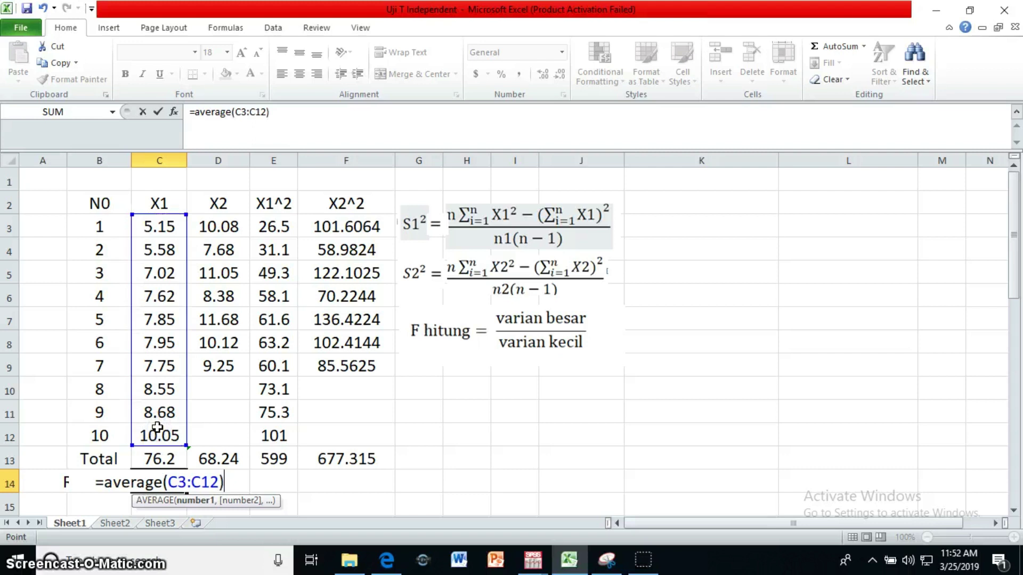
{"action": "key", "text": "Return"}
- Calculate the average of the X2 values D3:D9 in cell D14 with the AVERAGE function
{"action": "left_click", "coordinate": [222, 487]}
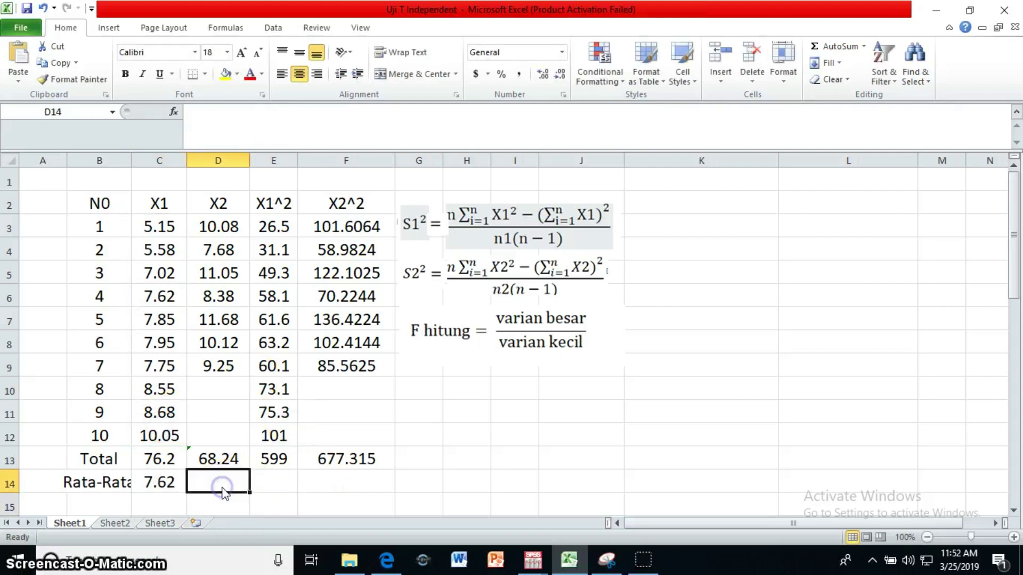
{"action": "type", "text": "=average"}
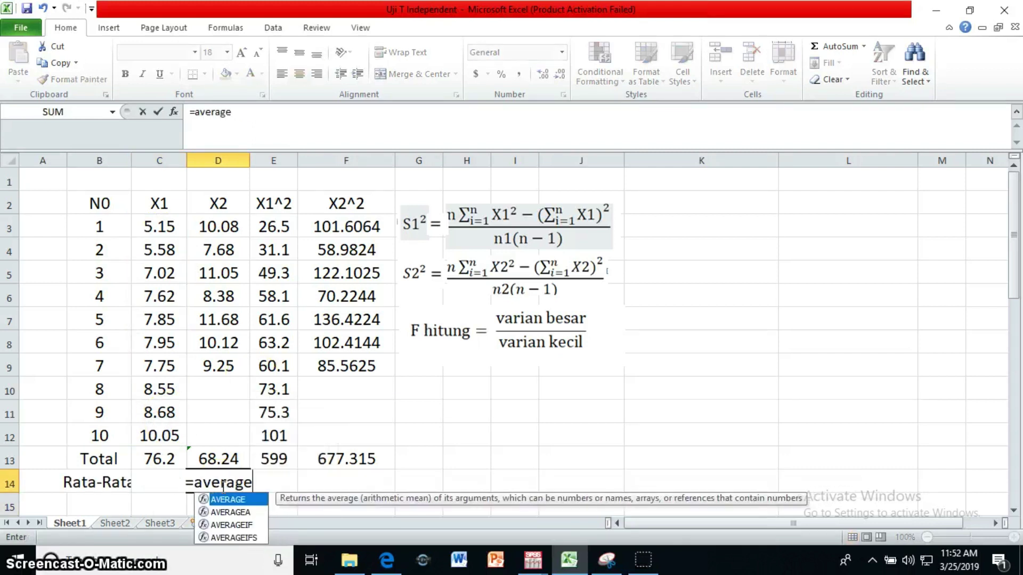
{"action": "type", "text": "("}
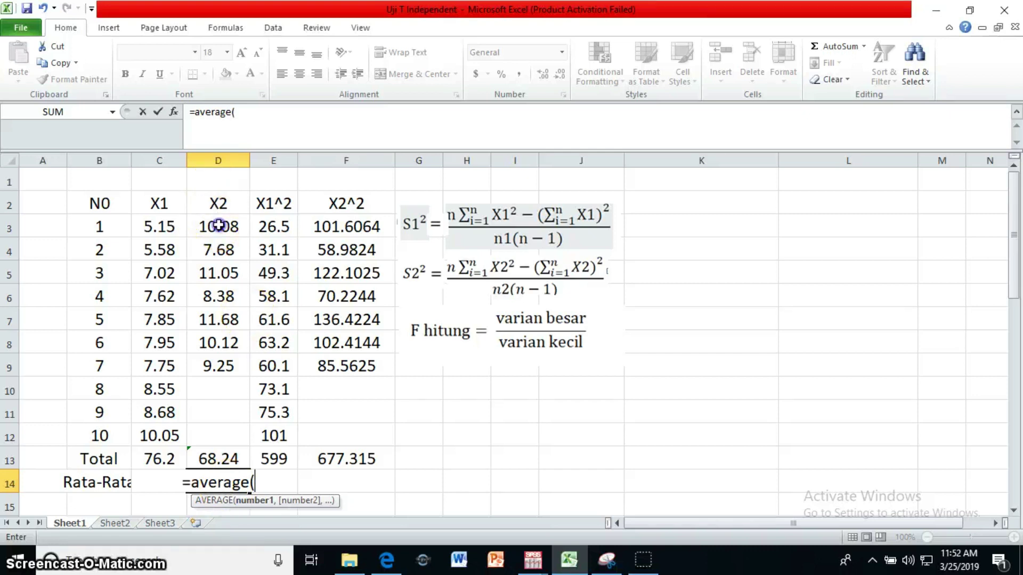
{"action": "left_click_drag", "start_coordinate": [219, 225], "coordinate": [235, 355]}
{"action": "type", "text": ")"}
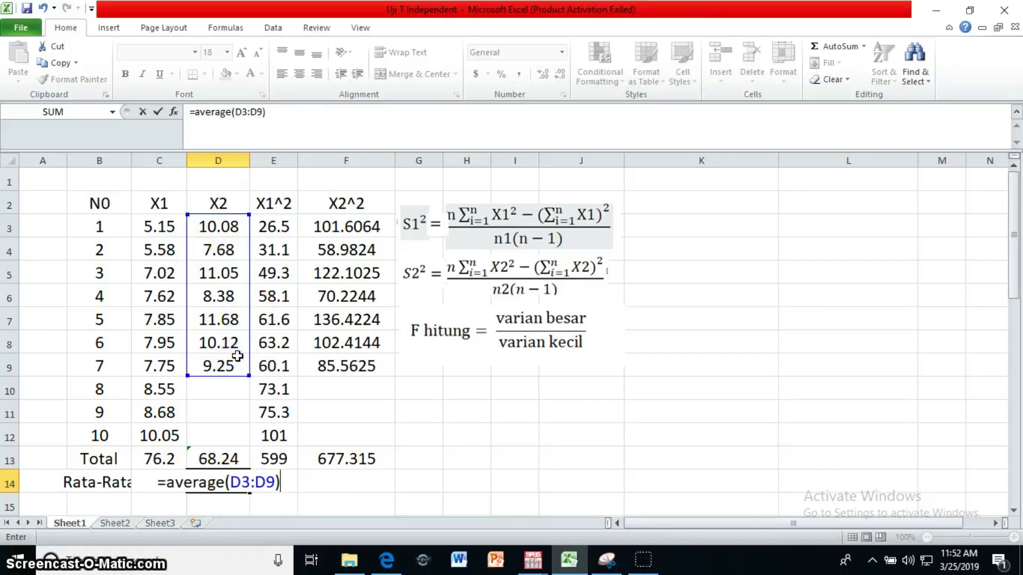
{"action": "key", "text": "Return"}
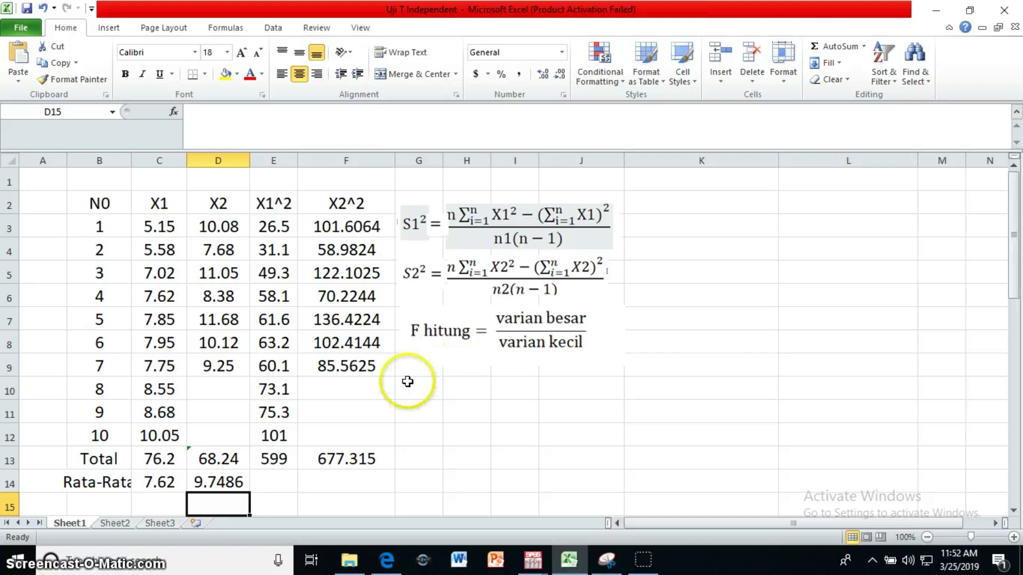
- Enter the numerator of the S1² variance formula in K3 as =(10*E13)-(C13^2)
{"action": "left_click", "coordinate": [675, 232]}
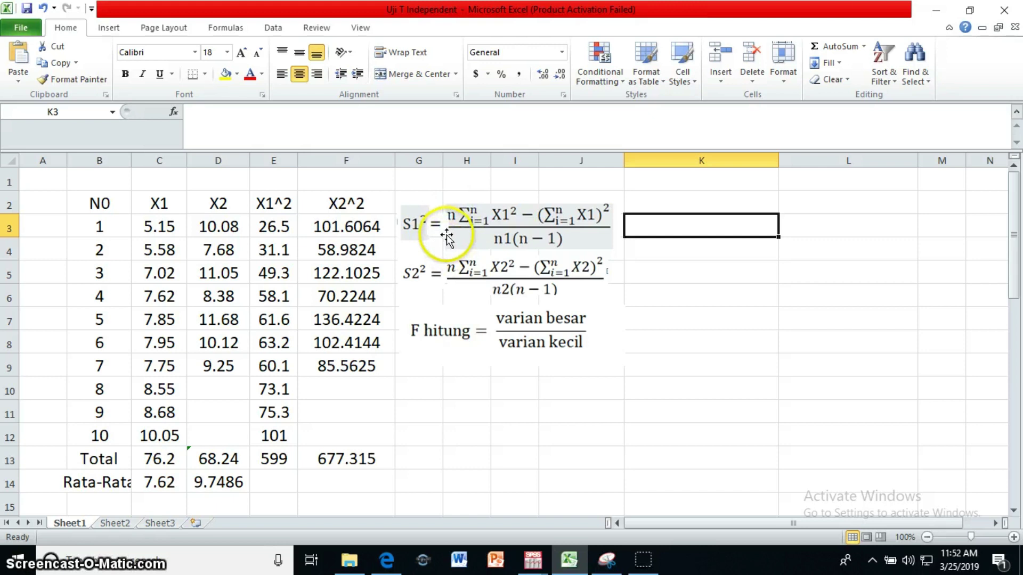
{"action": "type", "text": "=(10*"}
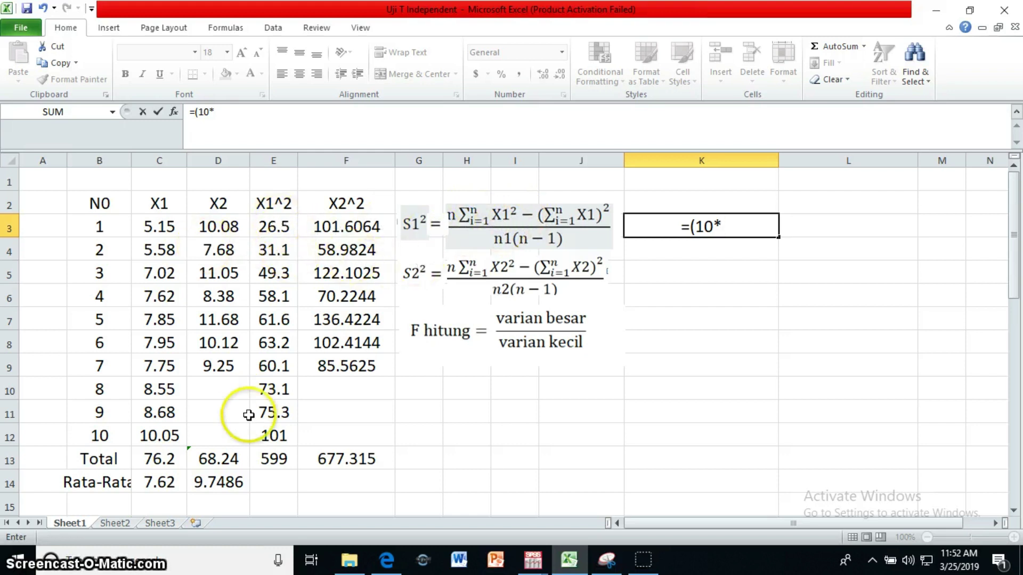
{"action": "left_click", "coordinate": [287, 460]}
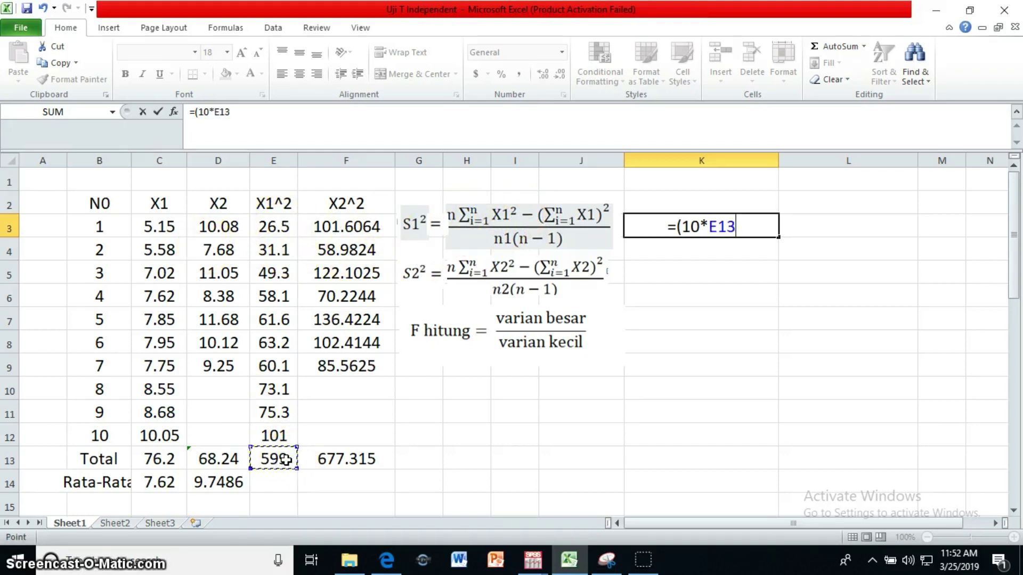
{"action": "type", "text": ")-("}
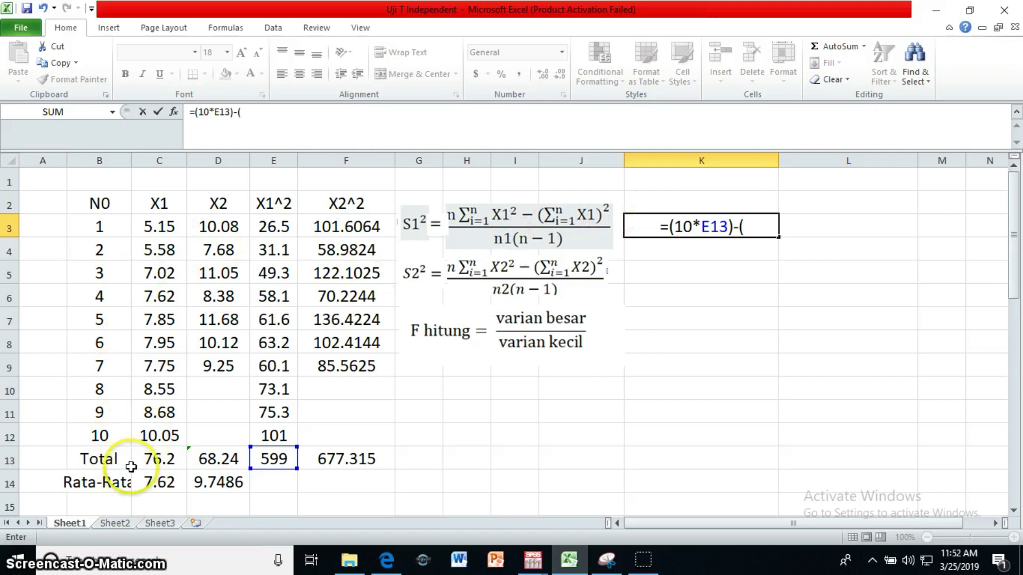
{"action": "left_click", "coordinate": [154, 462]}
{"action": "type", "text": "^"}
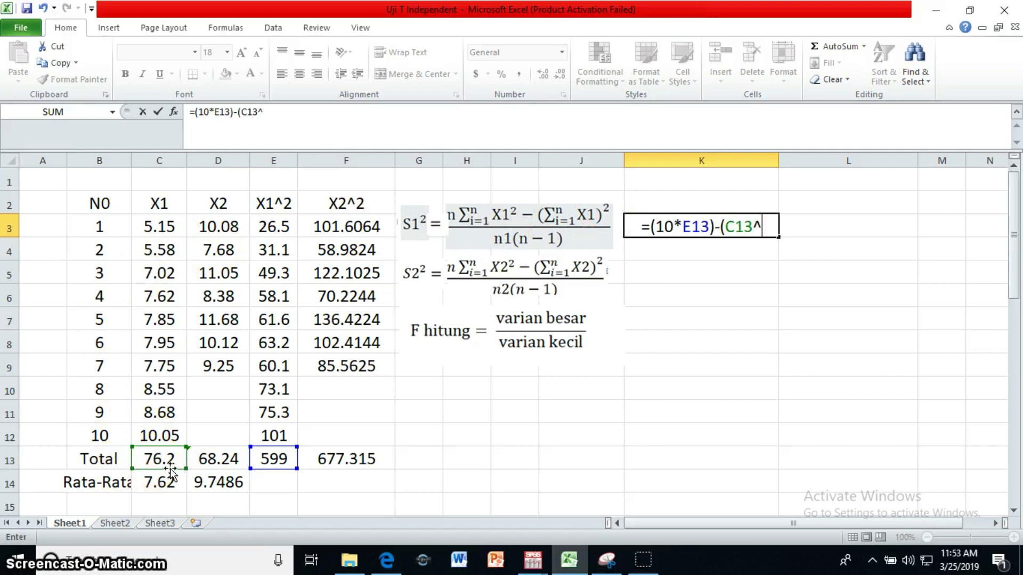
{"action": "type", "text": "2)"}
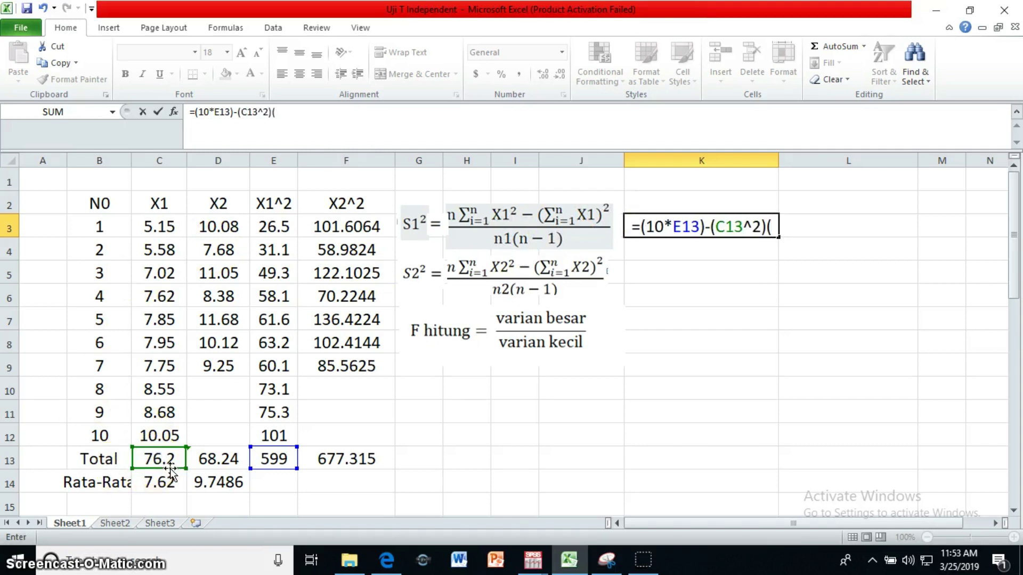
{"action": "key", "text": "Return"}
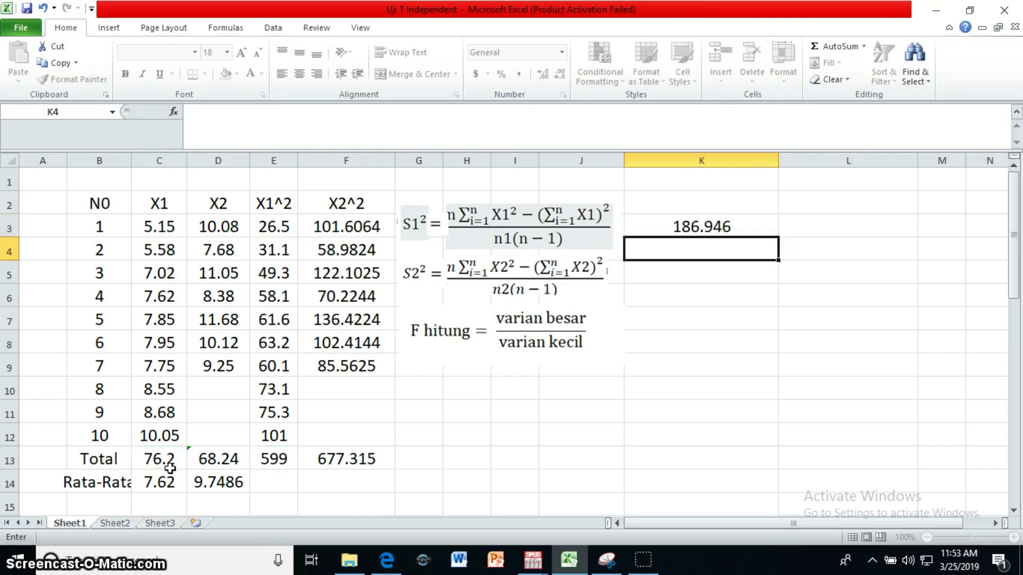
- Enclose the whole numerator in K3 in an outer pair of parentheses, giving =((10*E13)-(C13^2))
{"action": "left_click", "coordinate": [658, 228]}
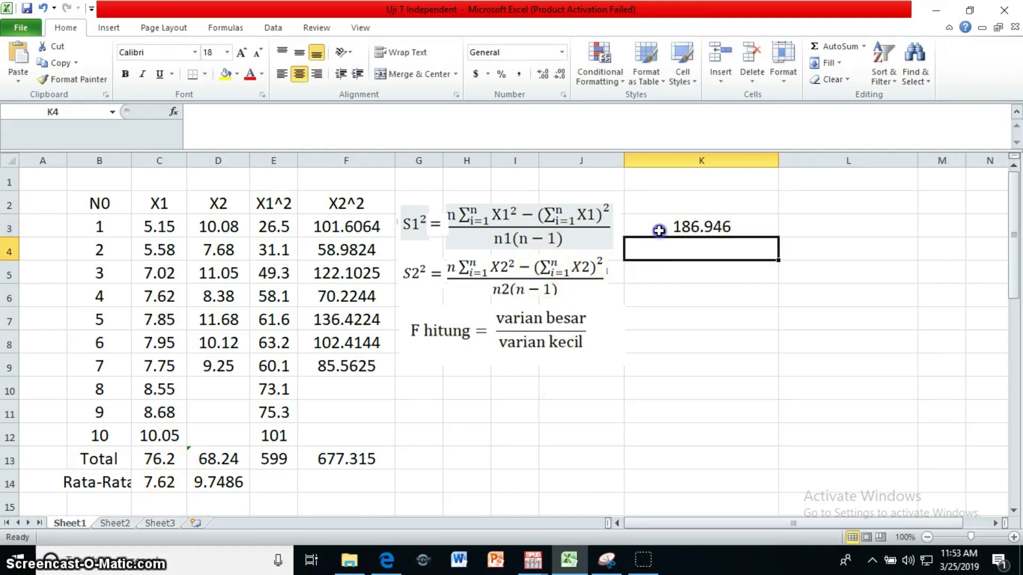
{"action": "left_click", "coordinate": [195, 112]}
{"action": "type", "text": "("}
{"action": "left_click", "coordinate": [285, 113]}
{"action": "type", "text": ")"}
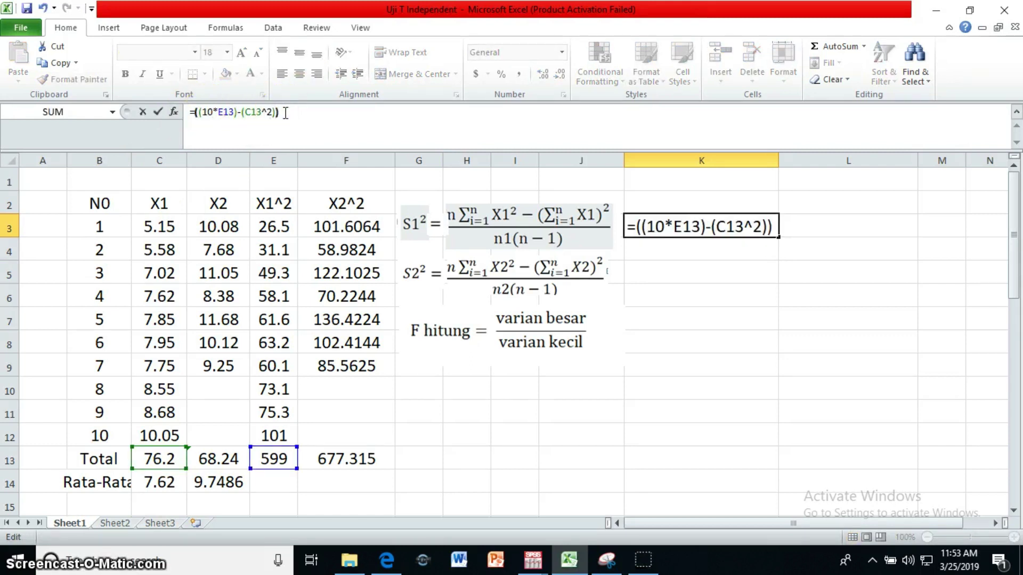
- Complete the S1² variance formula in K3 by dividing the numerator by (10*9)
{"action": "left_click", "coordinate": [773, 227]}
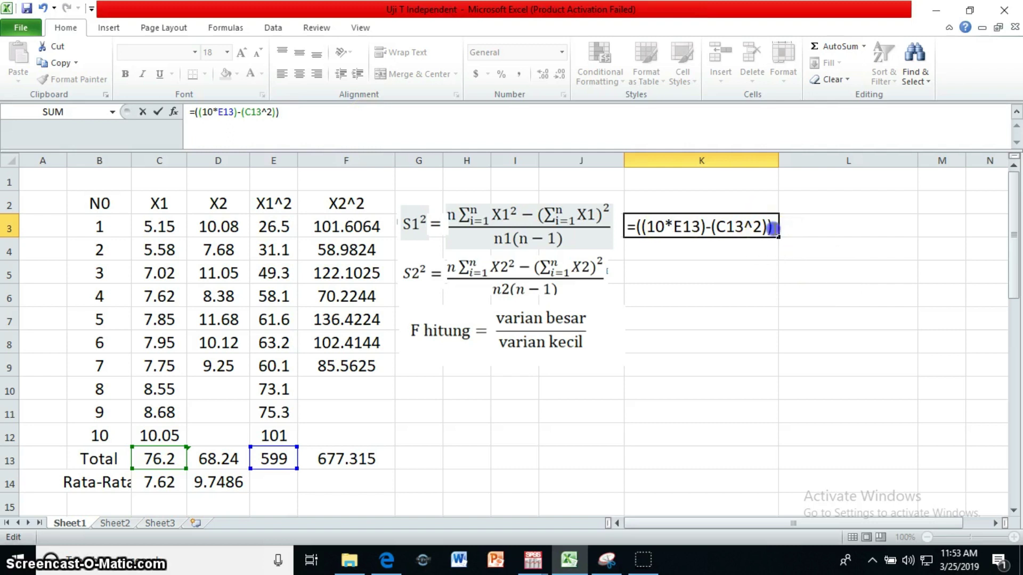
{"action": "type", "text": "/"}
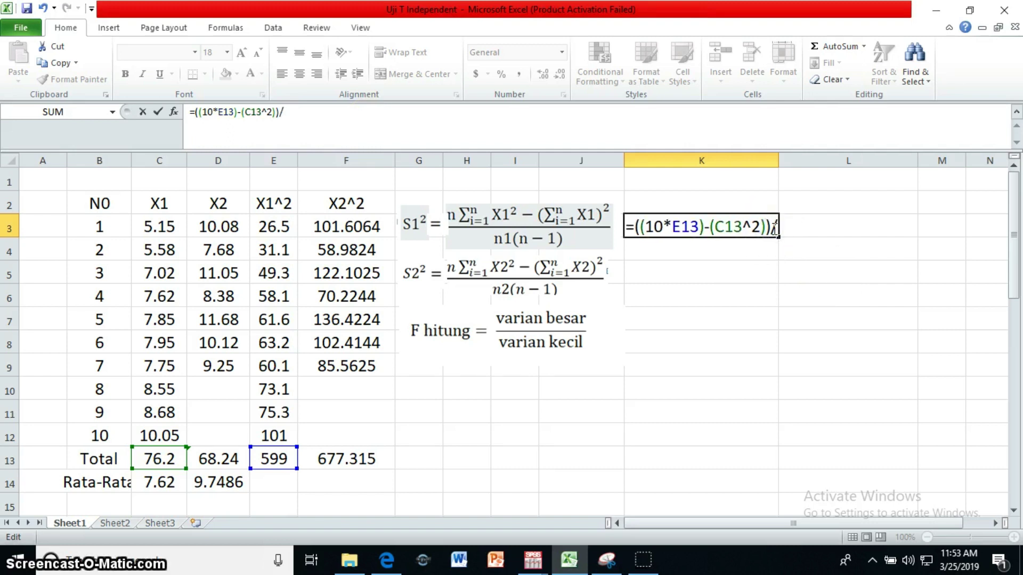
{"action": "type", "text": "("}
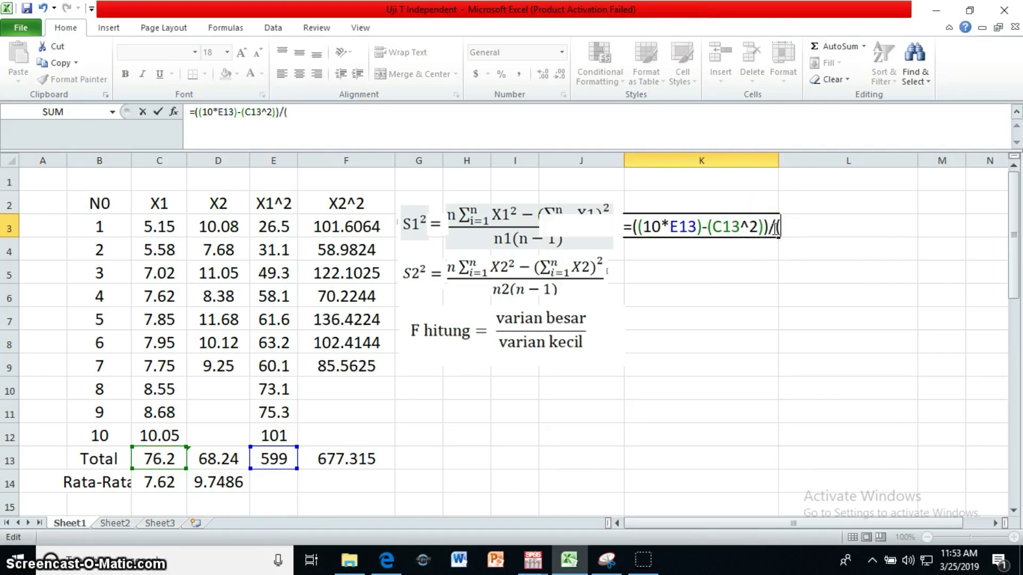
{"action": "left_click", "coordinate": [515, 244]}
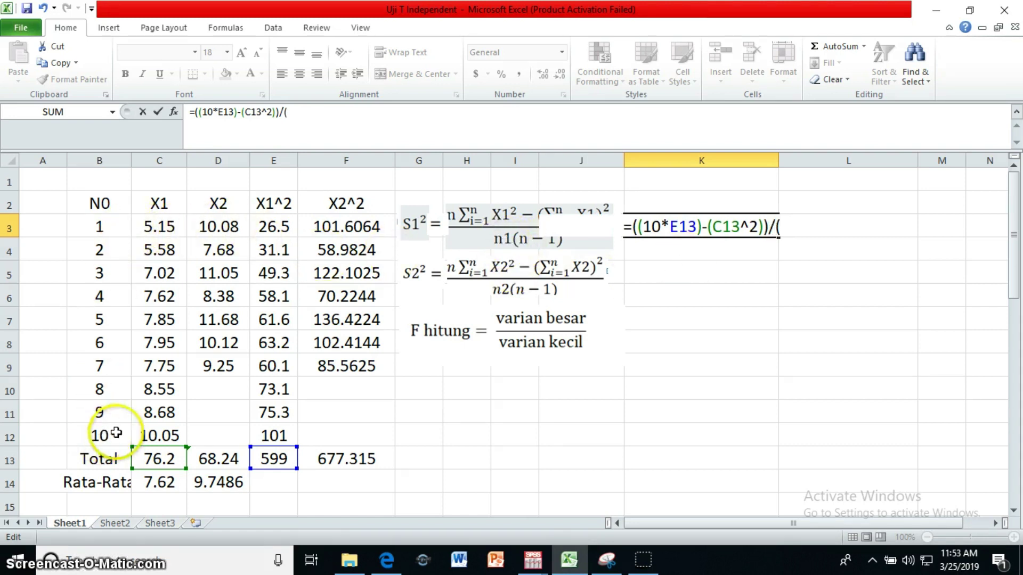
{"action": "type", "text": "10"}
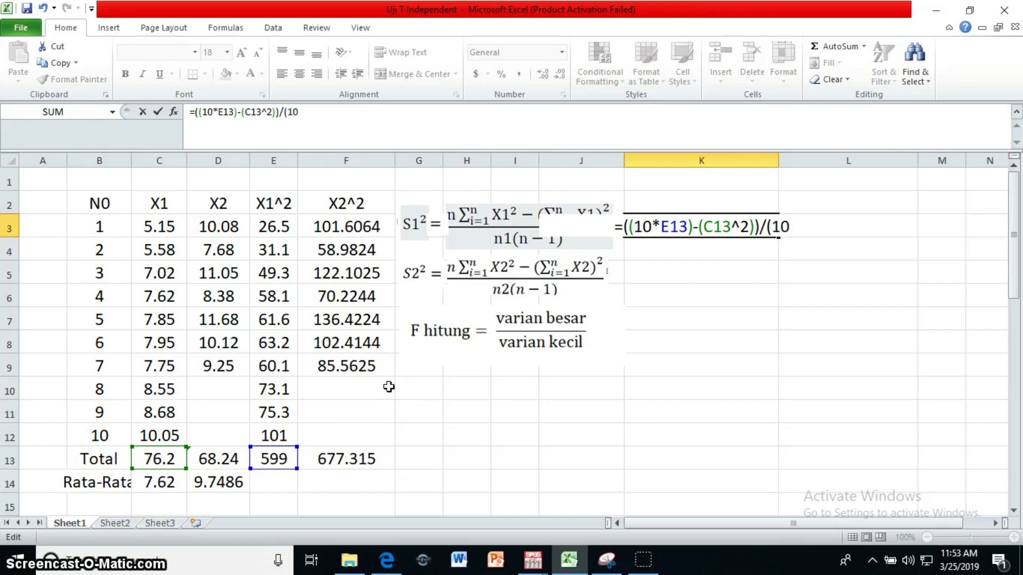
{"action": "type", "text": "*"}
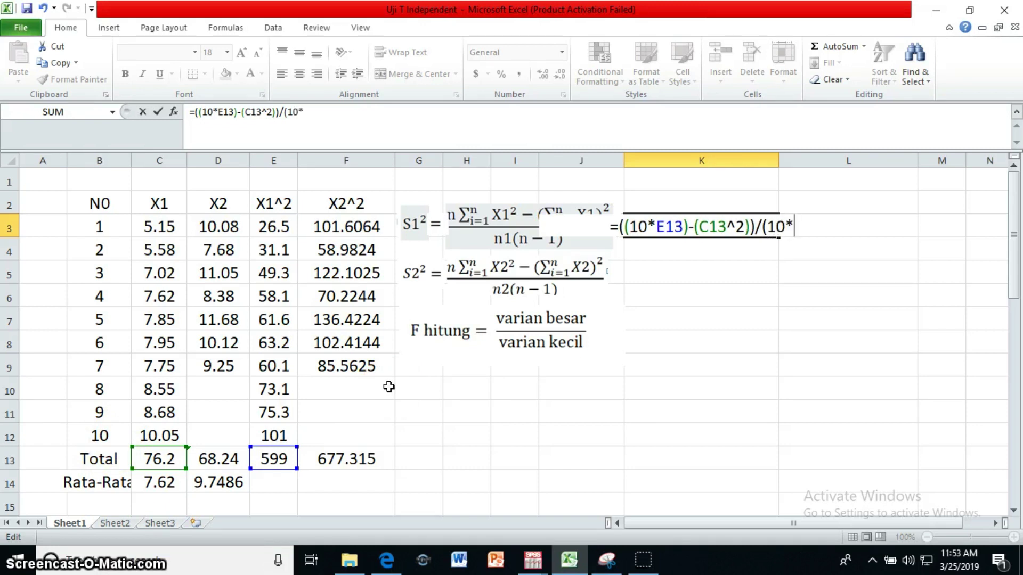
{"action": "type", "text": "9"}
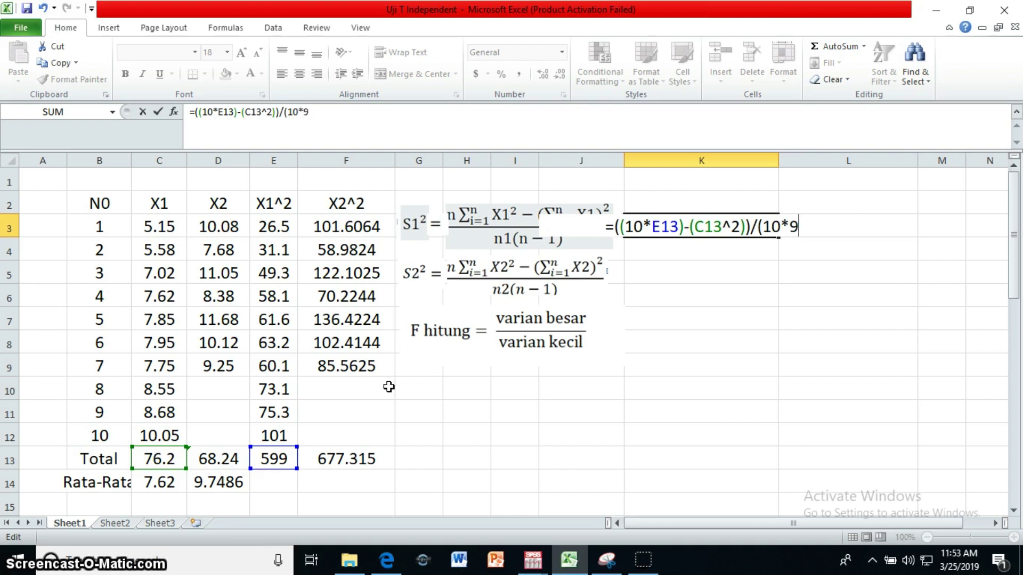
{"action": "type", "text": ")"}
{"action": "key", "text": "Return"}
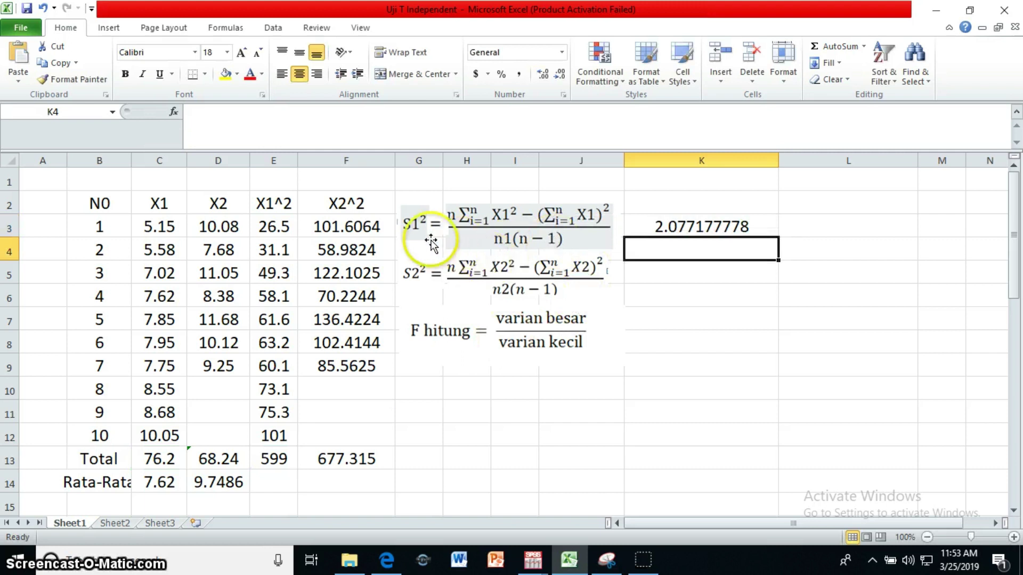
- Enter the numerator of the S2² variance formula in K5 as =(7*F13)-(D13^2), adding an extra closing parenthesis at the end
{"action": "left_click", "coordinate": [678, 273]}
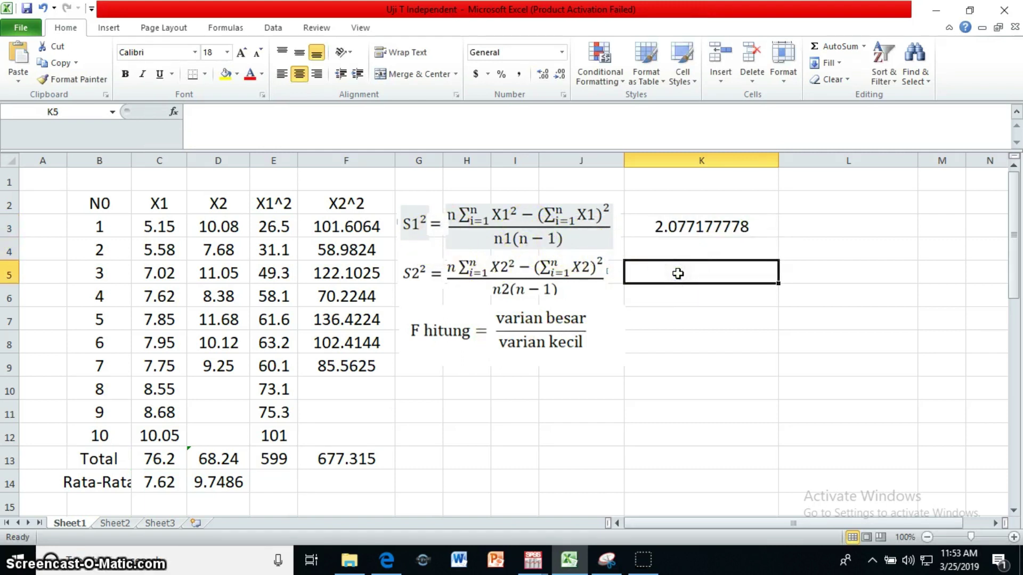
{"action": "type", "text": "="}
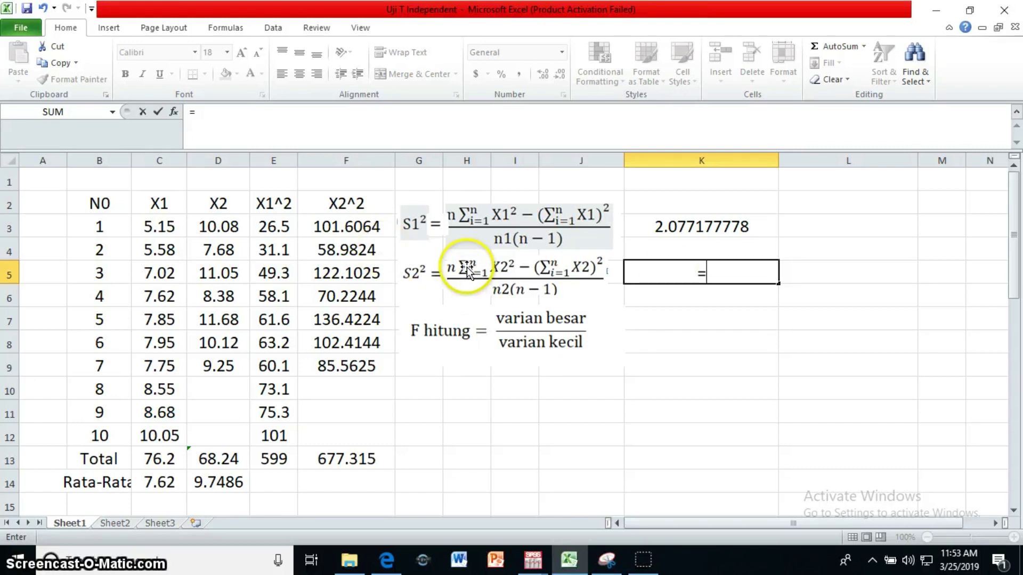
{"action": "type", "text": "("}
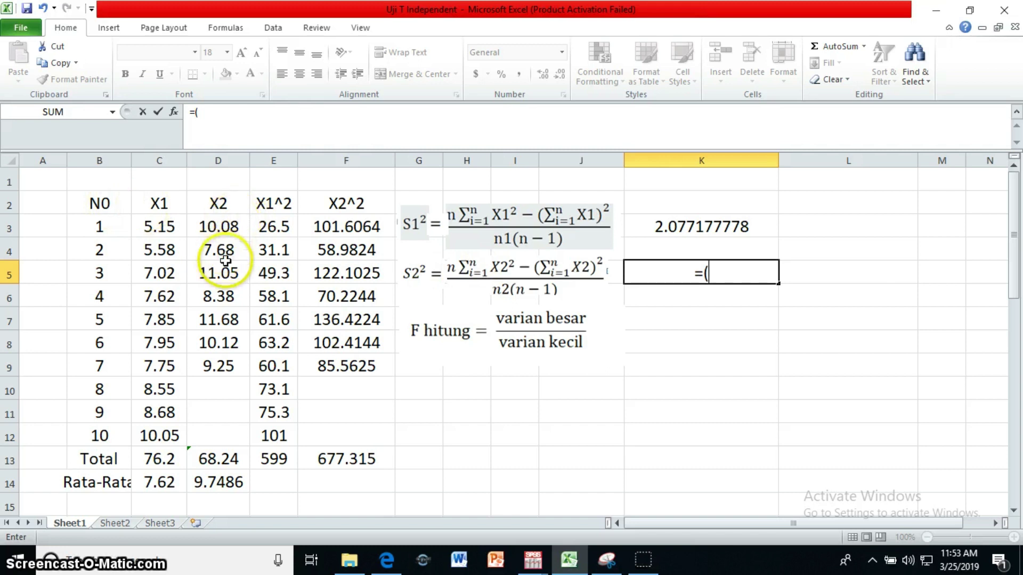
{"action": "type", "text": "7*"}
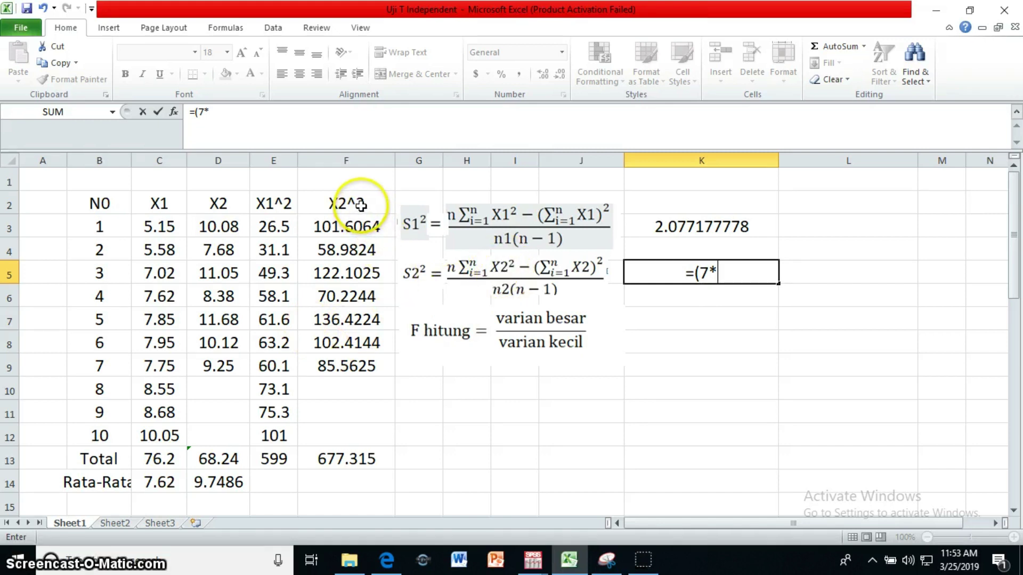
{"action": "left_click", "coordinate": [367, 456]}
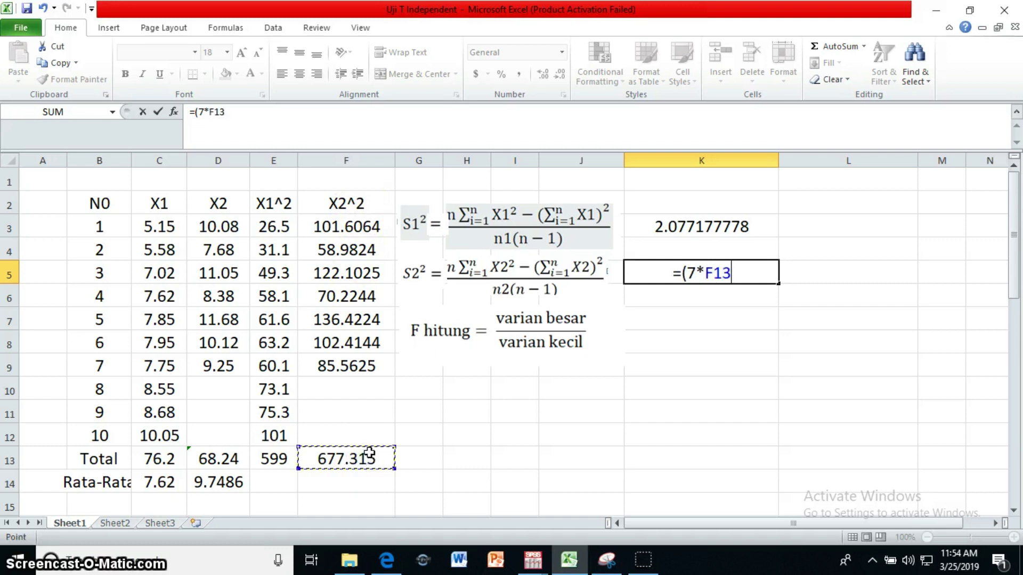
{"action": "type", "text": ")-("}
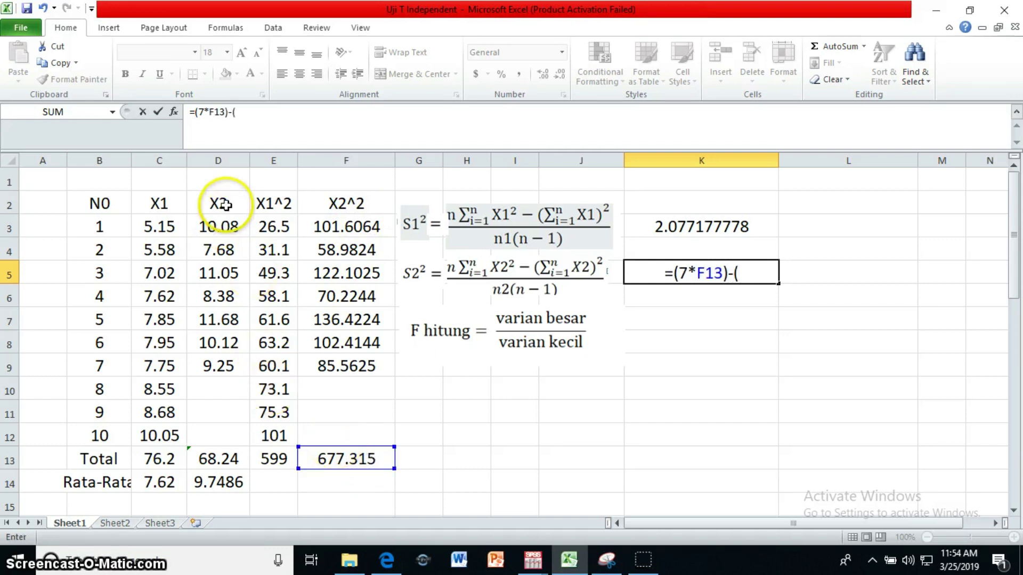
{"action": "left_click", "coordinate": [230, 459]}
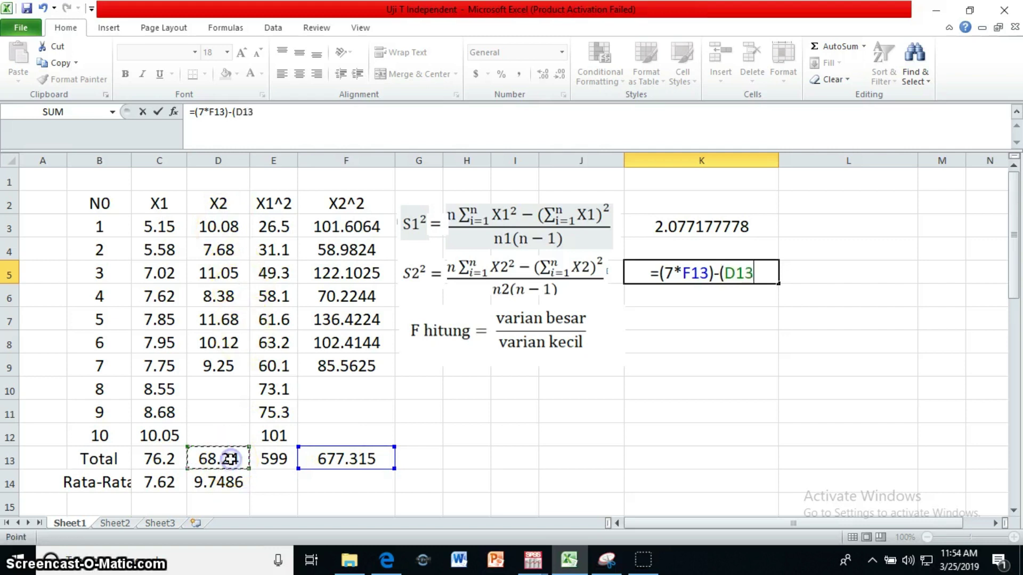
{"action": "type", "text": "^2))"}
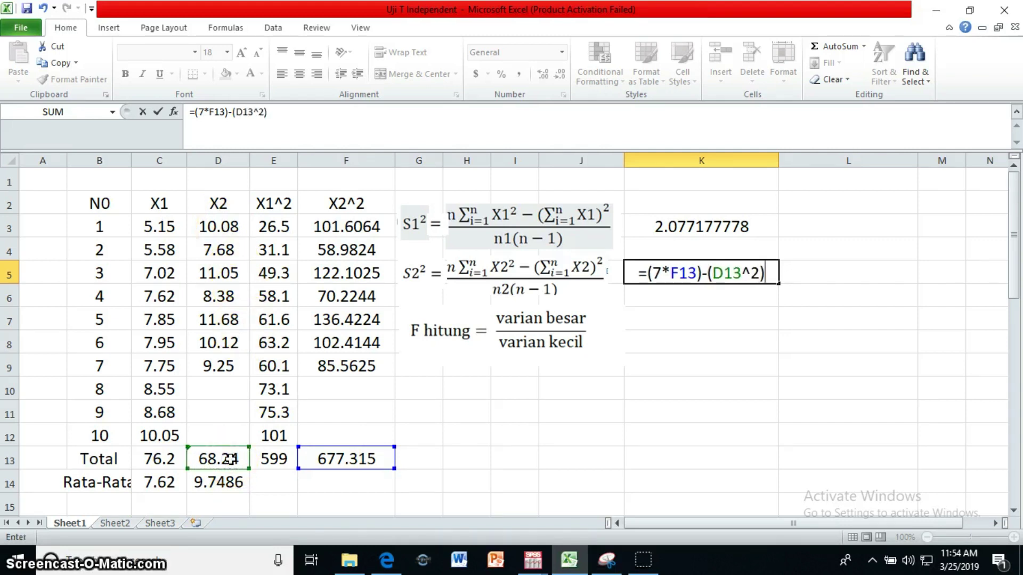
- Complete the outer parentheses around the K5 numerator and divide it by (7*6), giving =((7*F13)-(D13^2))/(7*6)
{"action": "left_click", "coordinate": [645, 273]}
{"action": "type", "text": "("}
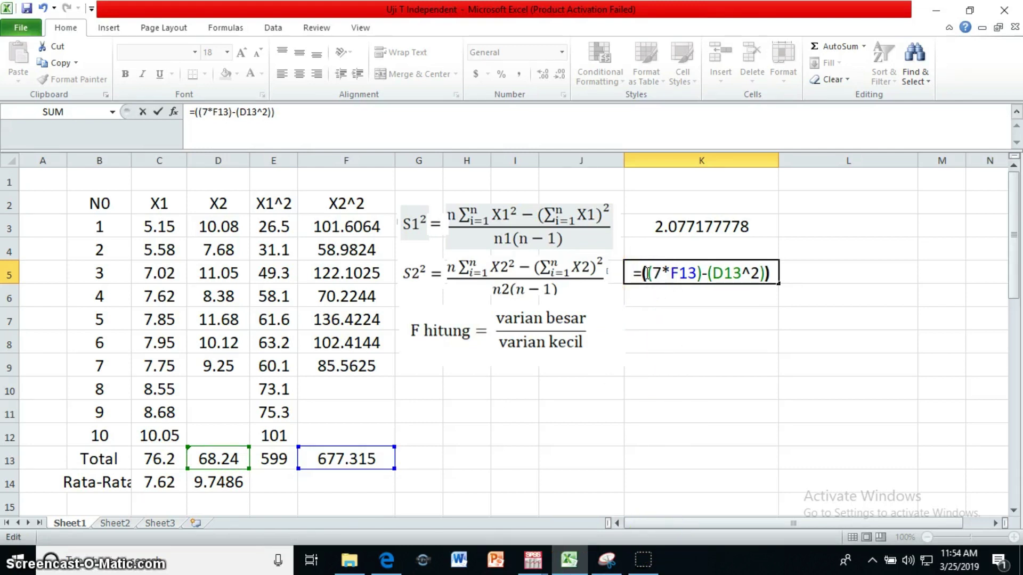
{"action": "left_click", "coordinate": [773, 273]}
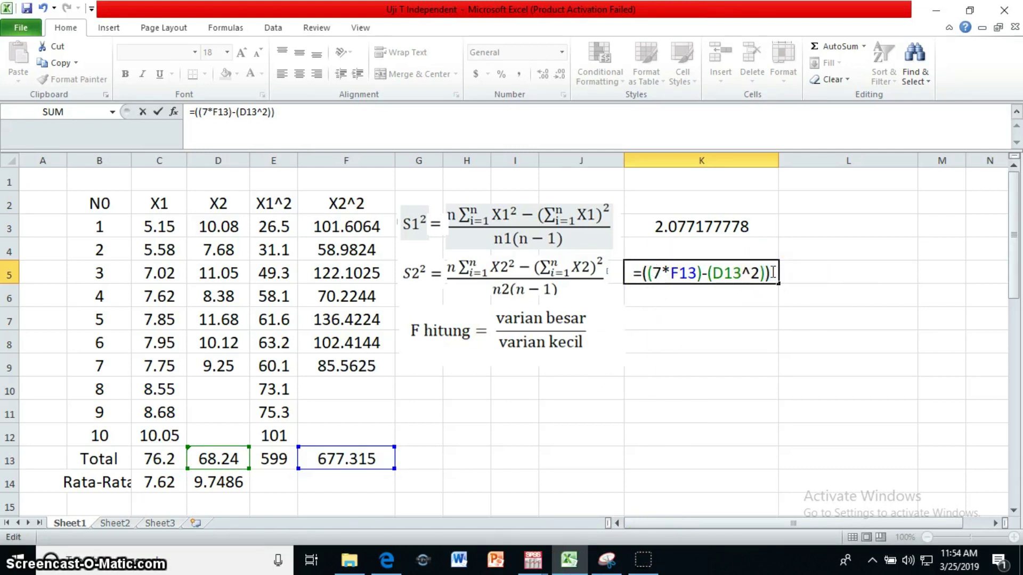
{"action": "type", "text": "/"}
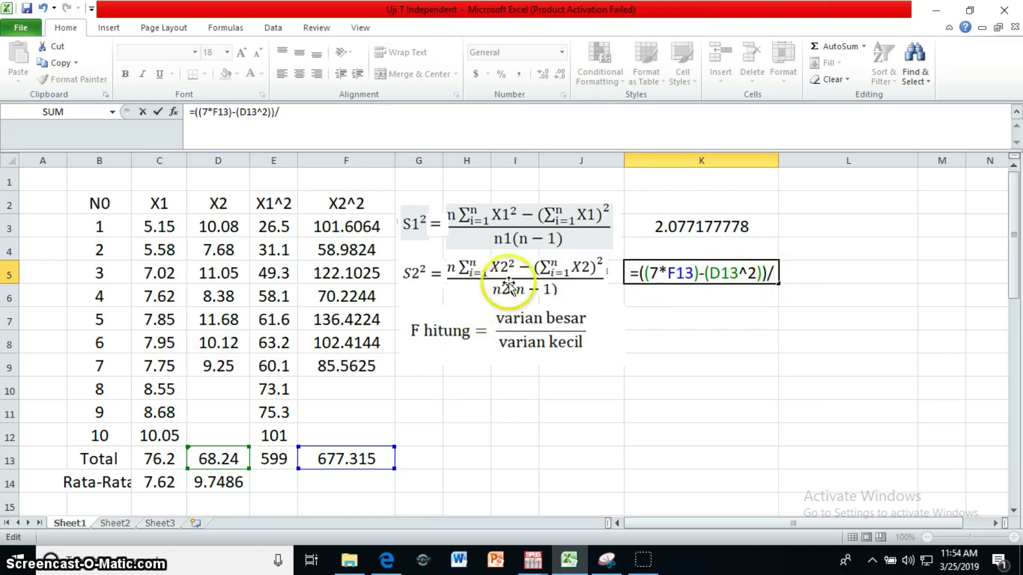
{"action": "type", "text": "("}
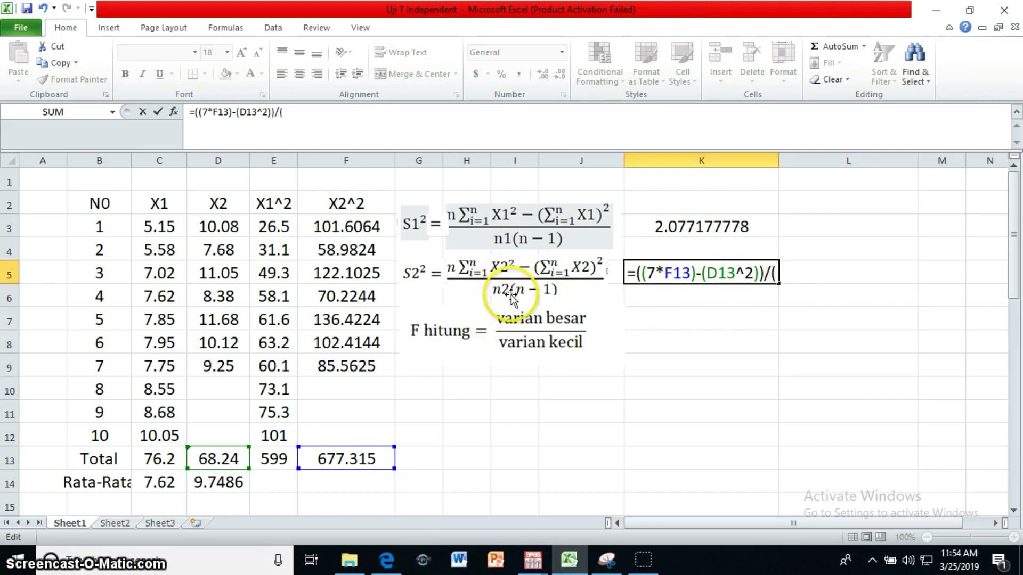
{"action": "type", "text": "7*"}
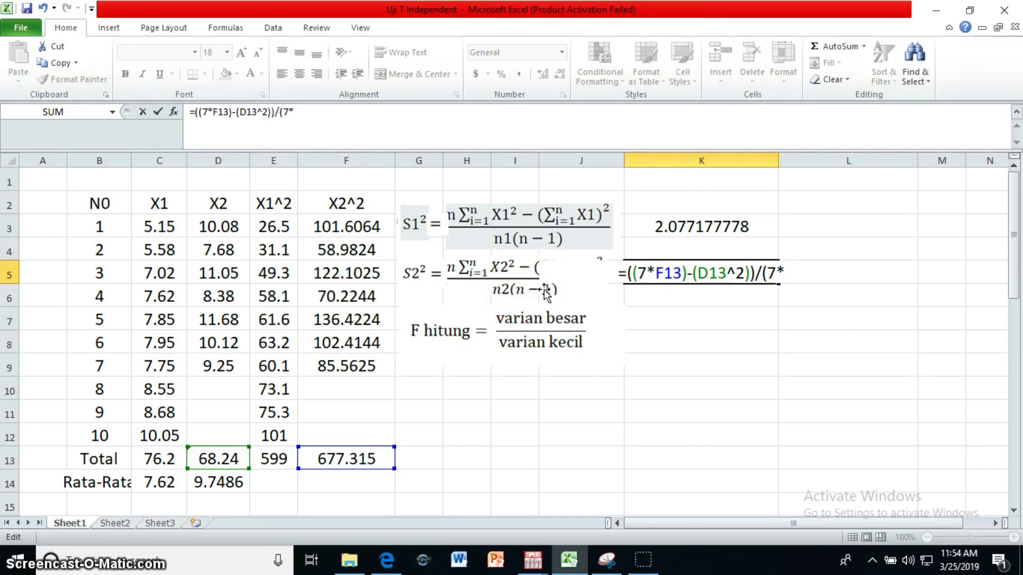
{"action": "type", "text": "6)"}
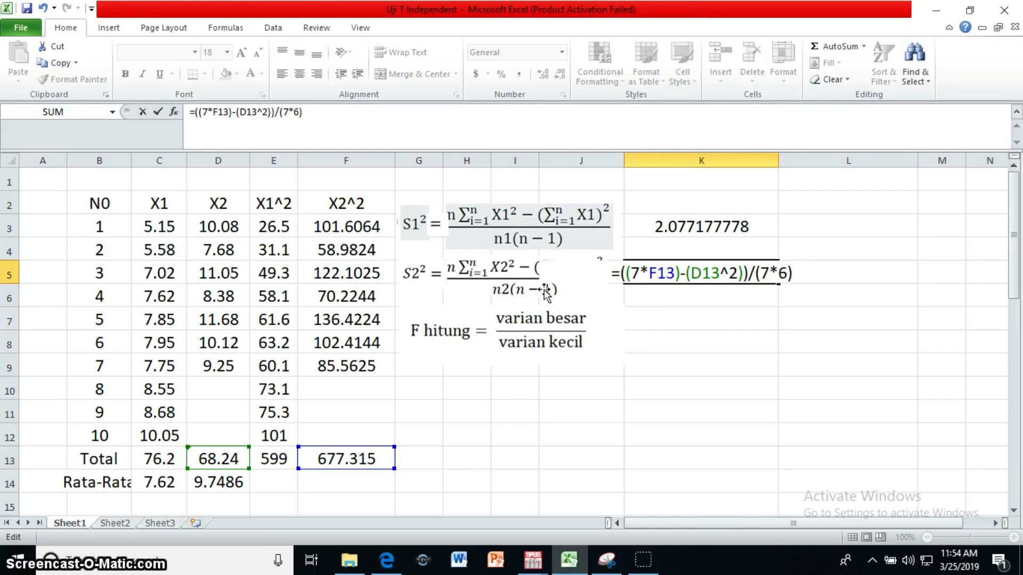
{"action": "key", "text": "Return"}
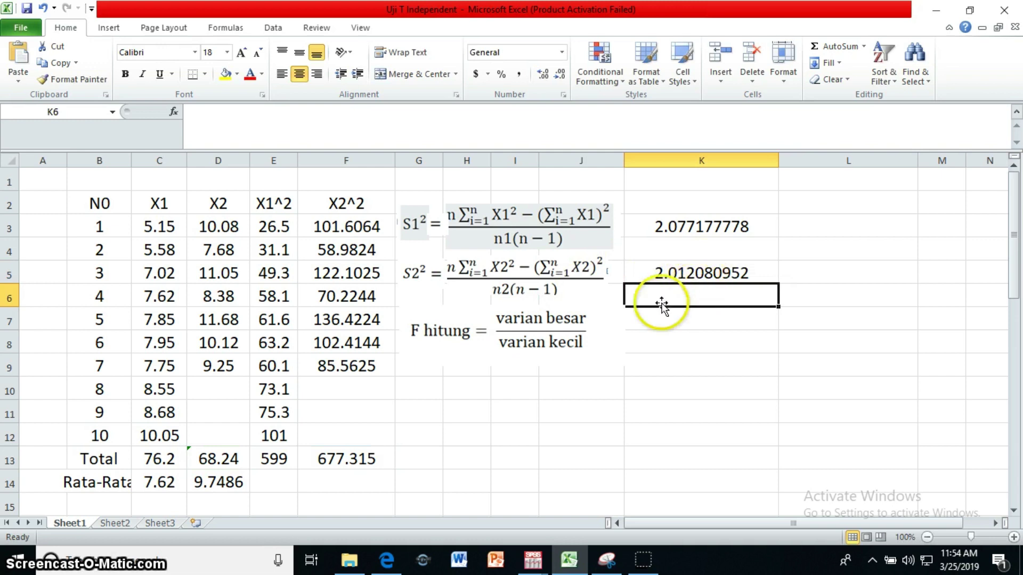
- Calculate F hitung in cell K7 by dividing the S1² variance in K3 by the S2² variance in K5
{"action": "left_click", "coordinate": [659, 327]}
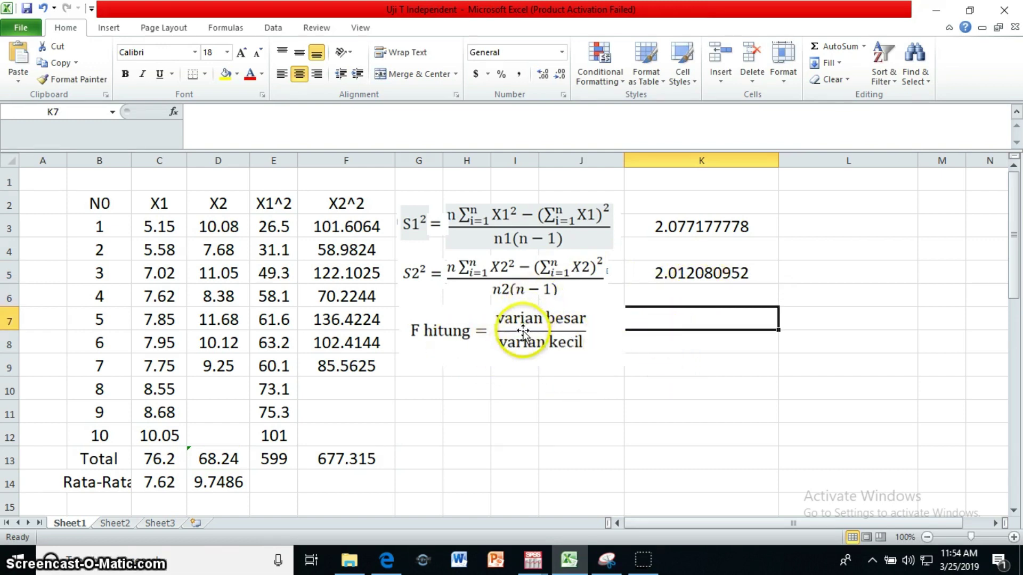
{"action": "type", "text": "="}
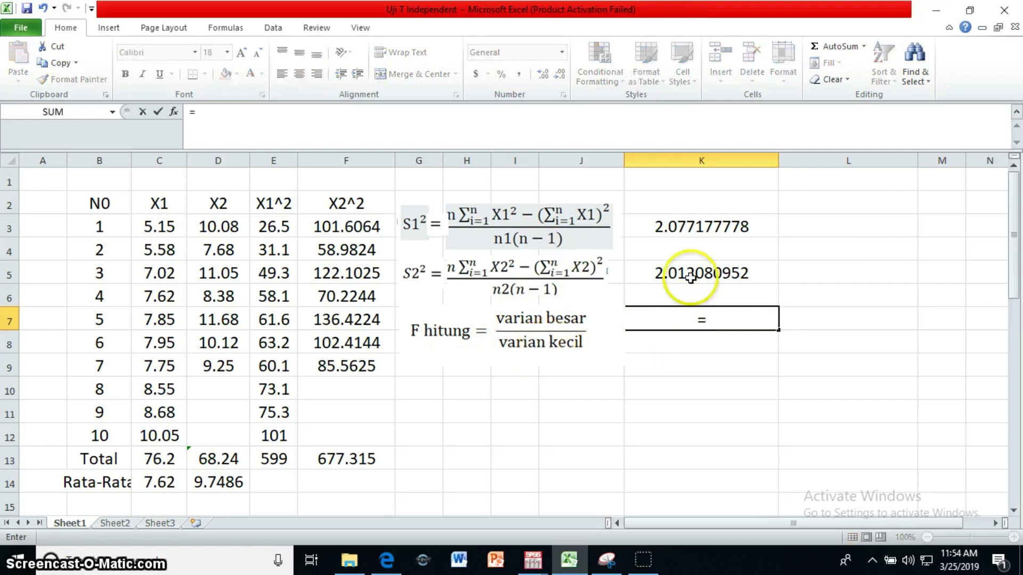
{"action": "left_click", "coordinate": [693, 225]}
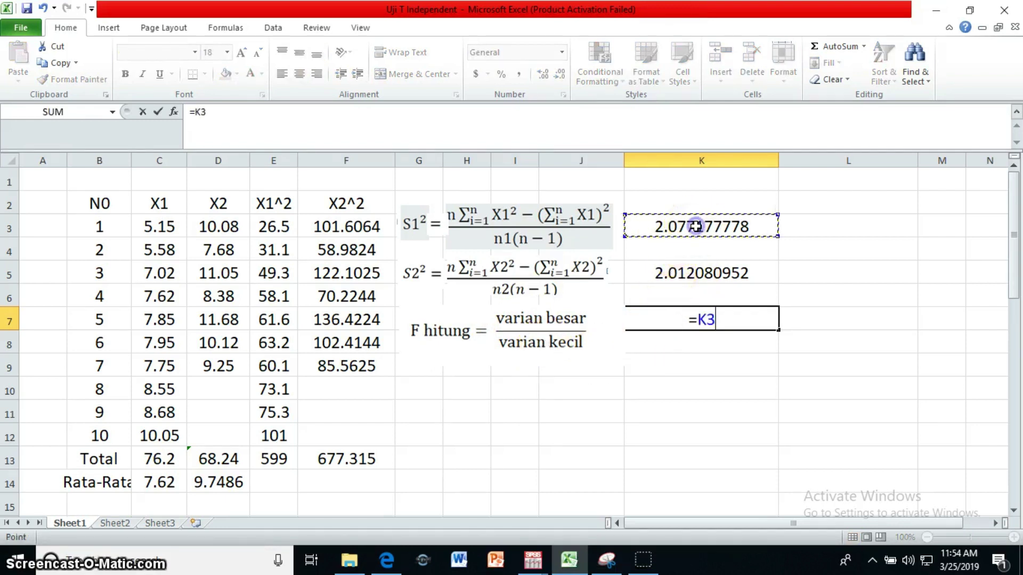
{"action": "type", "text": "/"}
{"action": "left_click", "coordinate": [693, 275]}
{"action": "key", "text": "Return"}
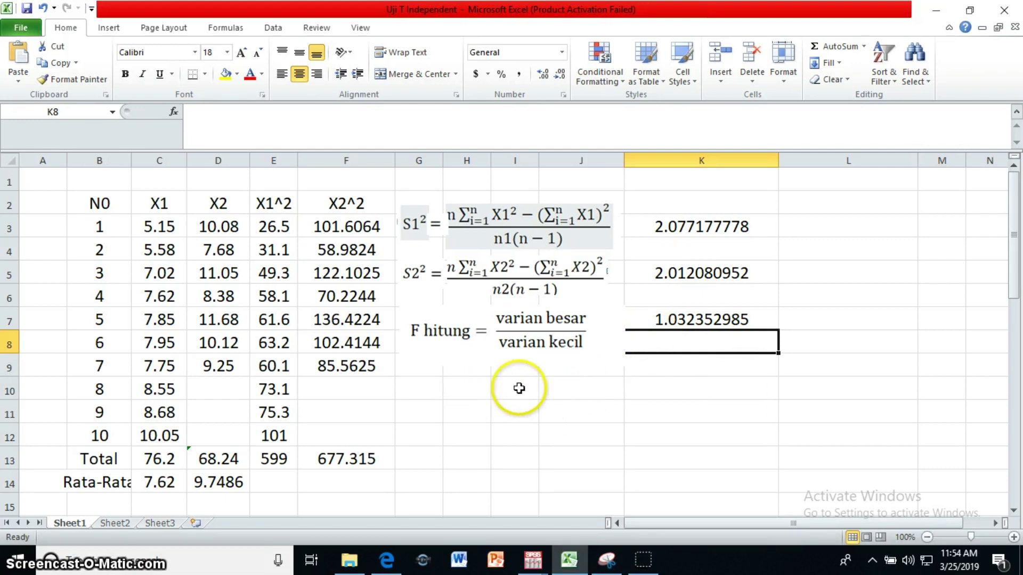
- Merge and middle-align cells G10:J10 and enter the label "F tabel 0.05, 9, 6" in them
{"action": "left_click_drag", "start_coordinate": [434, 393], "coordinate": [559, 394]}
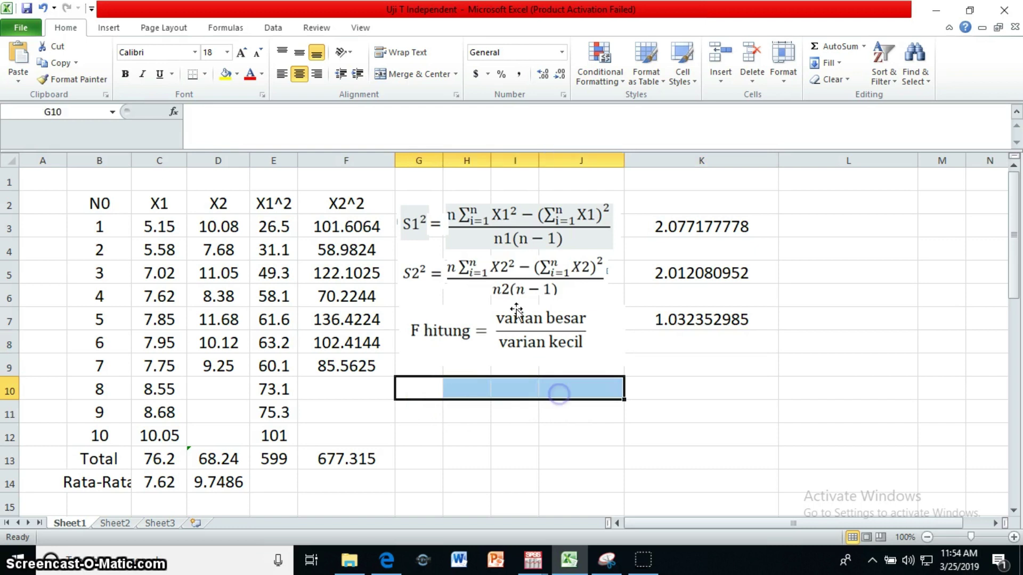
{"action": "left_click", "coordinate": [414, 73]}
{"action": "type", "text": "F t"}
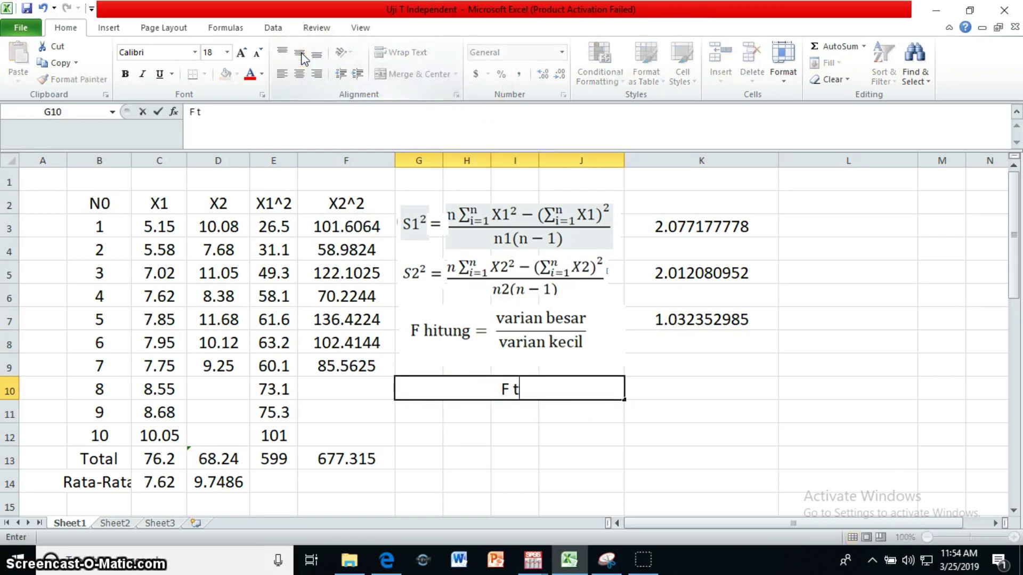
{"action": "type", "text": "abel 0.05"}
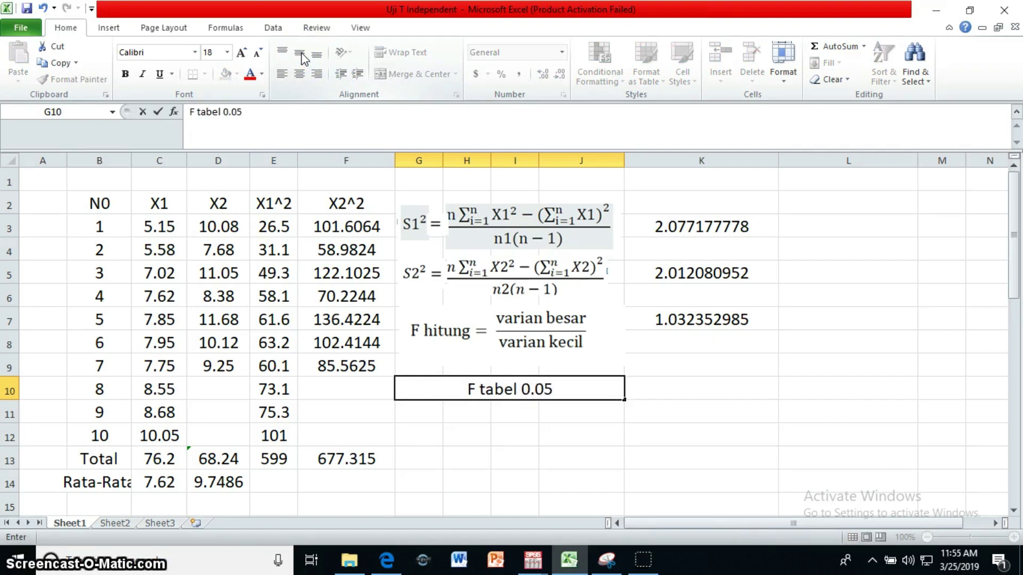
{"action": "type", "text": ","}
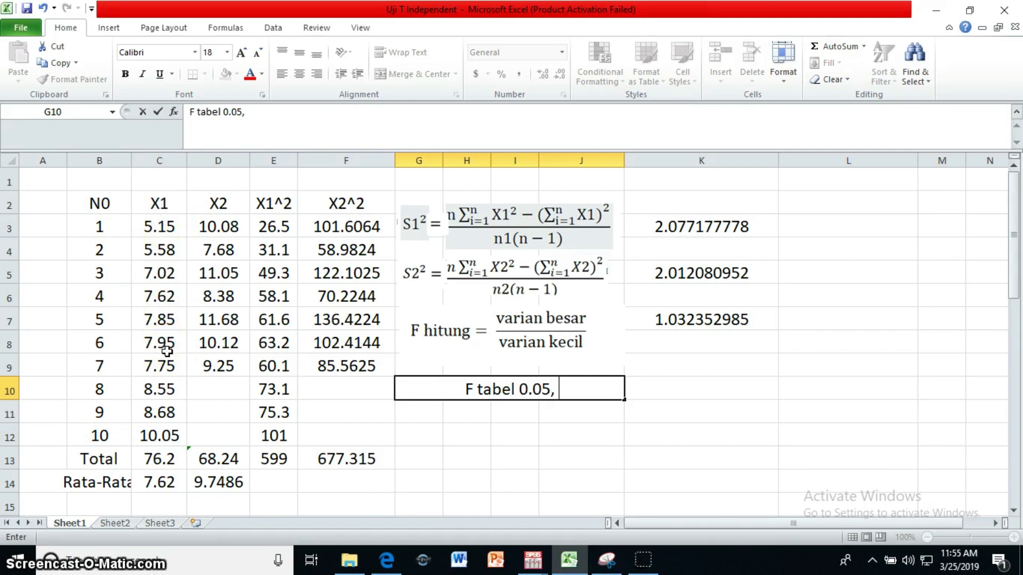
{"action": "type", "text": "9"}
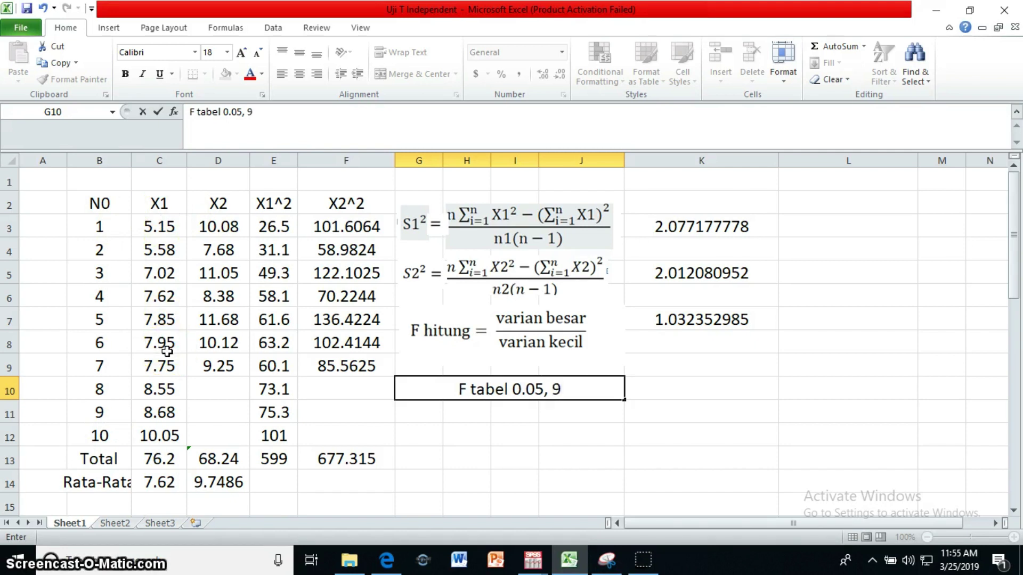
{"action": "type", "text": ","}
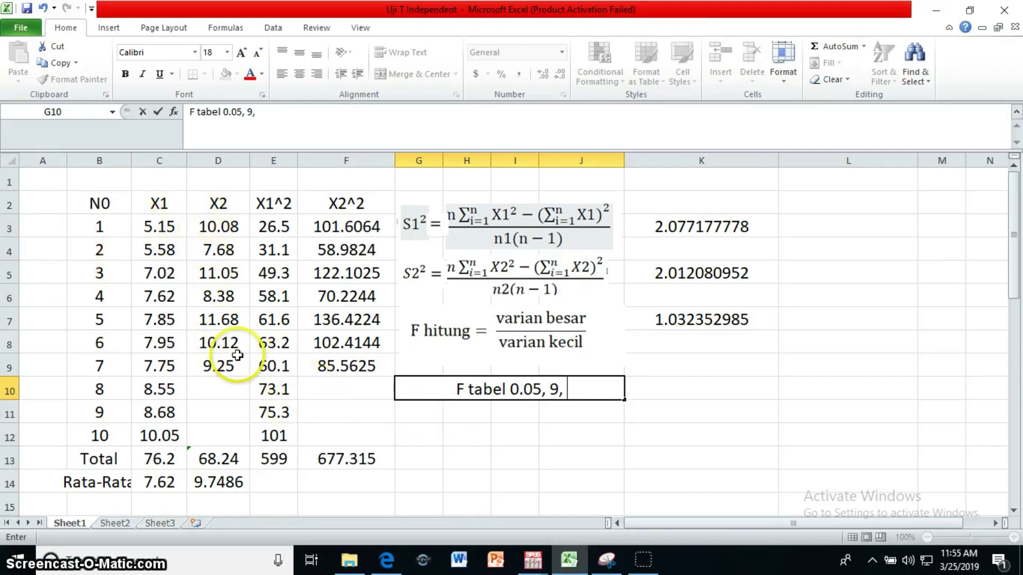
{"action": "type", "text": "6"}
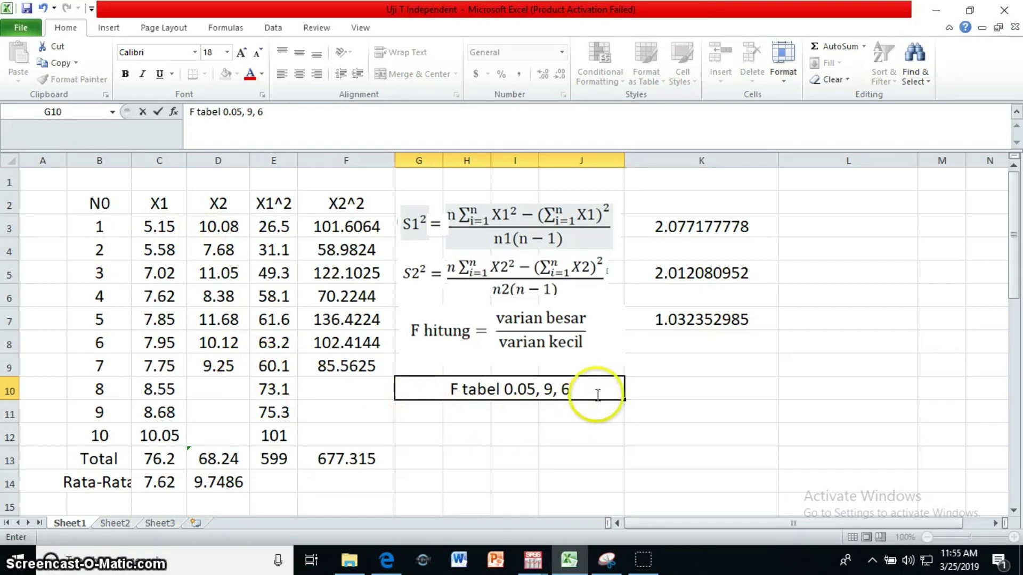
{"action": "left_click", "coordinate": [548, 437]}
{"action": "left_click", "coordinate": [544, 399]}
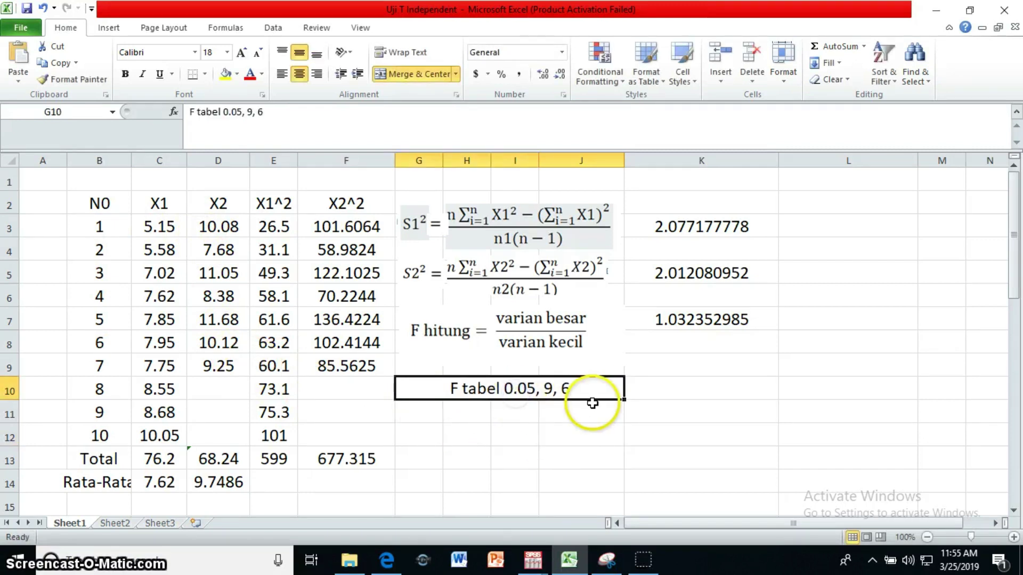
- Switch to Tabel F.pdf in Edge and look up the F table value for α = 0.05, df1 = 9 and df2 = 6
{"action": "left_click", "coordinate": [646, 388]}
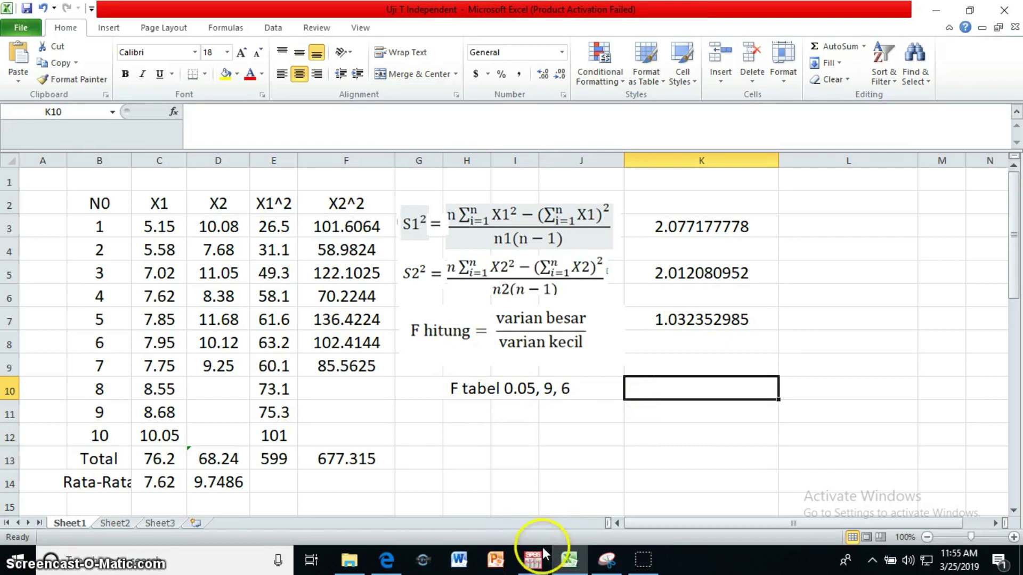
{"action": "left_click", "coordinate": [387, 560]}
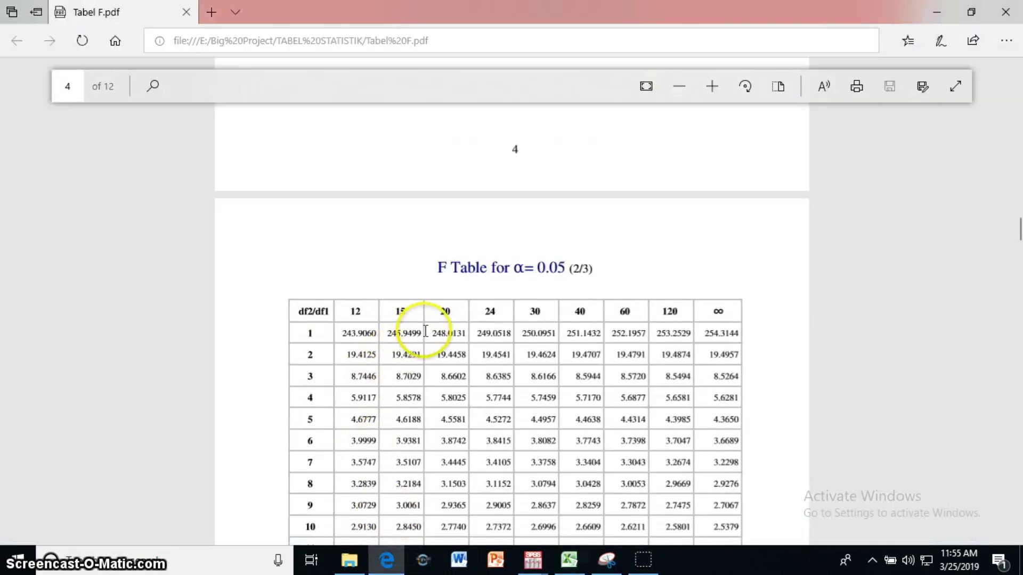
{"action": "scroll", "coordinate": [481, 303], "scroll_direction": "up", "scroll_amount": 10}
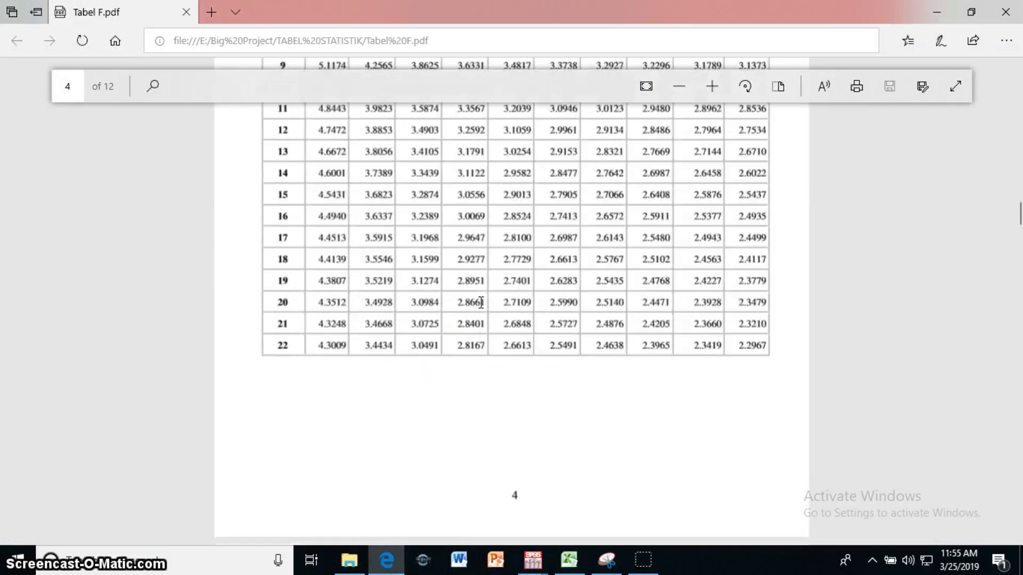
{"action": "scroll", "coordinate": [387, 175], "scroll_direction": "up", "scroll_amount": 1}
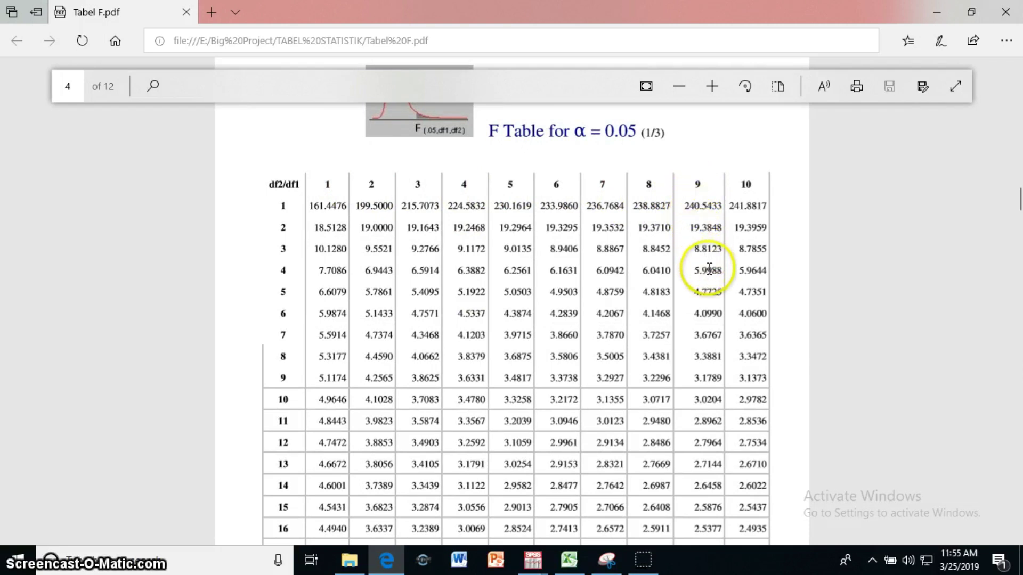
{"action": "double_click", "coordinate": [711, 314]}
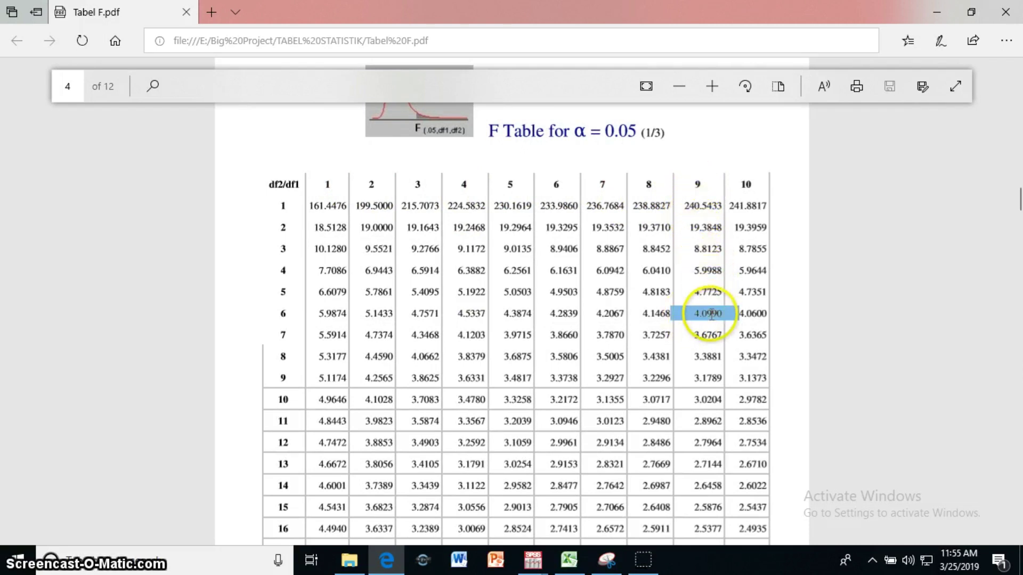
- Switch back to the Excel workbook and enter 4.09 in K10 as the F tabel value
{"action": "left_click", "coordinate": [569, 559]}
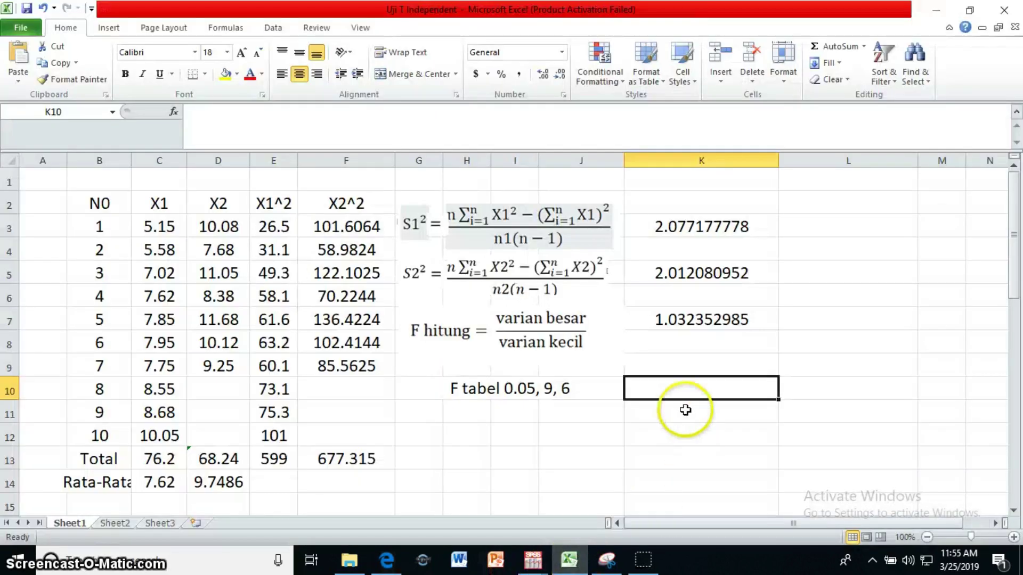
{"action": "type", "text": "4."}
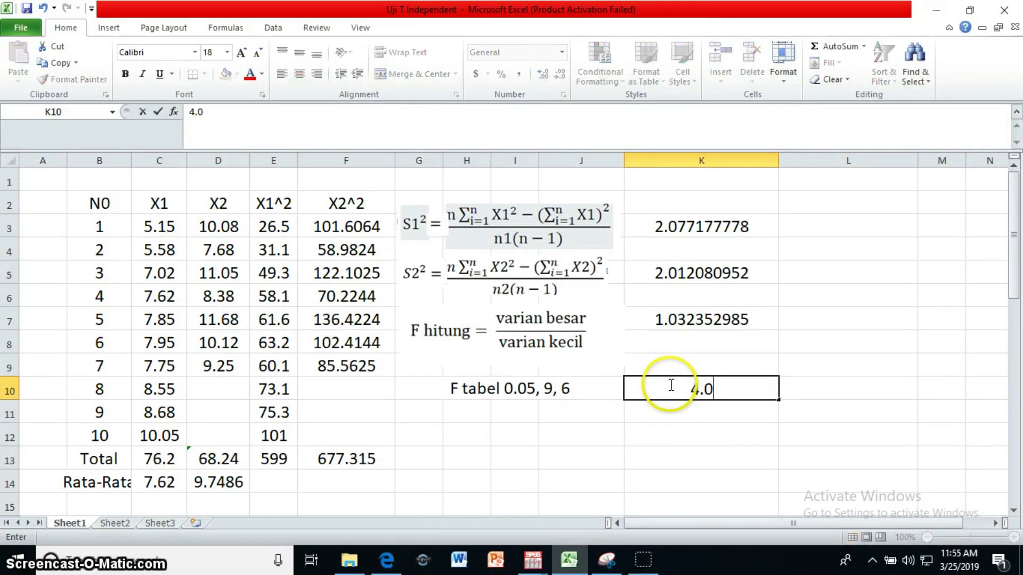
{"action": "left_click", "coordinate": [660, 455]}
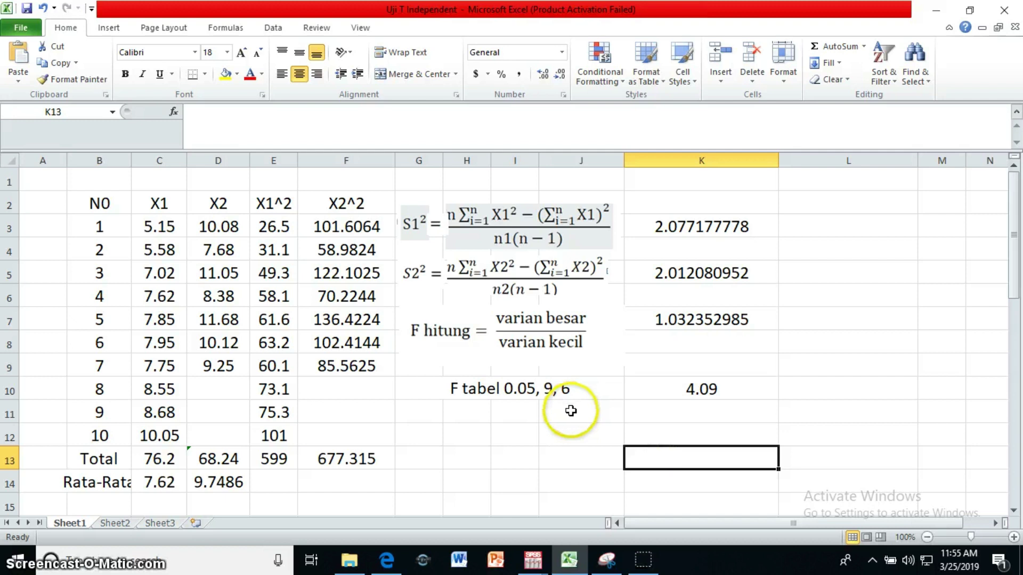
- Enter "F hit< F tab" in J11 and its conclusion "Homogen" in K11
{"action": "left_click", "coordinate": [569, 411]}
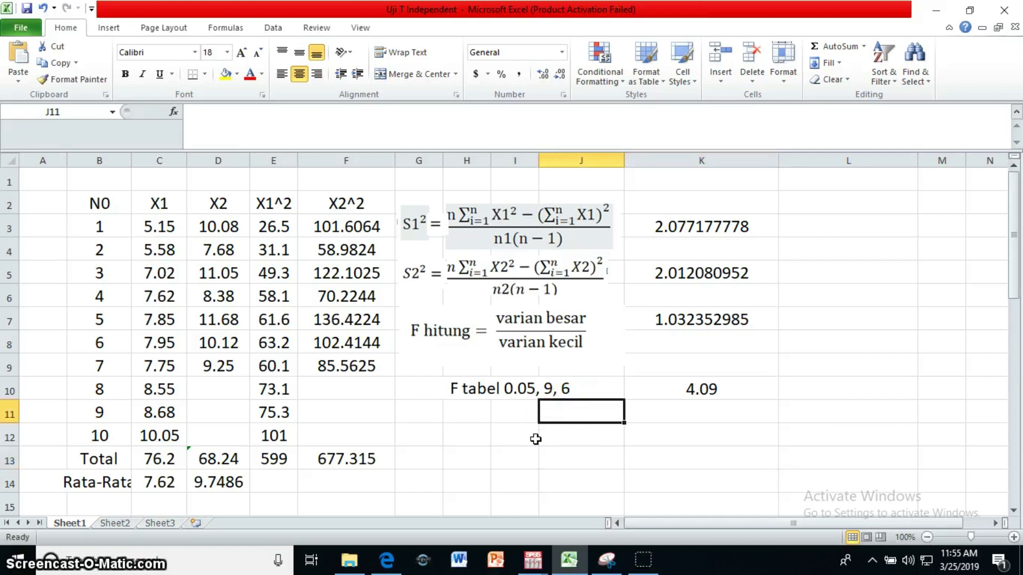
{"action": "type", "text": "F hit< F tab"}
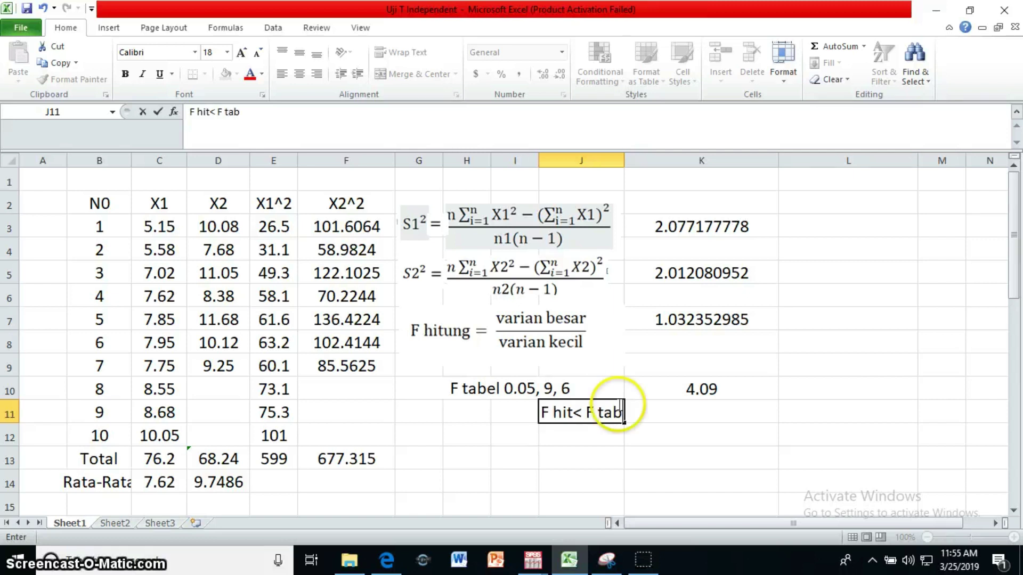
{"action": "left_click", "coordinate": [681, 417]}
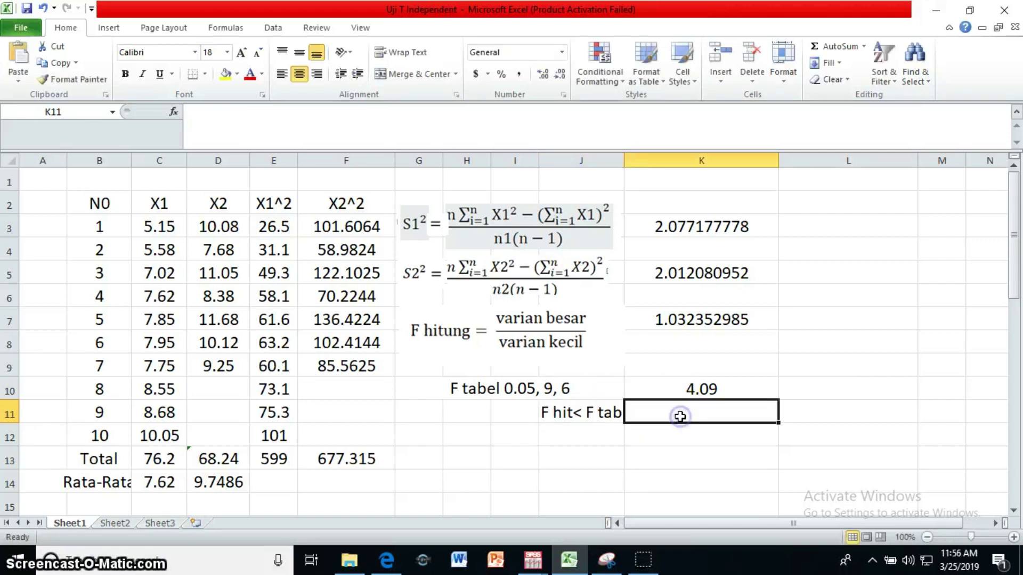
{"action": "type", "text": "Jo"}
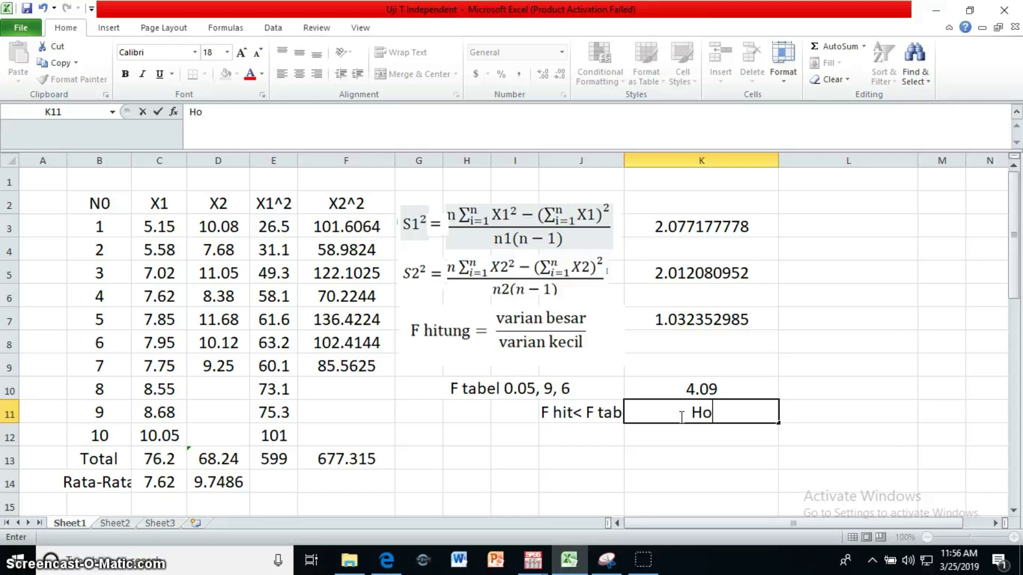
{"action": "type", "text": "mogen"}
- Enter "F hit>F tab" in J12 and its conclusion "Heterogen" in K12
{"action": "left_click", "coordinate": [585, 434]}
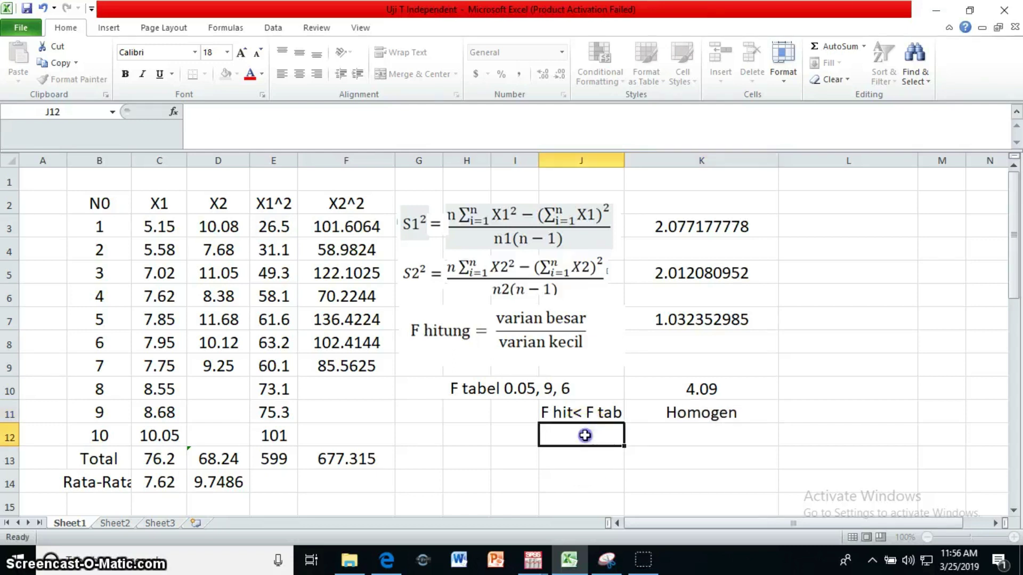
{"action": "type", "text": "F h"}
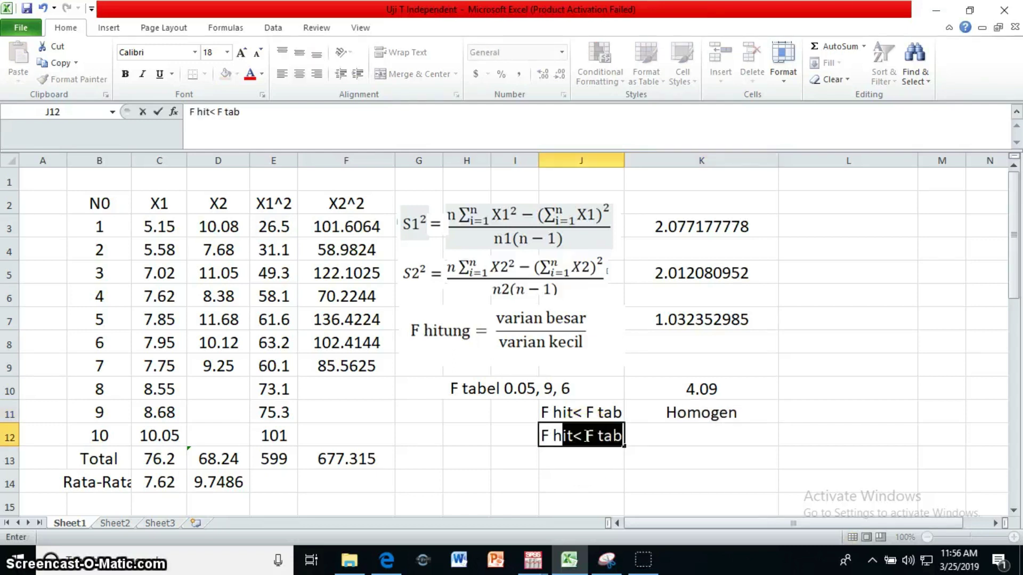
{"action": "type", "text": "it>F ta"}
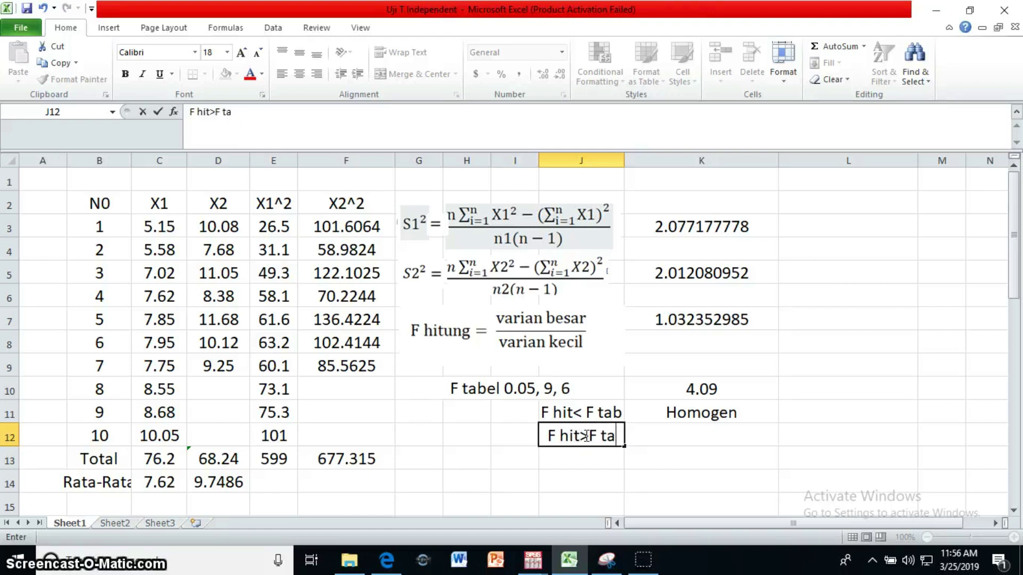
{"action": "type", "text": "b"}
{"action": "left_click", "coordinate": [697, 435]}
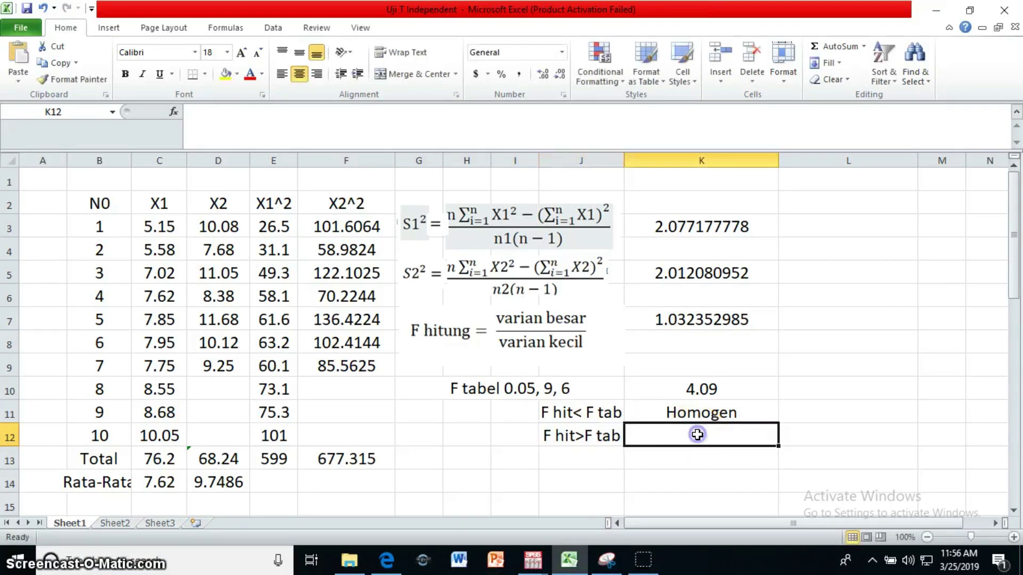
{"action": "type", "text": "Heterogen"}
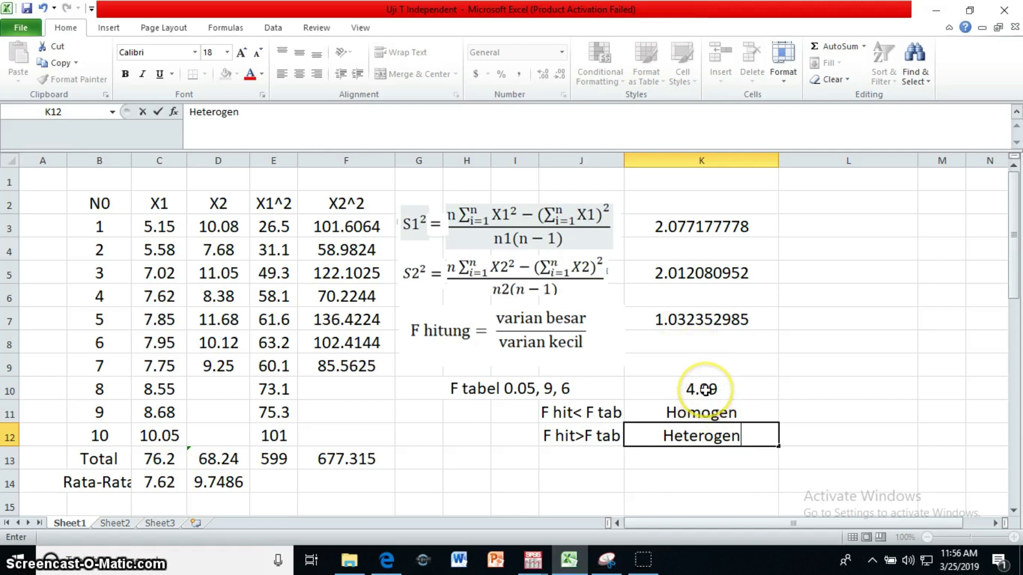
- Move the T hitung formula picture to column L, beside rows 10 to 14
{"action": "scroll", "coordinate": [706, 390], "scroll_direction": "down", "scroll_amount": 1}
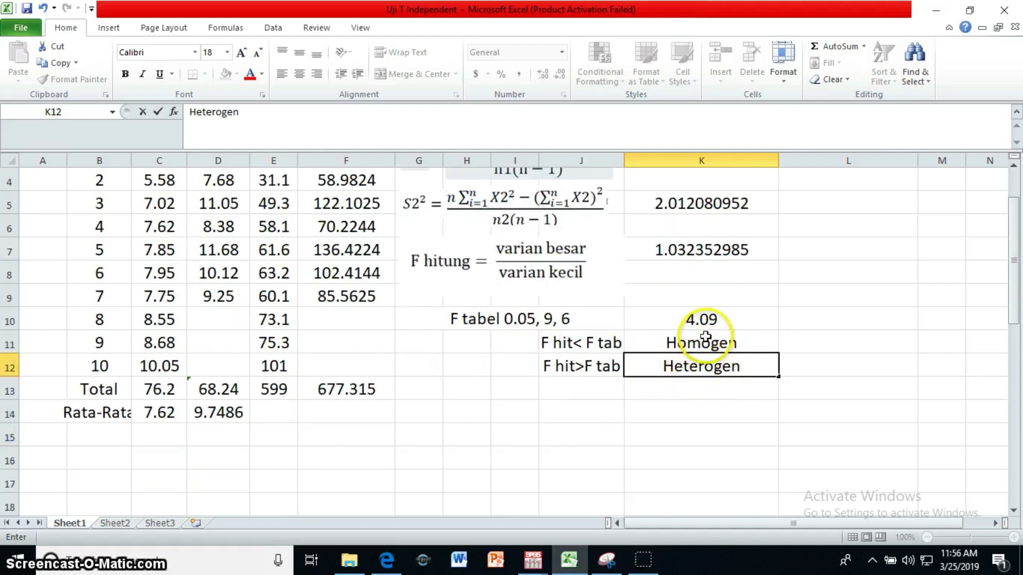
{"action": "scroll", "coordinate": [706, 336], "scroll_direction": "down", "scroll_amount": 2}
{"action": "left_click_drag", "start_coordinate": [613, 434], "coordinate": [685, 380]}
{"action": "scroll", "coordinate": [592, 418], "scroll_direction": "up", "scroll_amount": 1}
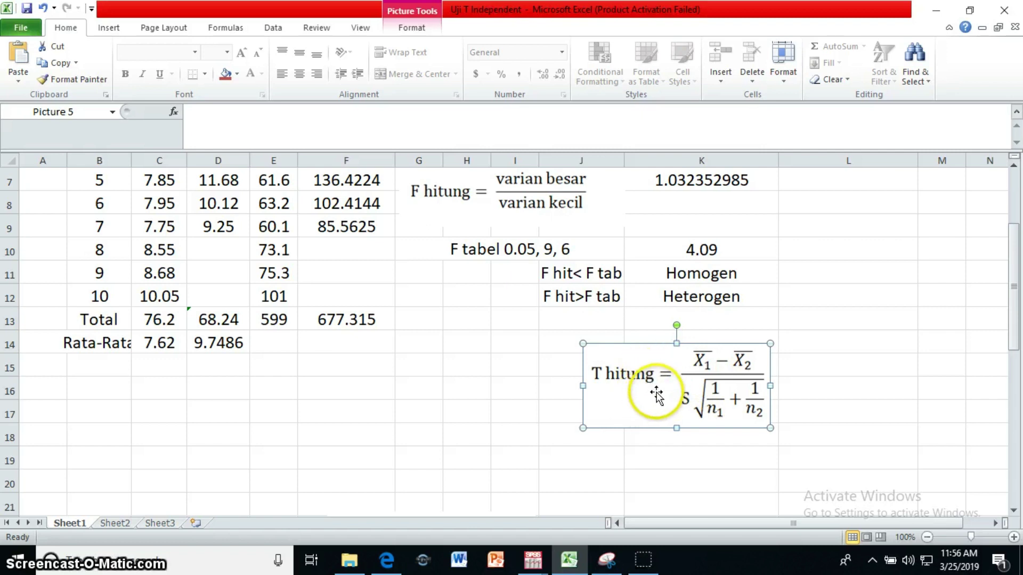
{"action": "left_click_drag", "start_coordinate": [657, 393], "coordinate": [820, 294]}
{"action": "left_click_drag", "start_coordinate": [888, 280], "coordinate": [891, 326]}
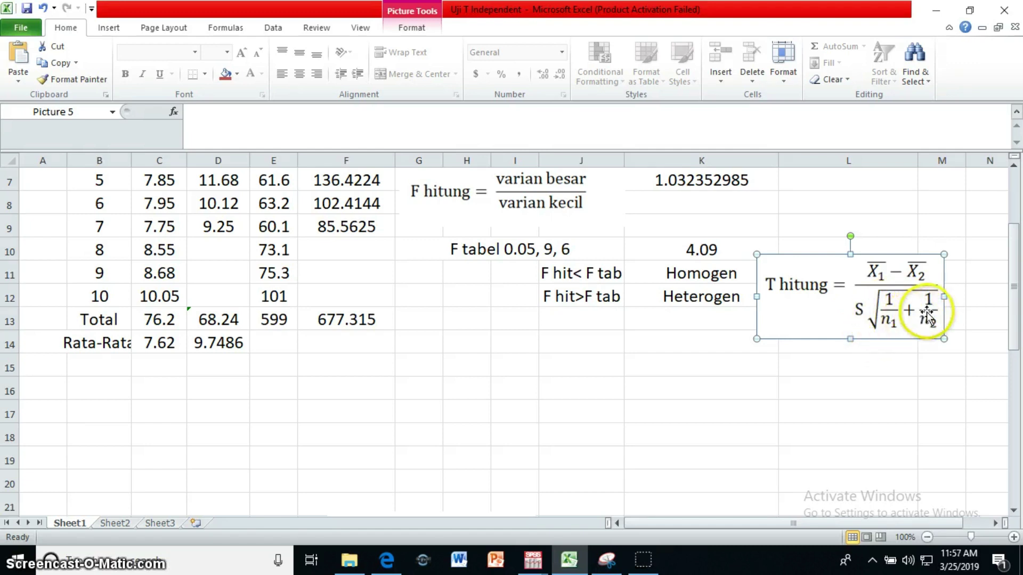
- Place the S formula picture in column L directly below the T hitung formula
{"action": "scroll", "coordinate": [897, 321], "scroll_direction": "down", "scroll_amount": 1}
{"action": "key", "text": "ctrl+v"}
{"action": "left_click_drag", "start_coordinate": [506, 468], "coordinate": [902, 319]}
{"action": "scroll", "coordinate": [900, 351], "scroll_direction": "up", "scroll_amount": 1}
{"action": "left_click_drag", "start_coordinate": [854, 373], "coordinate": [880, 367]}
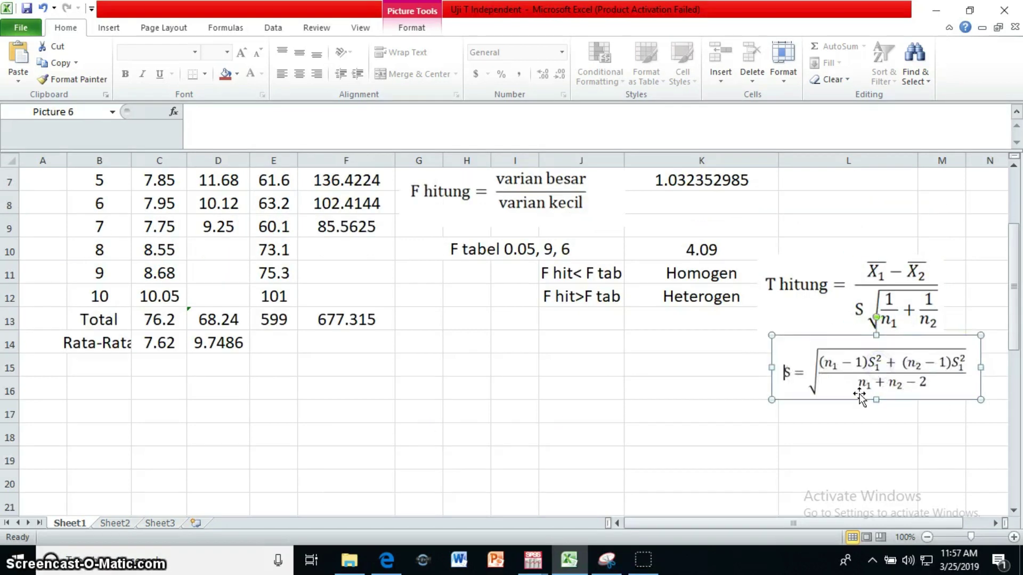
- Capture the X̄1 − X̄2 numerator of the T hitung formula with Snipping Tool and paste it into the Excel sheet at H14
{"action": "left_click", "coordinate": [607, 559]}
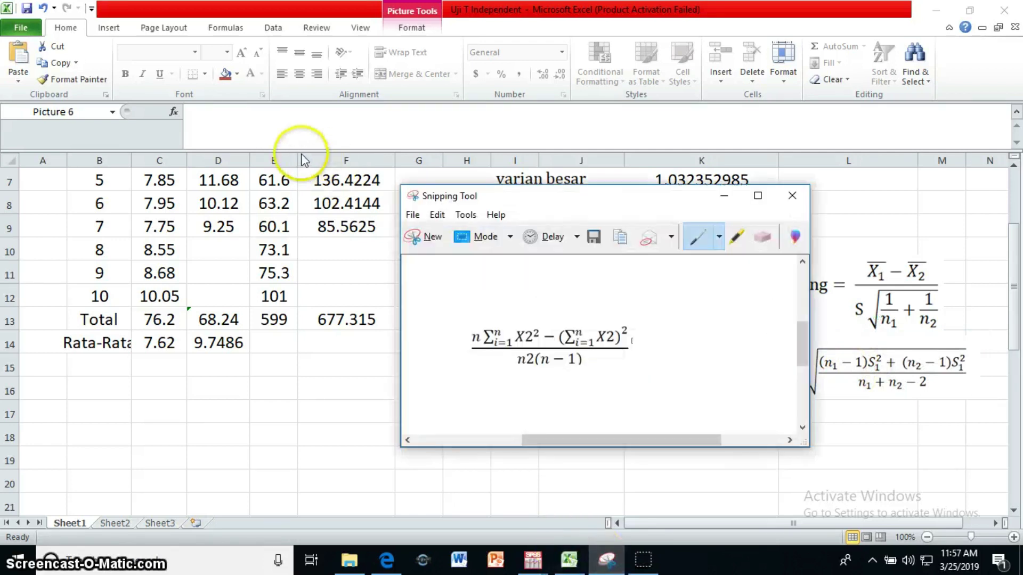
{"action": "left_click", "coordinate": [415, 241]}
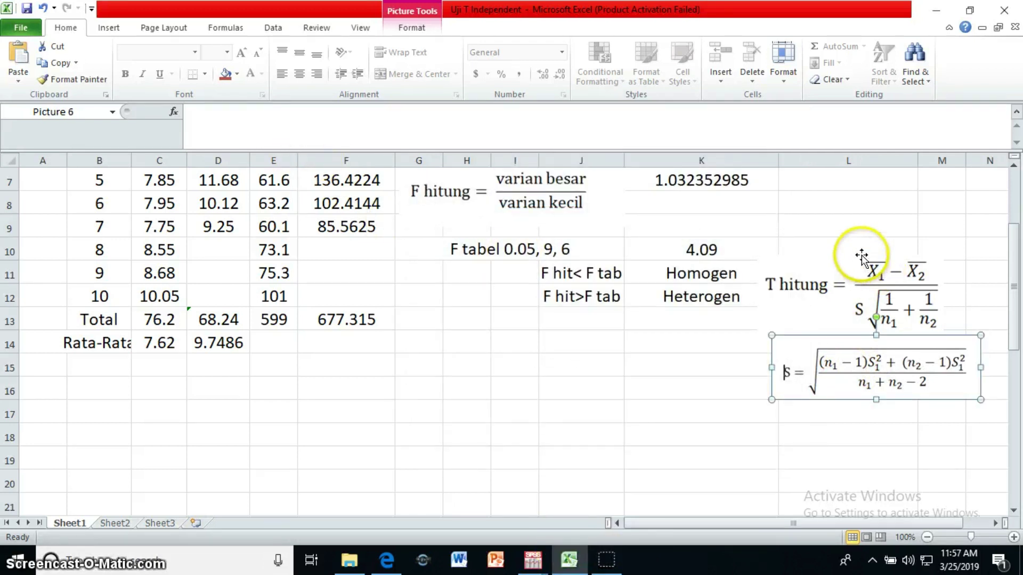
{"action": "left_click_drag", "start_coordinate": [865, 257], "coordinate": [936, 284]}
{"action": "right_click", "coordinate": [747, 281]}
{"action": "left_click", "coordinate": [685, 306]}
{"action": "left_click", "coordinate": [465, 350]}
{"action": "left_click", "coordinate": [468, 347]}
{"action": "right_click", "coordinate": [468, 347]}
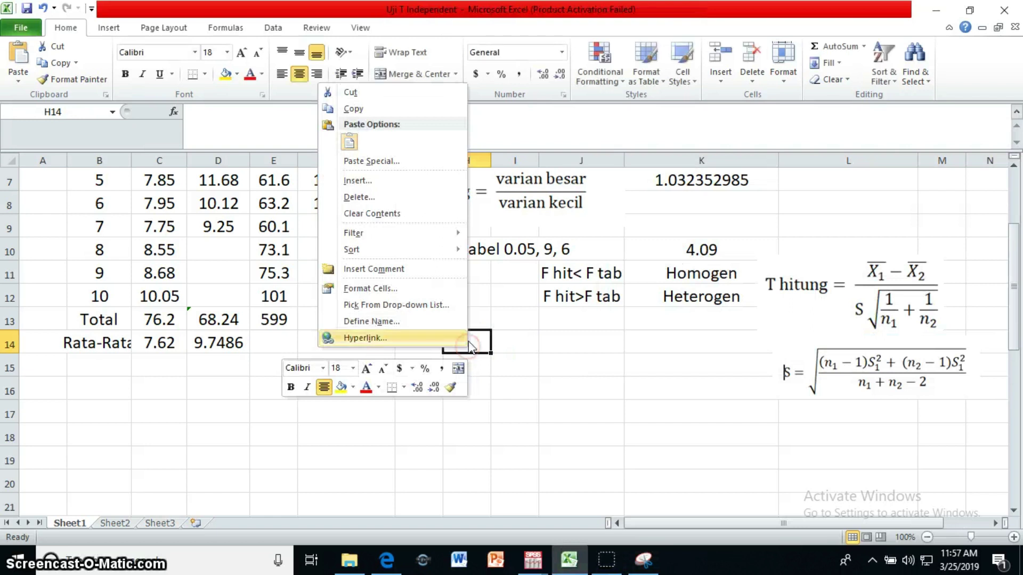
{"action": "left_click", "coordinate": [351, 140]}
{"action": "left_click_drag", "start_coordinate": [458, 346], "coordinate": [461, 344]}
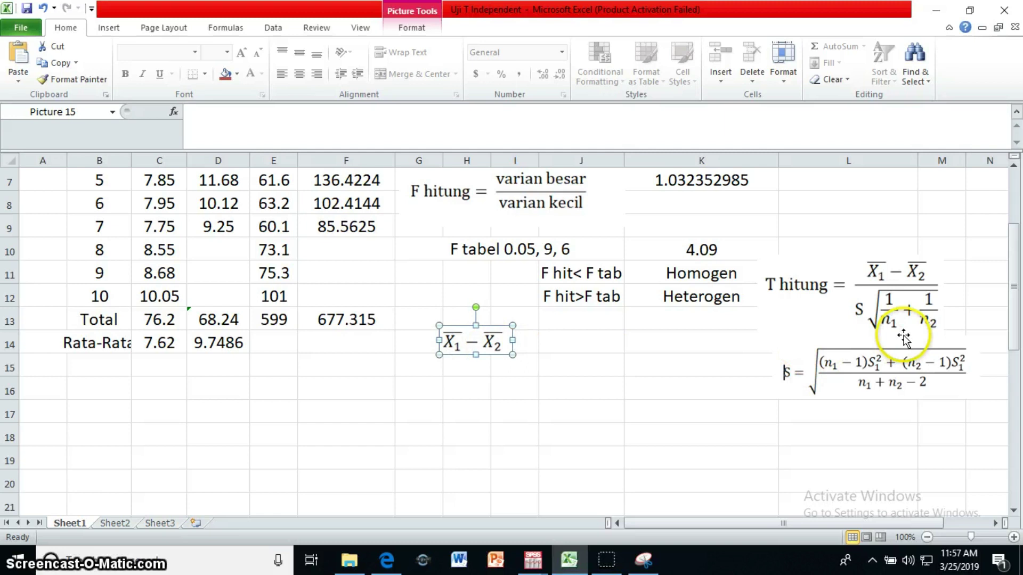
- Capture the S factor of the T hitung denominator with Snipping Tool and paste it into the Excel sheet at H16
{"action": "left_click", "coordinate": [726, 392]}
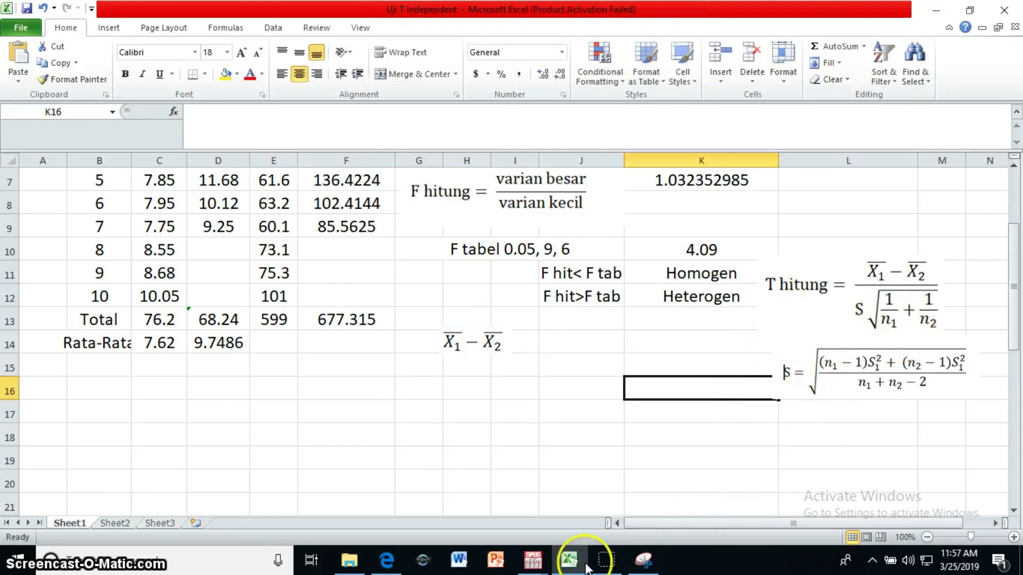
{"action": "left_click", "coordinate": [644, 559]}
{"action": "left_click", "coordinate": [631, 168]}
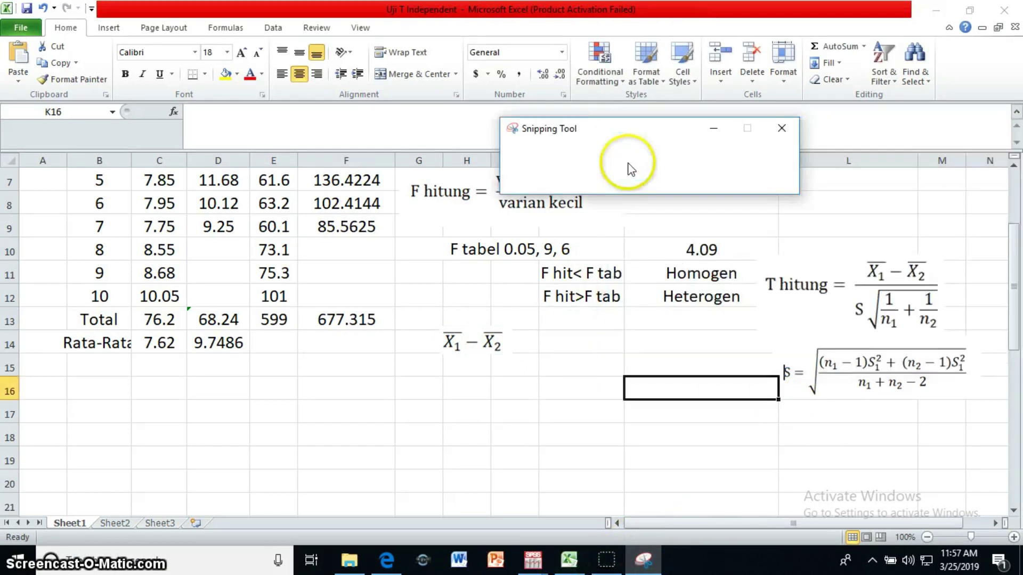
{"action": "left_click_drag", "start_coordinate": [847, 297], "coordinate": [869, 326]}
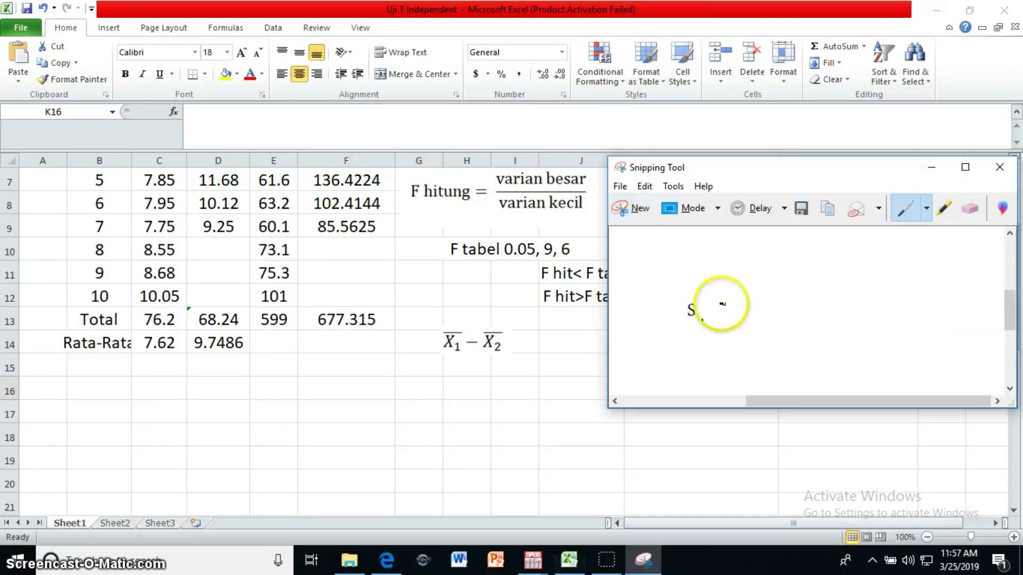
{"action": "right_click", "coordinate": [699, 322]}
{"action": "left_click", "coordinate": [678, 349]}
{"action": "left_click", "coordinate": [479, 368]}
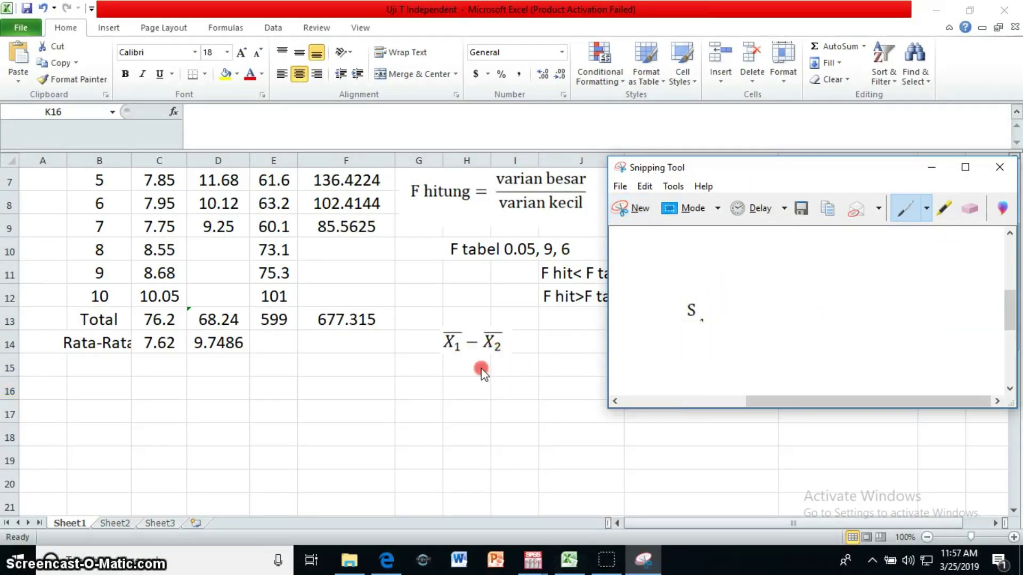
{"action": "right_click", "coordinate": [478, 383]}
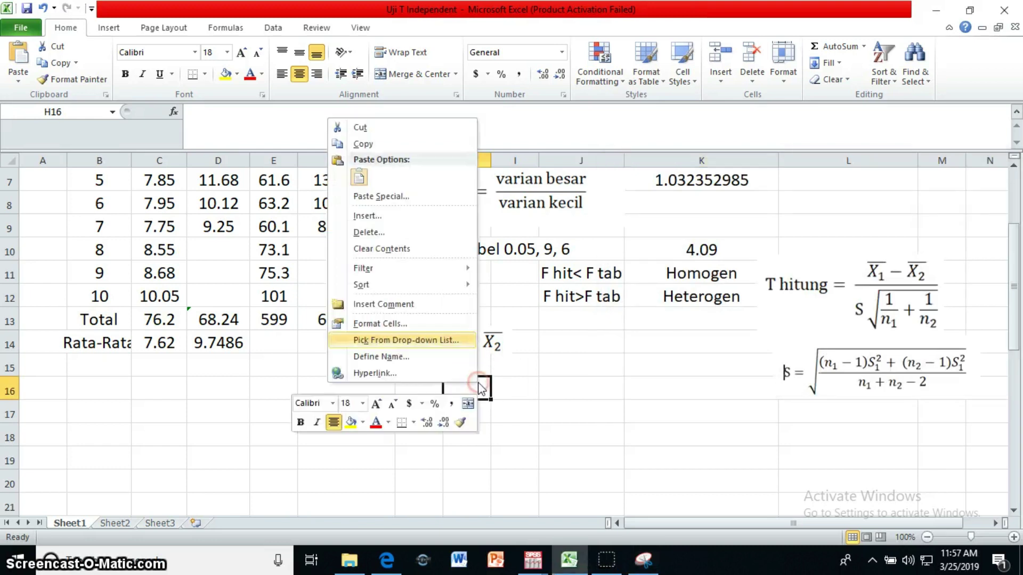
{"action": "left_click", "coordinate": [359, 176]}
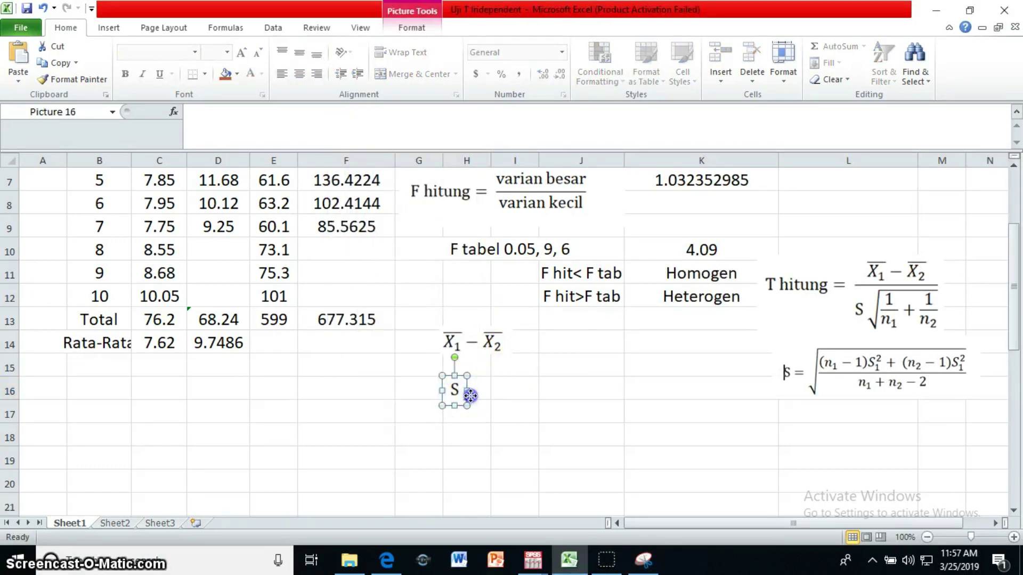
{"action": "left_click_drag", "start_coordinate": [470, 395], "coordinate": [477, 393]}
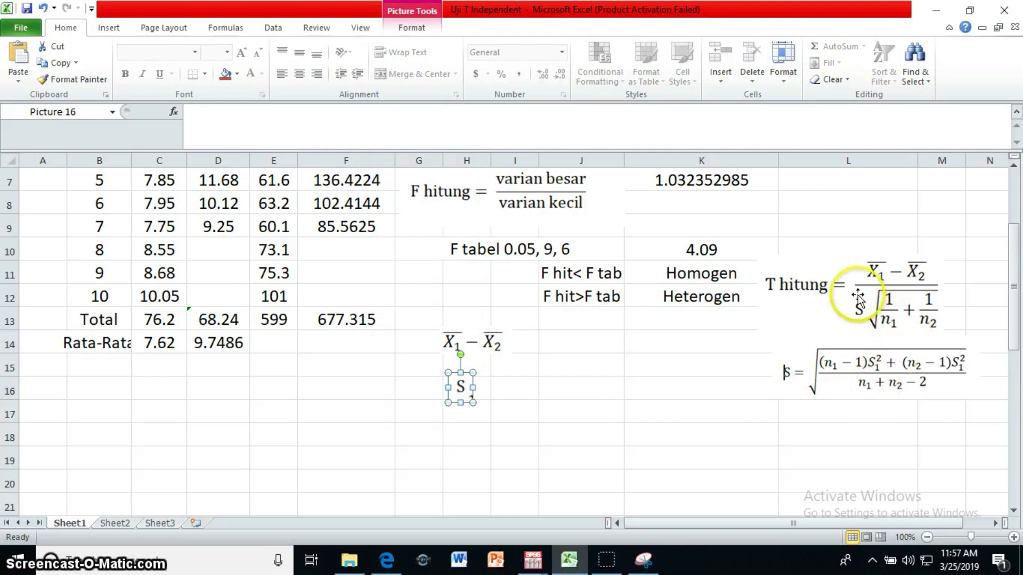
- Capture the square root of 1/n1 + 1/n2 with Snipping Tool and paste it into the Excel sheet below the S picture
{"action": "left_click", "coordinate": [646, 560]}
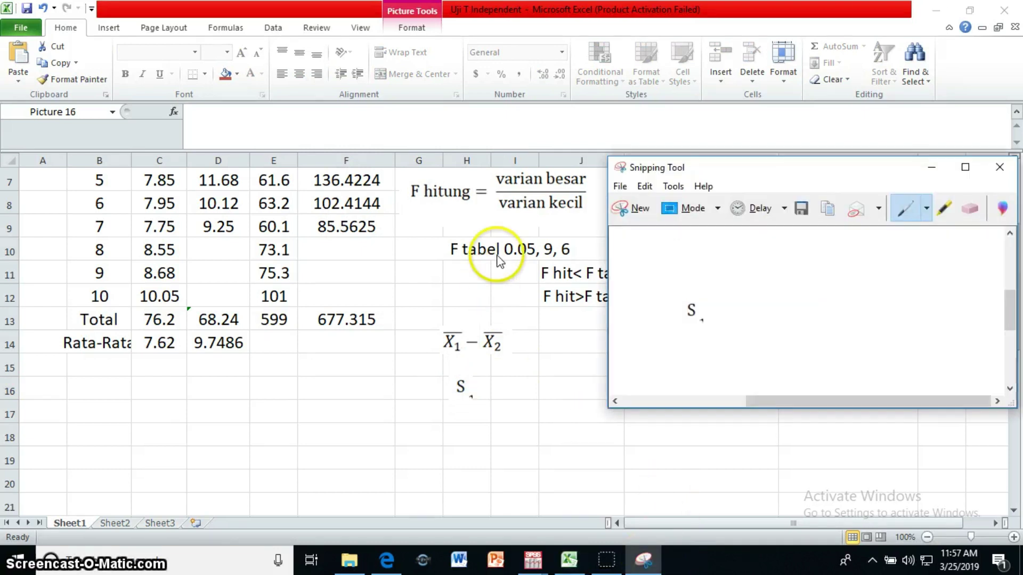
{"action": "left_click", "coordinate": [630, 215]}
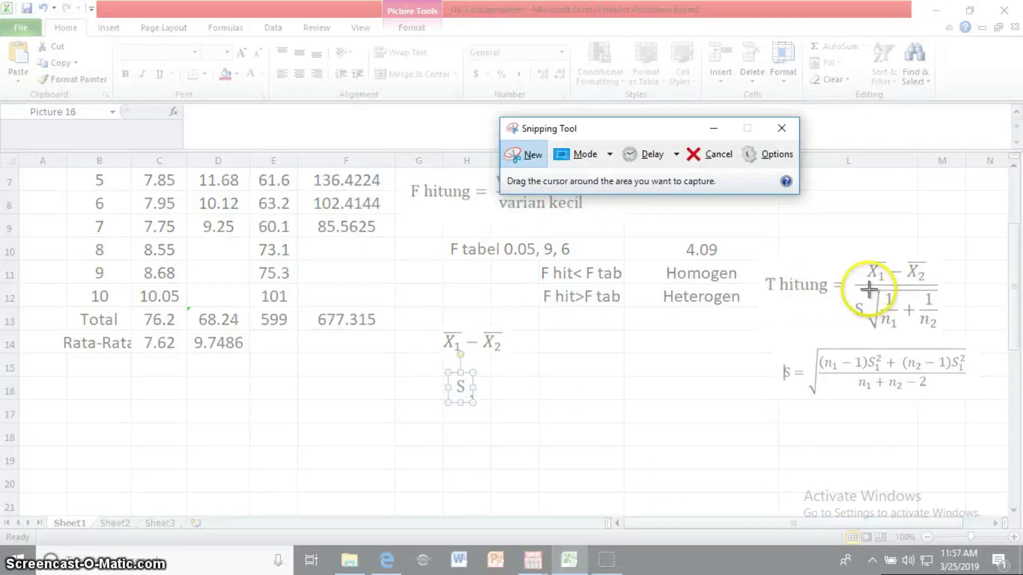
{"action": "left_click_drag", "start_coordinate": [868, 289], "coordinate": [947, 327]}
{"action": "right_click", "coordinate": [658, 307]}
{"action": "left_click", "coordinate": [702, 333]}
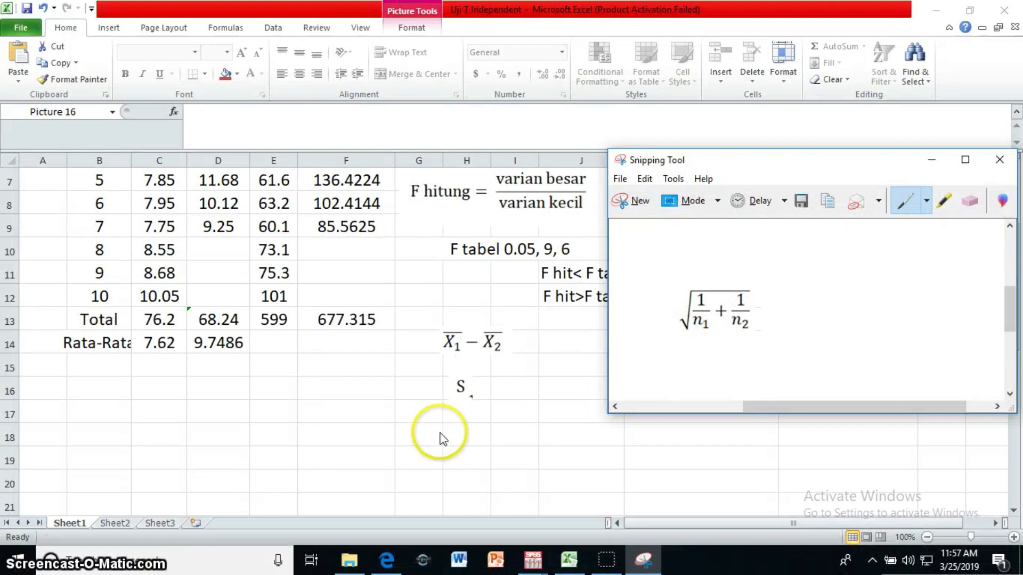
{"action": "left_click", "coordinate": [468, 416]}
{"action": "right_click", "coordinate": [466, 424]}
{"action": "left_click", "coordinate": [350, 219]}
{"action": "left_click_drag", "start_coordinate": [475, 429], "coordinate": [496, 425]}
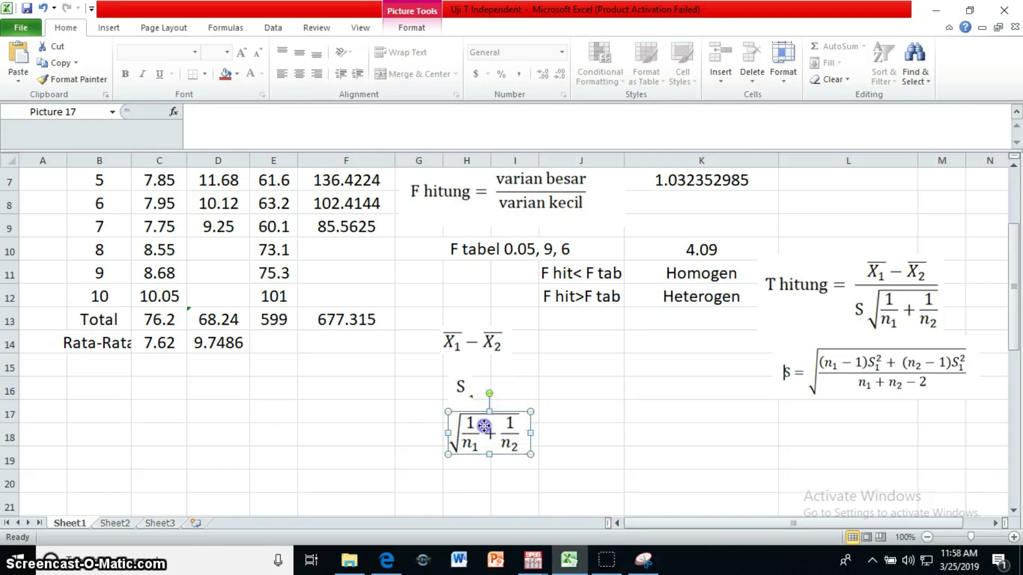
- Calculate X̄1 − X̄2 in J14 by subtracting the X2 mean in D14 from the X1 mean in C14
{"action": "left_click", "coordinate": [558, 390]}
{"action": "left_click", "coordinate": [574, 345]}
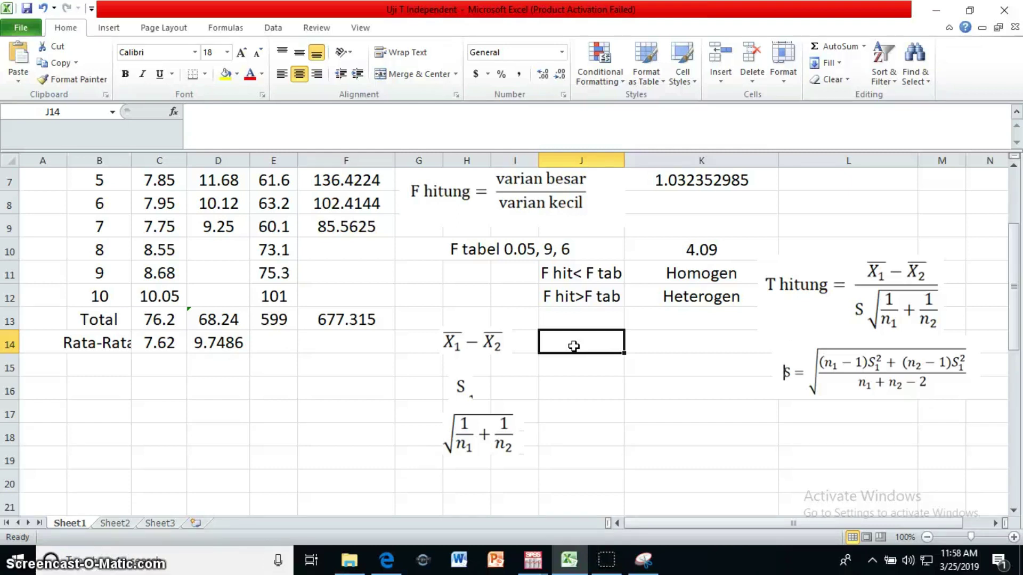
{"action": "type", "text": "="}
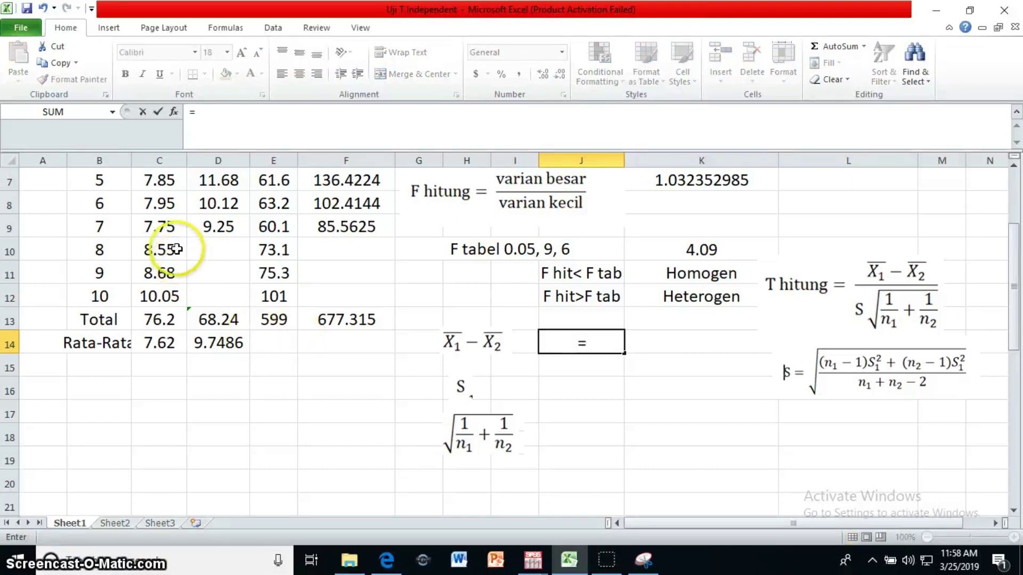
{"action": "scroll", "coordinate": [157, 226], "scroll_direction": "up", "scroll_amount": 2}
{"action": "left_click", "coordinate": [157, 482]}
{"action": "scroll", "coordinate": [166, 483], "scroll_direction": "down", "scroll_amount": 1}
{"action": "type", "text": "-"}
{"action": "left_click", "coordinate": [219, 413]}
{"action": "key", "text": "Return"}
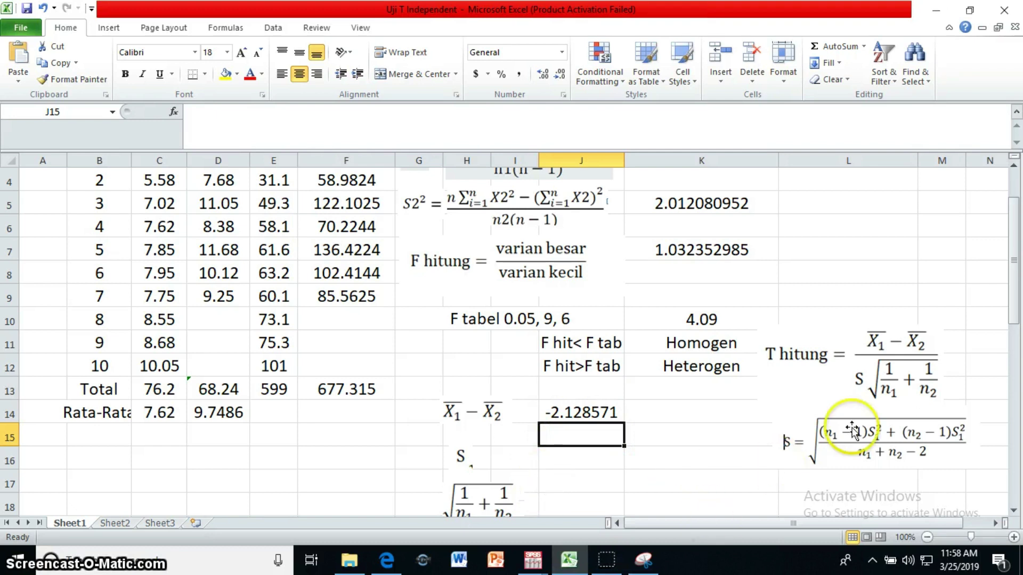
- Start the S formula in J16 with the first numerator term, 9 times the S1² variance in K3
{"action": "left_click", "coordinate": [551, 463]}
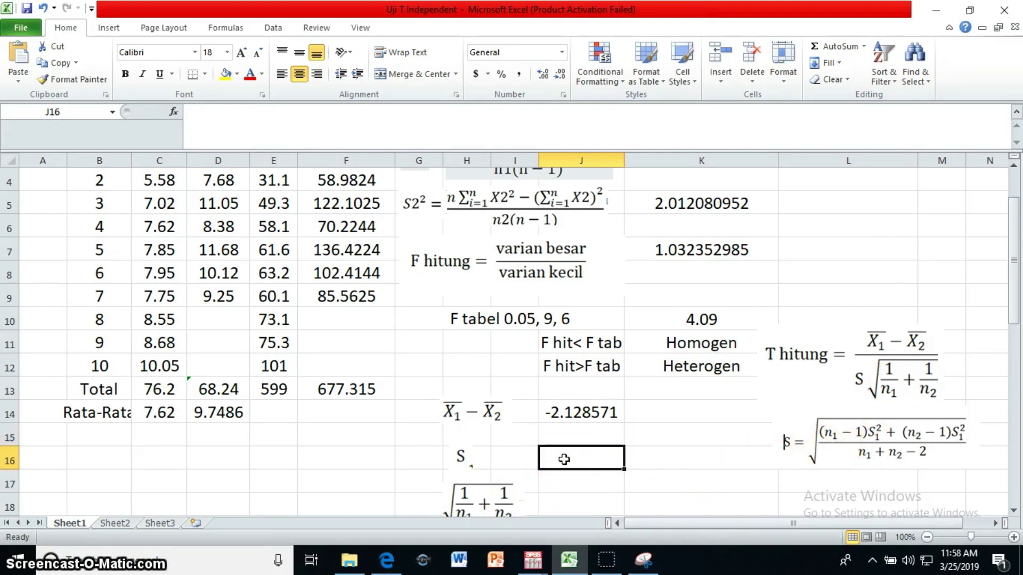
{"action": "type", "text": "=sqrt"}
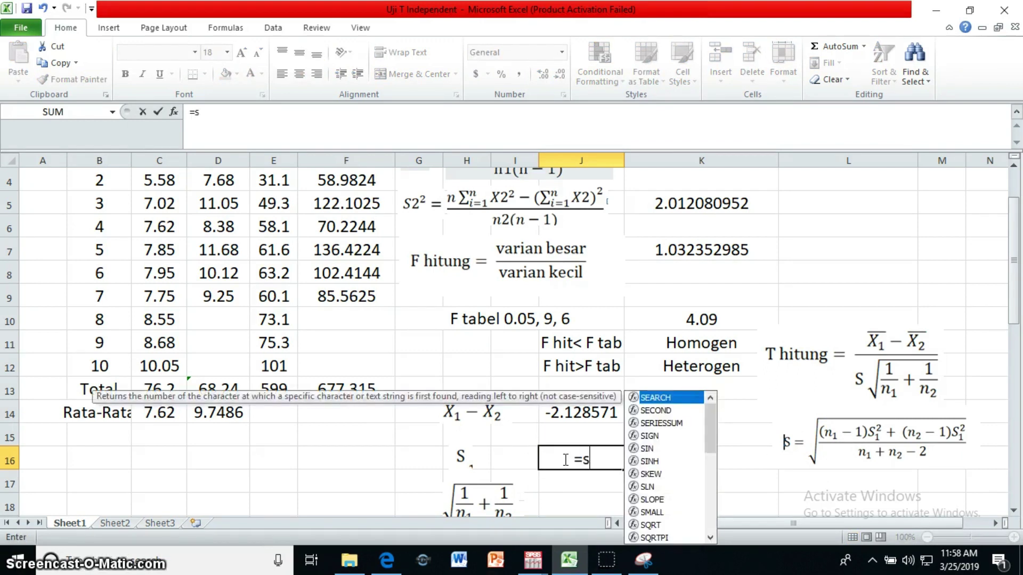
{"action": "key", "text": "BackSpace"}
{"action": "key", "text": "BackSpace"}
{"action": "key", "text": "BackSpace"}
{"action": "key", "text": "BackSpace"}
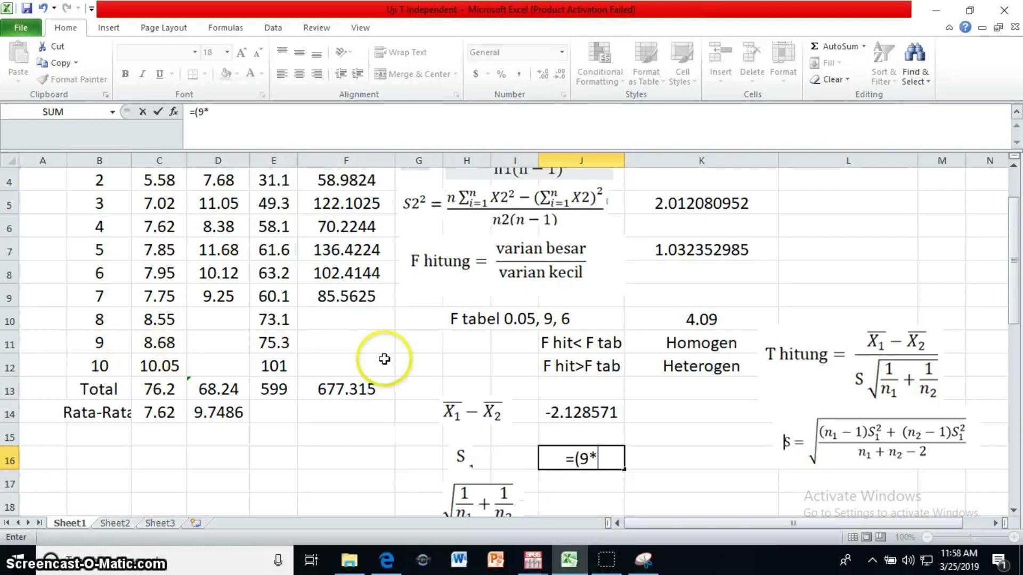
{"action": "scroll", "coordinate": [668, 312], "scroll_direction": "up", "scroll_amount": 1}
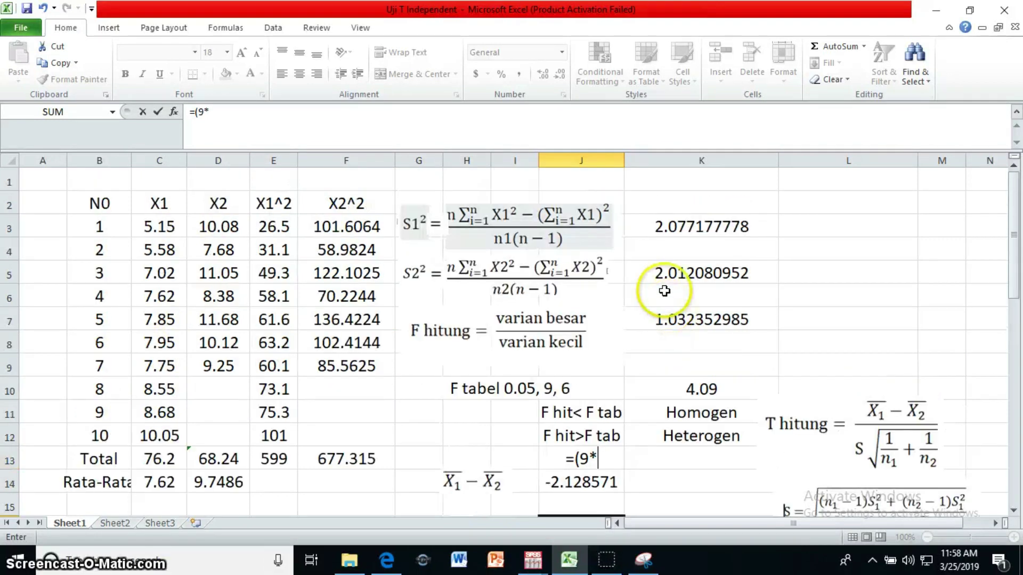
{"action": "left_click", "coordinate": [707, 228]}
{"action": "scroll", "coordinate": [659, 353], "scroll_direction": "down", "scroll_amount": 2}
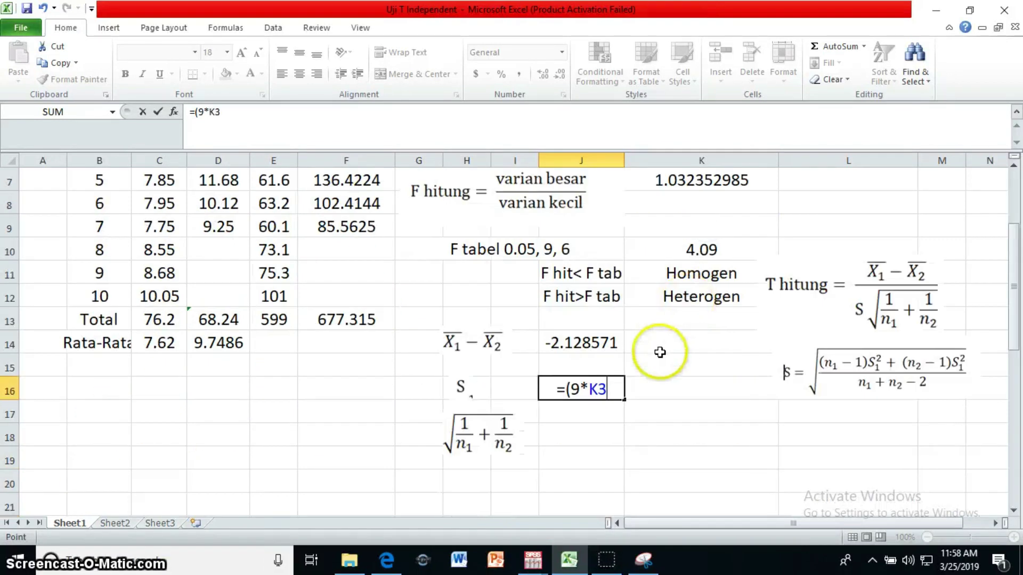
- Add the second numerator term to the J16 formula, 6 times the S2² variance in K5, in parentheses
{"action": "type", "text": ")+("}
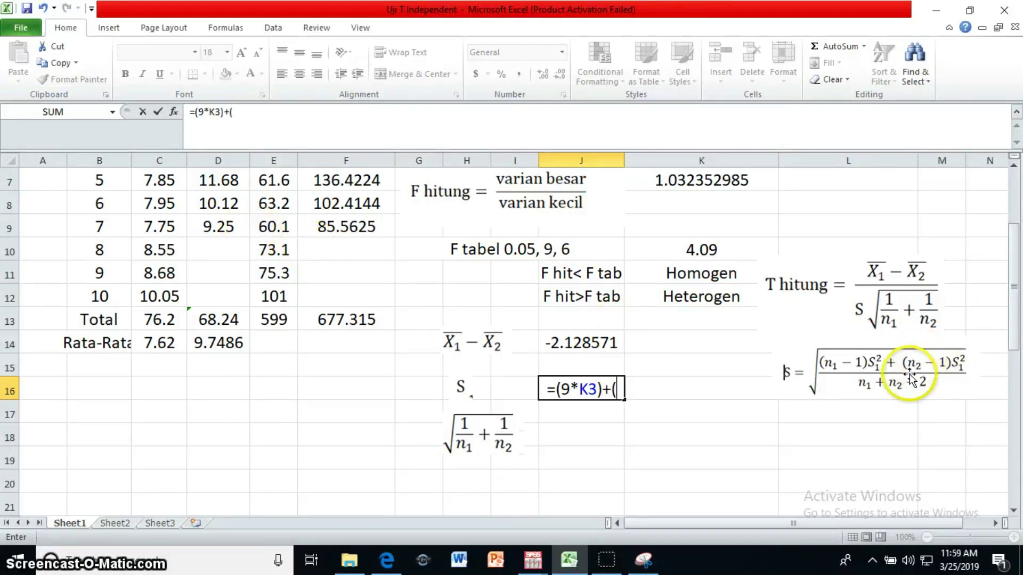
{"action": "type", "text": "6*"}
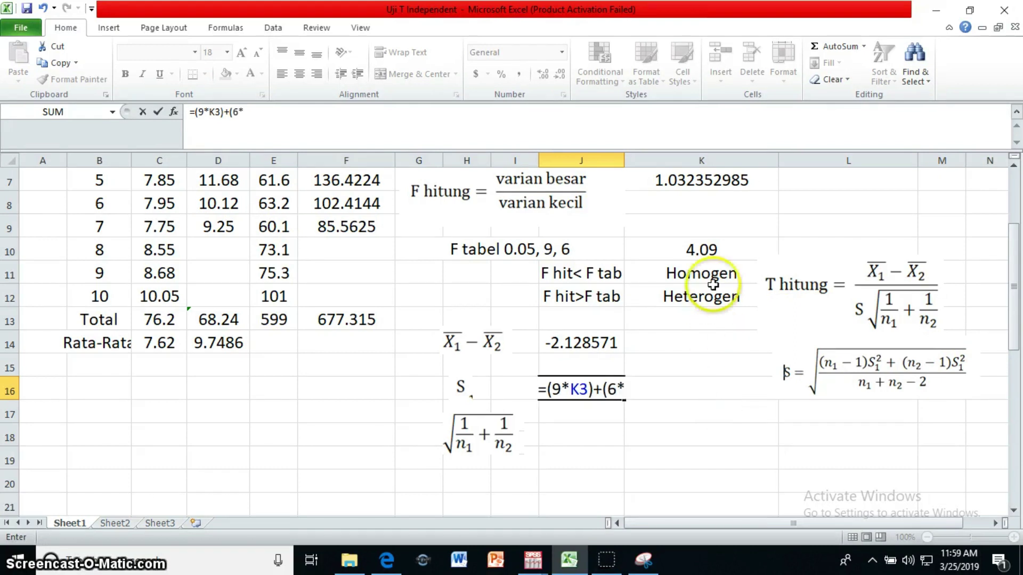
{"action": "scroll", "coordinate": [721, 253], "scroll_direction": "up", "scroll_amount": 1}
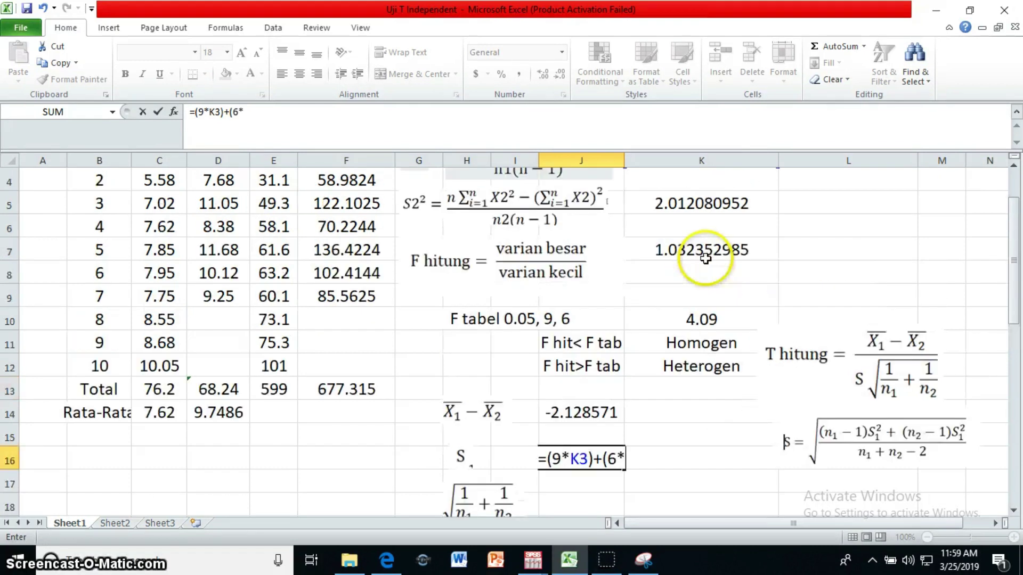
{"action": "left_click", "coordinate": [697, 207]}
{"action": "scroll", "coordinate": [707, 228], "scroll_direction": "down", "scroll_amount": 1}
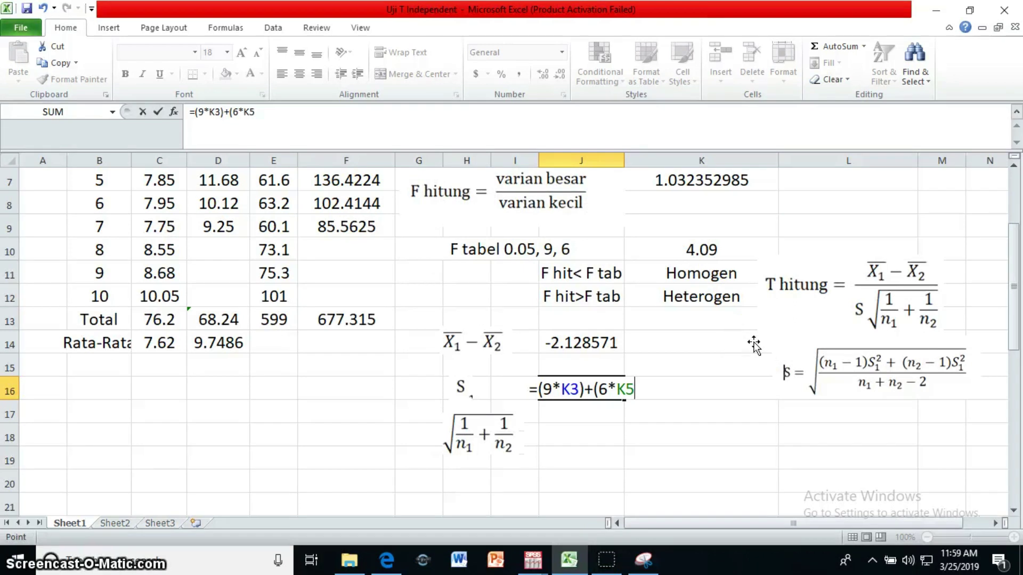
{"action": "type", "text": ")"}
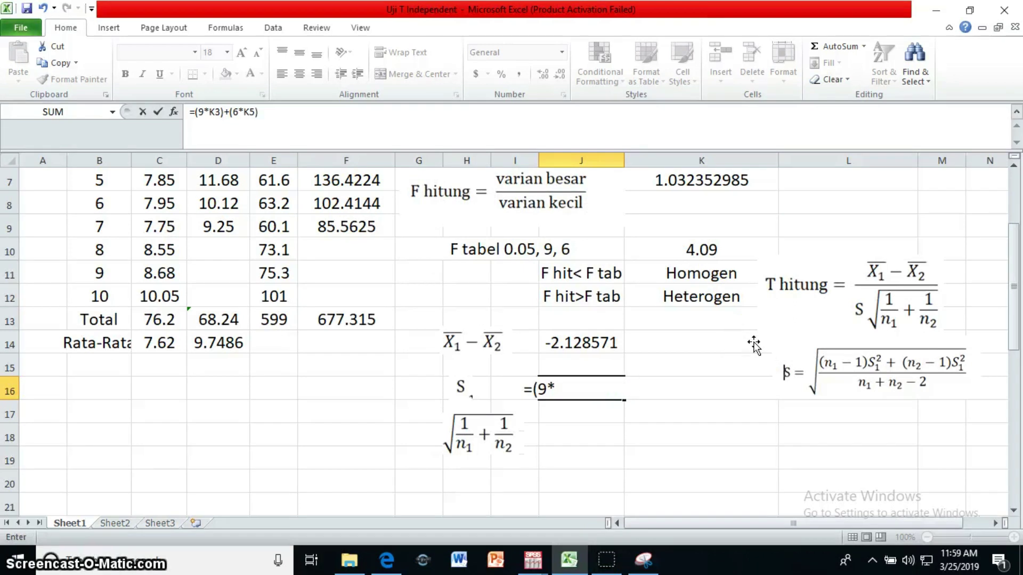
- Enclose the sum in the J16 formula in parentheses and divide it by (15)
{"action": "left_click", "coordinate": [533, 390]}
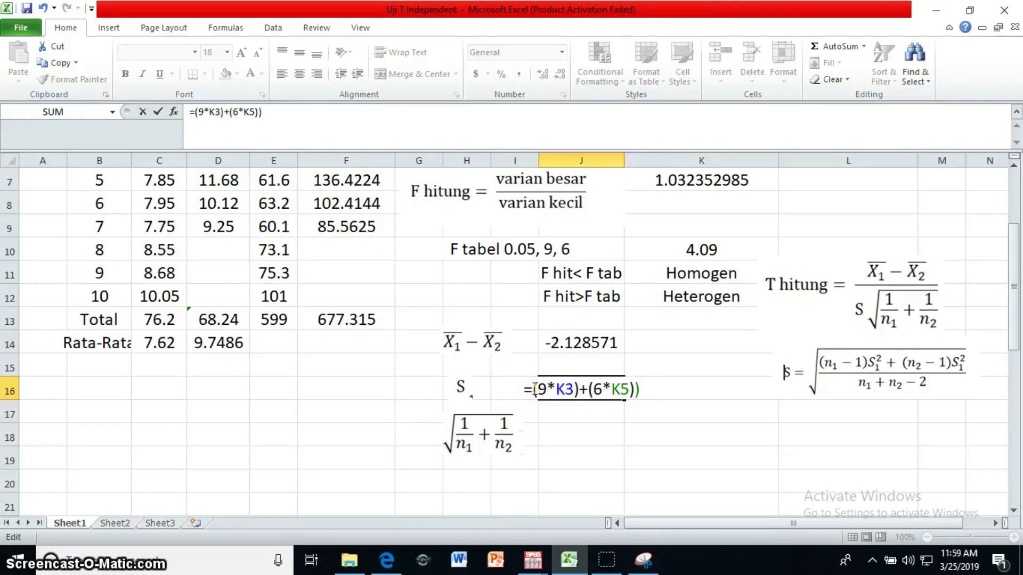
{"action": "type", "text": "("}
{"action": "left_click", "coordinate": [644, 388]}
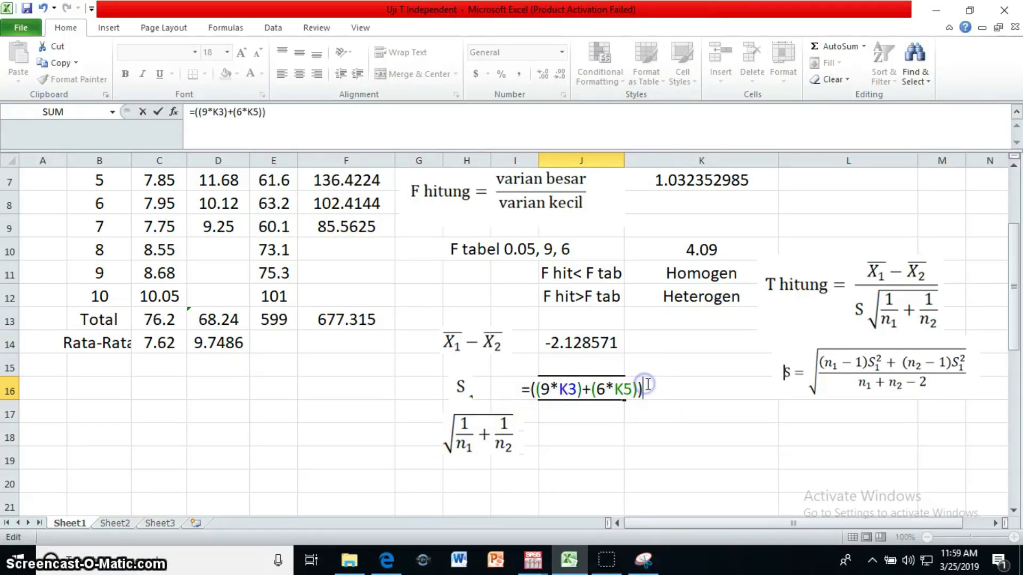
{"action": "type", "text": "/("}
{"action": "left_click", "coordinate": [881, 397]}
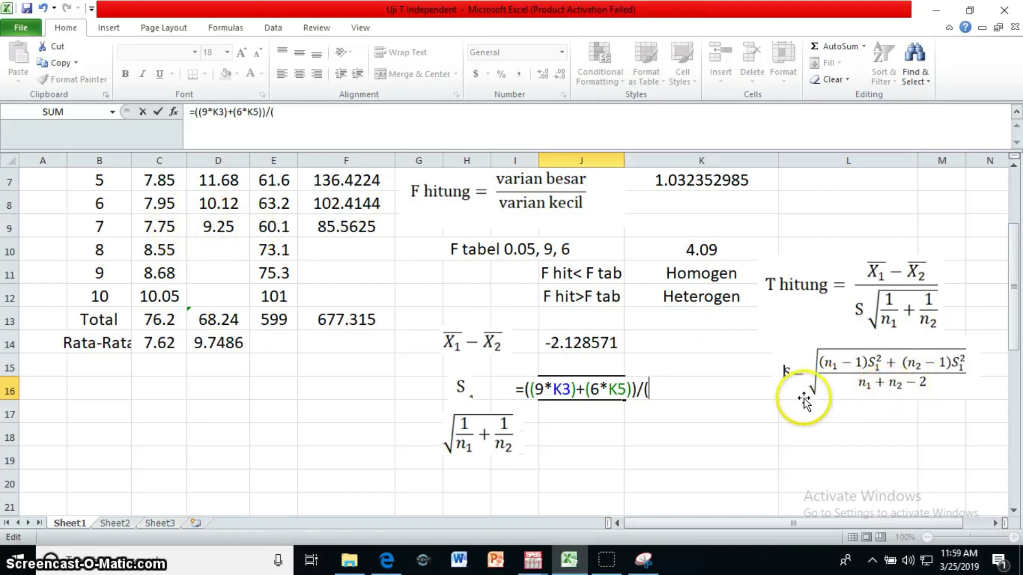
{"action": "type", "text": "15"}
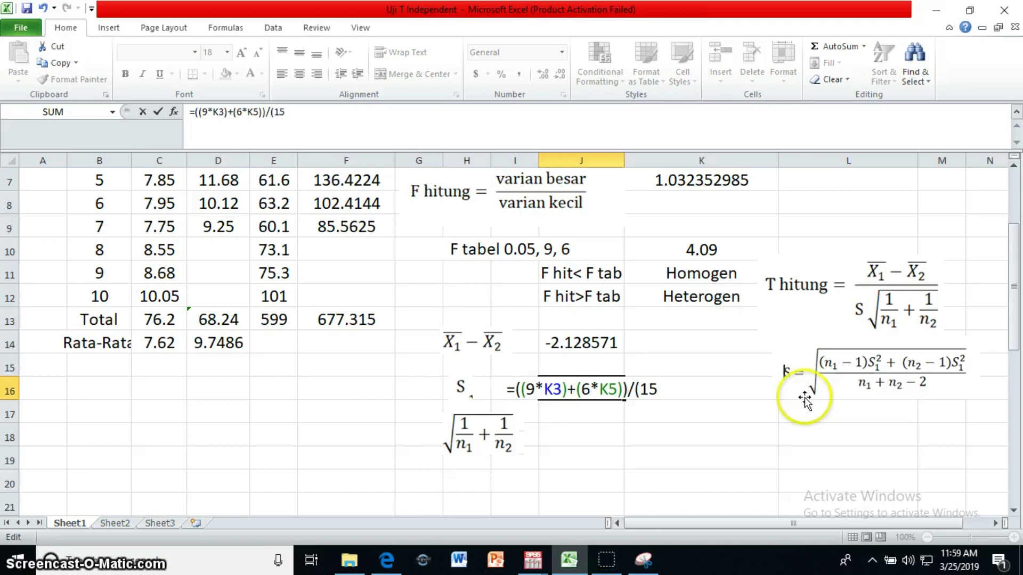
{"action": "type", "text": ")"}
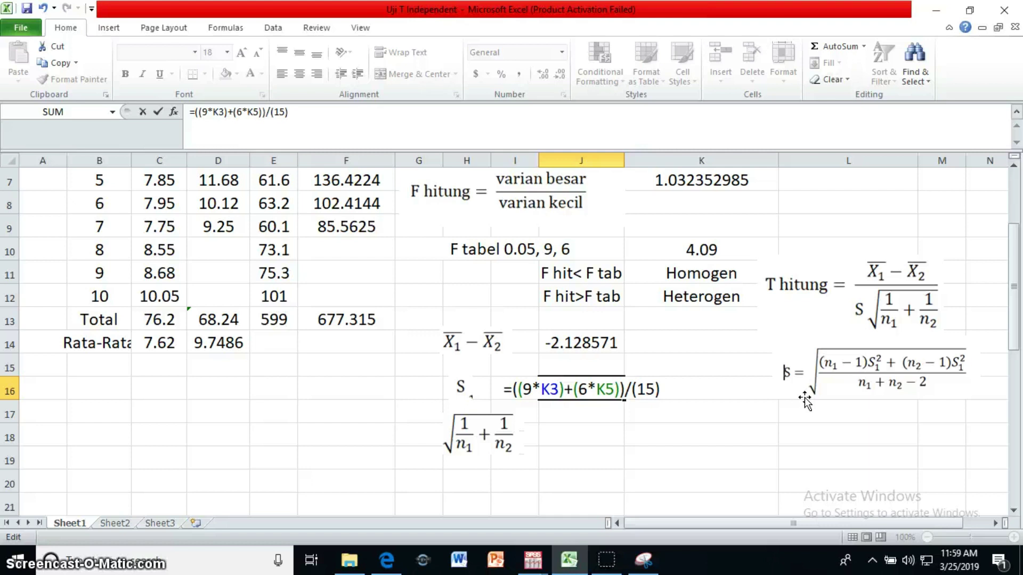
{"action": "type", "text": ")"}
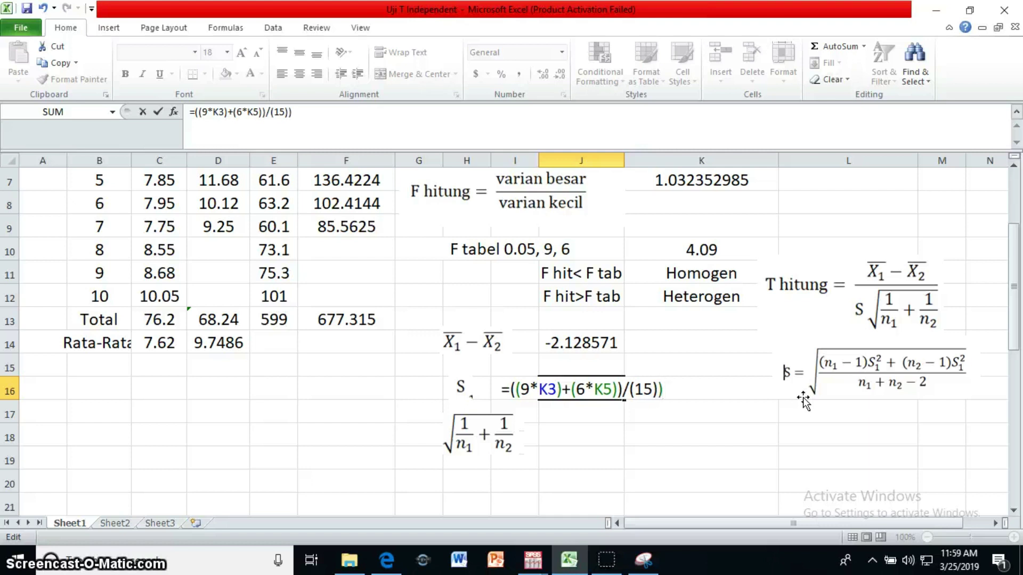
- Wrap the J16 expression in a square root, completing it as =sqrt(((9*K3)+(6*K5))/(15))
{"action": "left_click", "coordinate": [509, 387]}
{"action": "type", "text": "sqrt"}
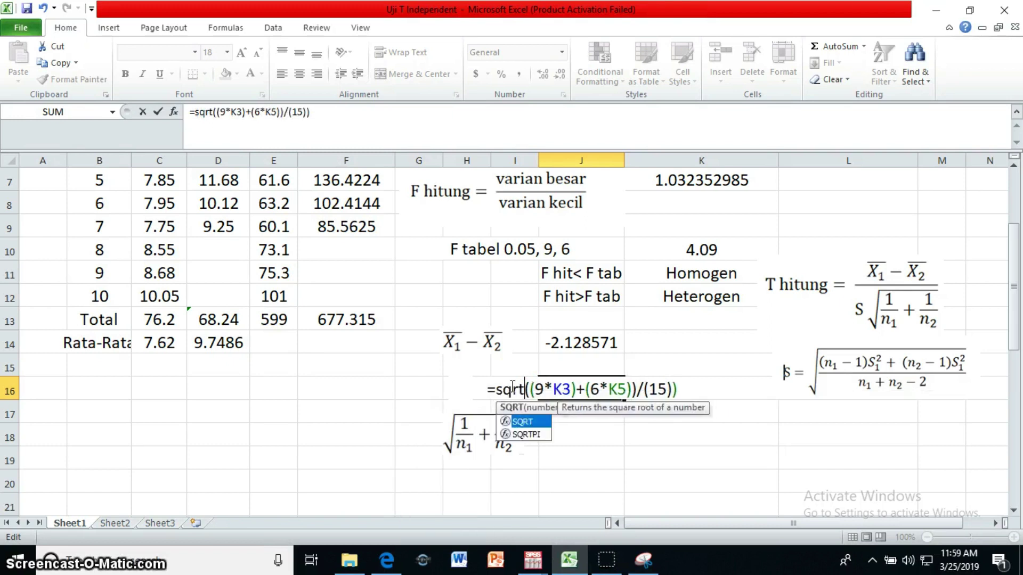
{"action": "type", "text": "("}
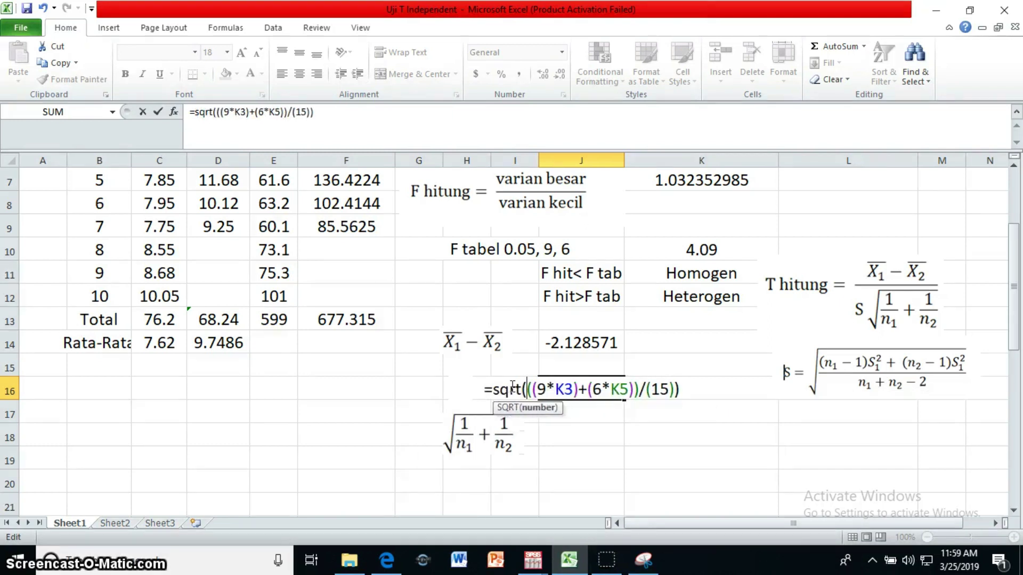
{"action": "key", "text": "Return"}
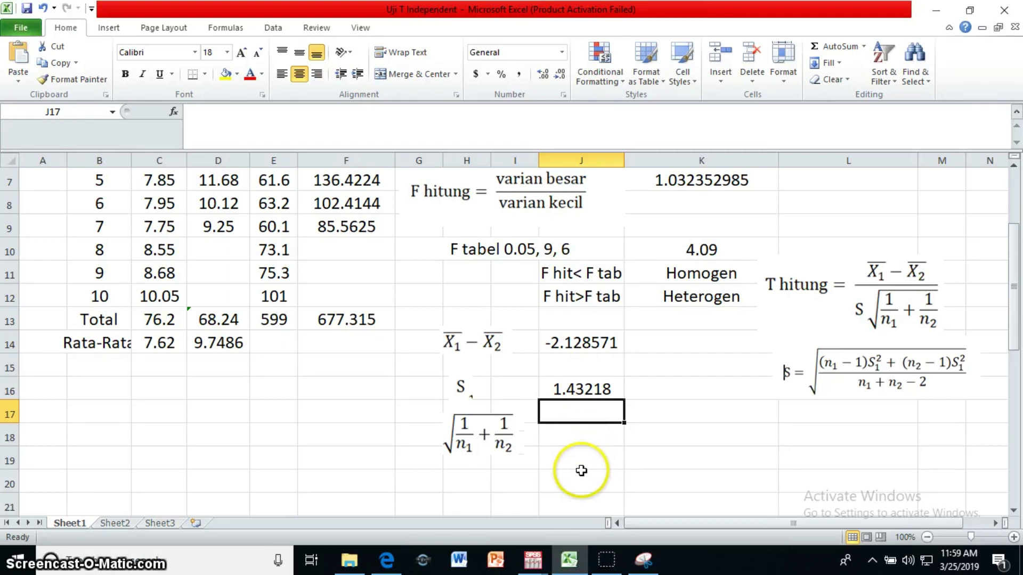
- Calculate the square root of 1/n1 + 1/n2 in J18 with =sqrt((1/10)+(1/7))
{"action": "left_click", "coordinate": [559, 438]}
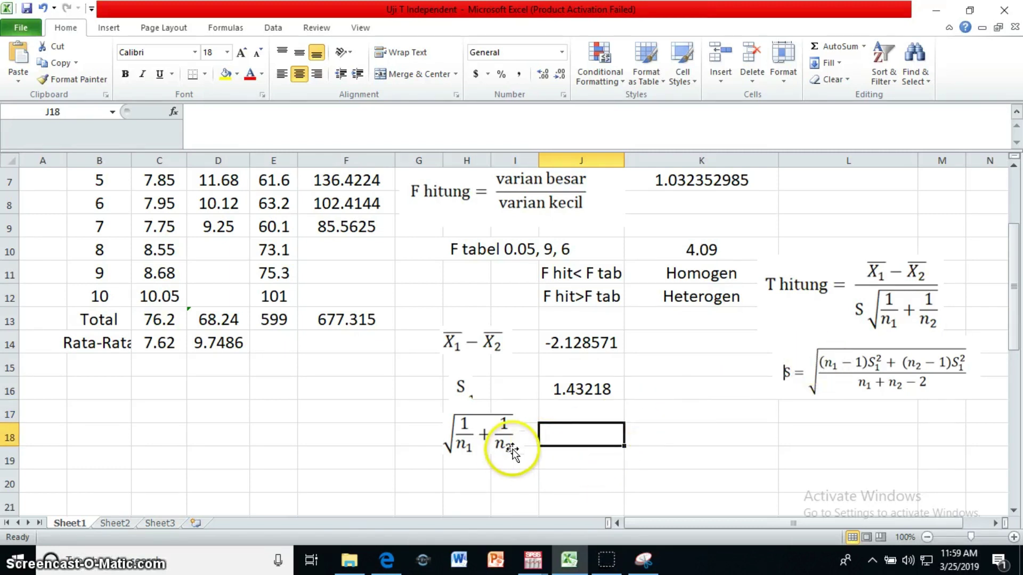
{"action": "type", "text": "="}
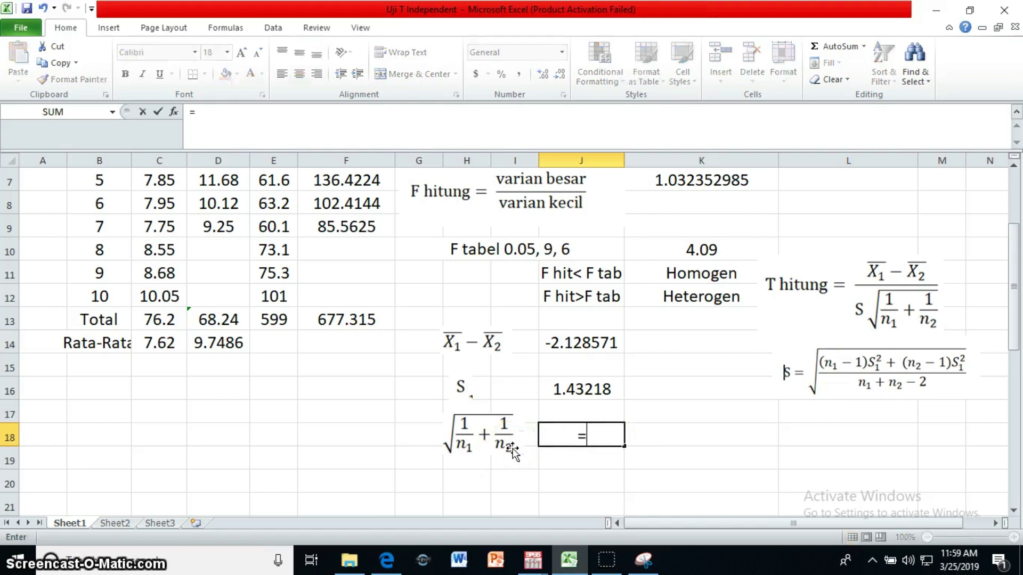
{"action": "type", "text": "sqrt((1/"}
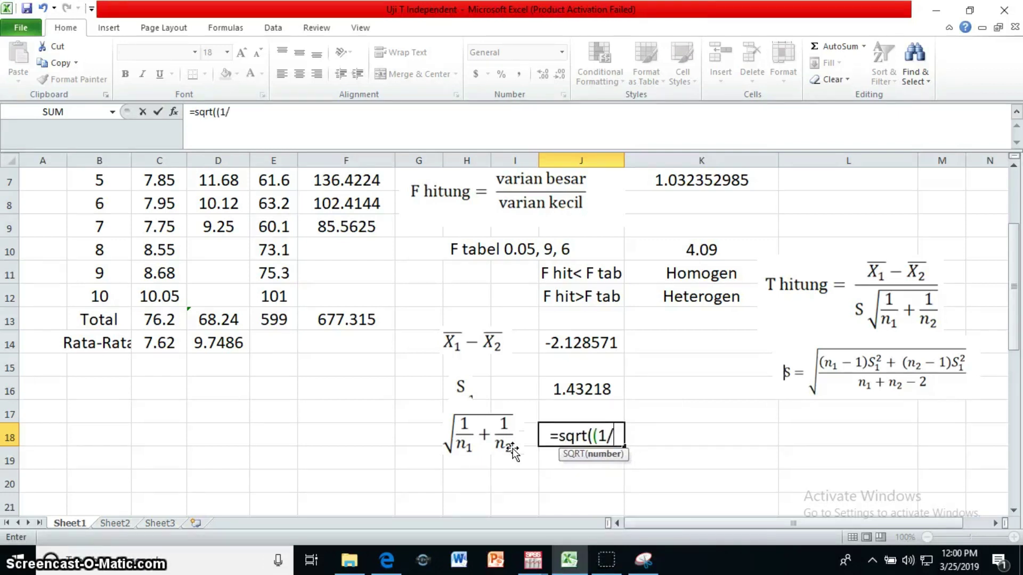
{"action": "type", "text": "10"}
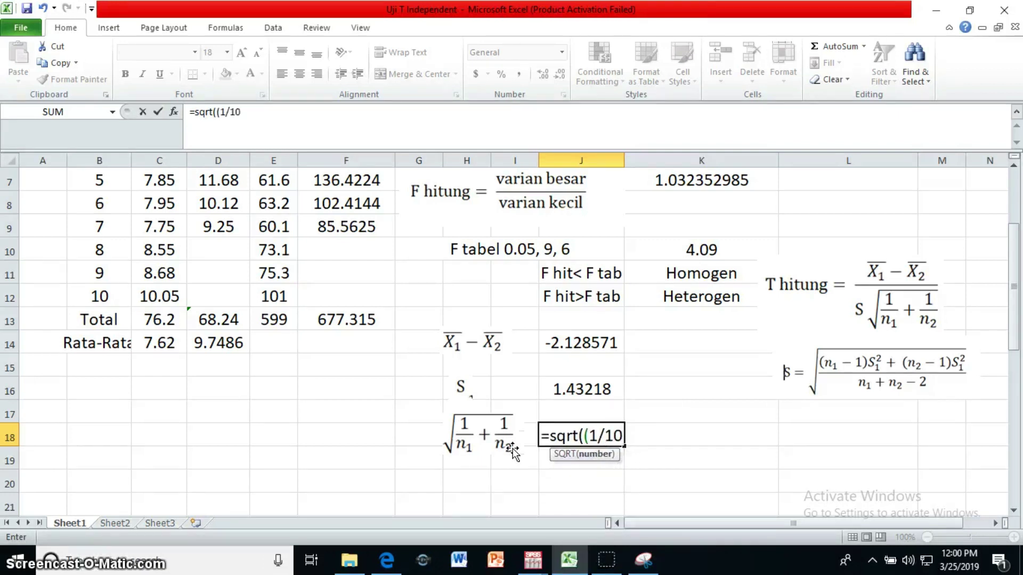
{"action": "type", "text": ")+("}
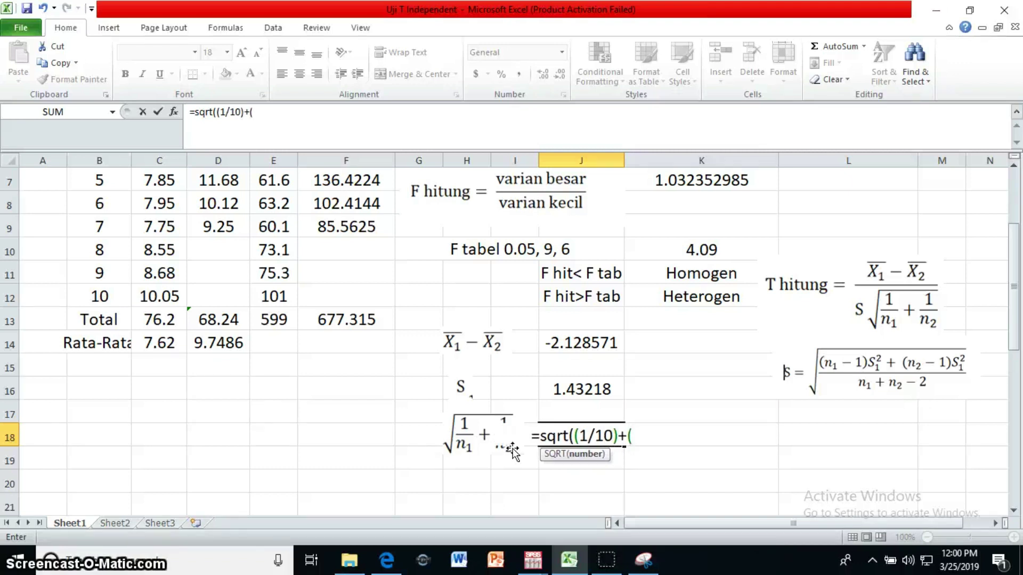
{"action": "type", "text": "1/"}
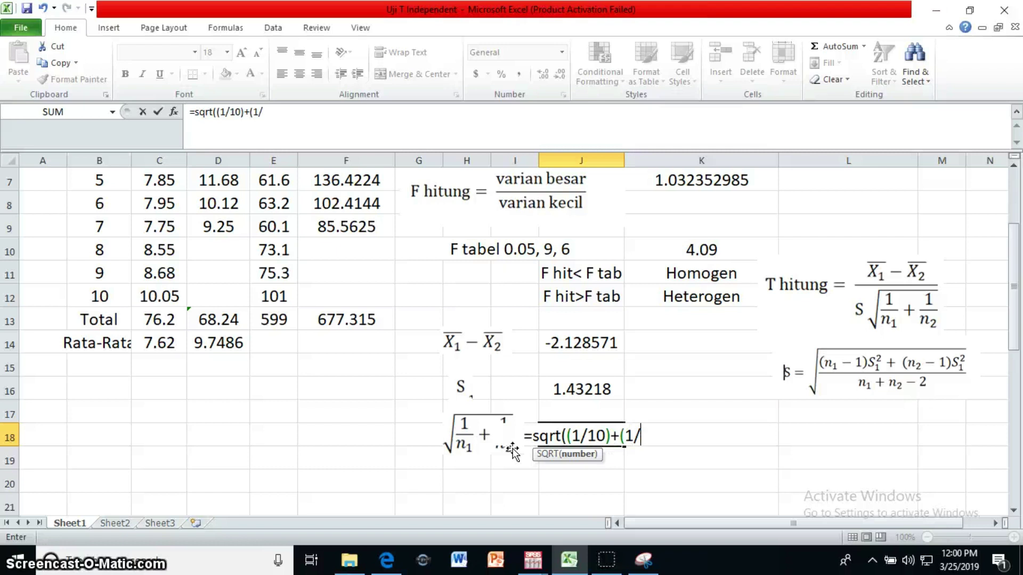
{"action": "type", "text": "7)"}
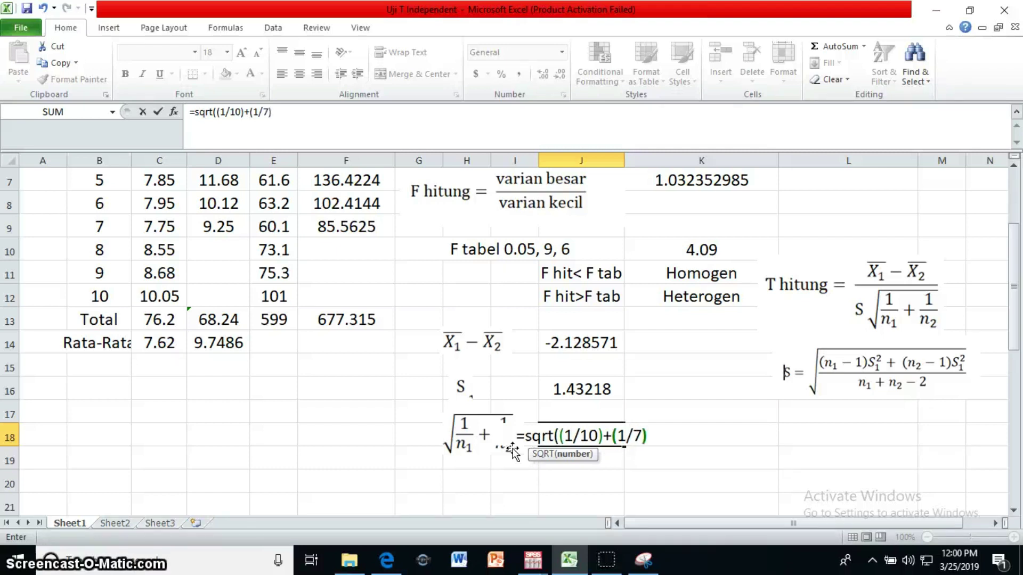
{"action": "type", "text": ")"}
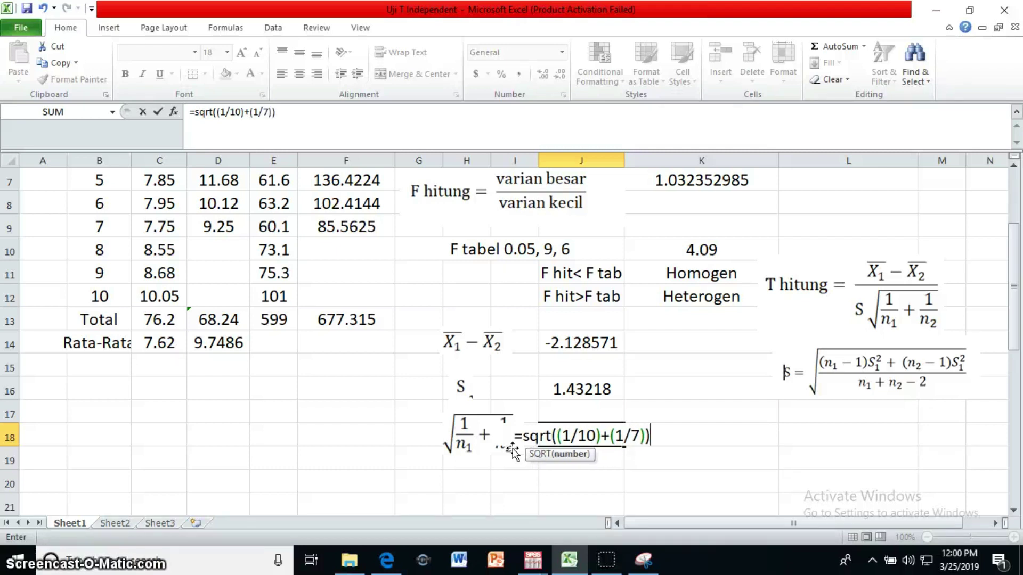
{"action": "key", "text": "Return"}
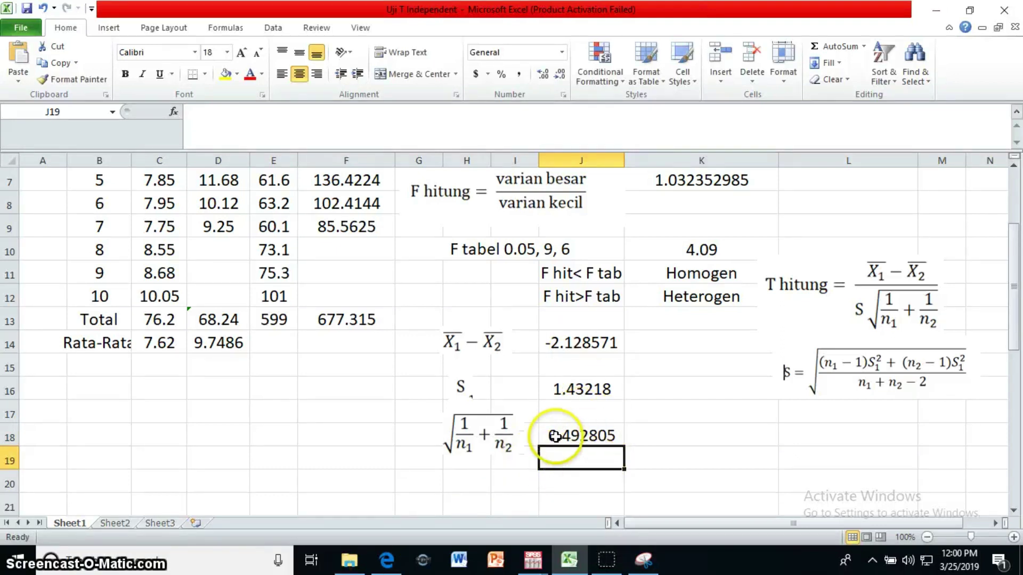
- Enter the label "T Hitung" in H20 and merge and center it across H20:I20
{"action": "left_click", "coordinate": [496, 487]}
{"action": "left_click", "coordinate": [472, 490]}
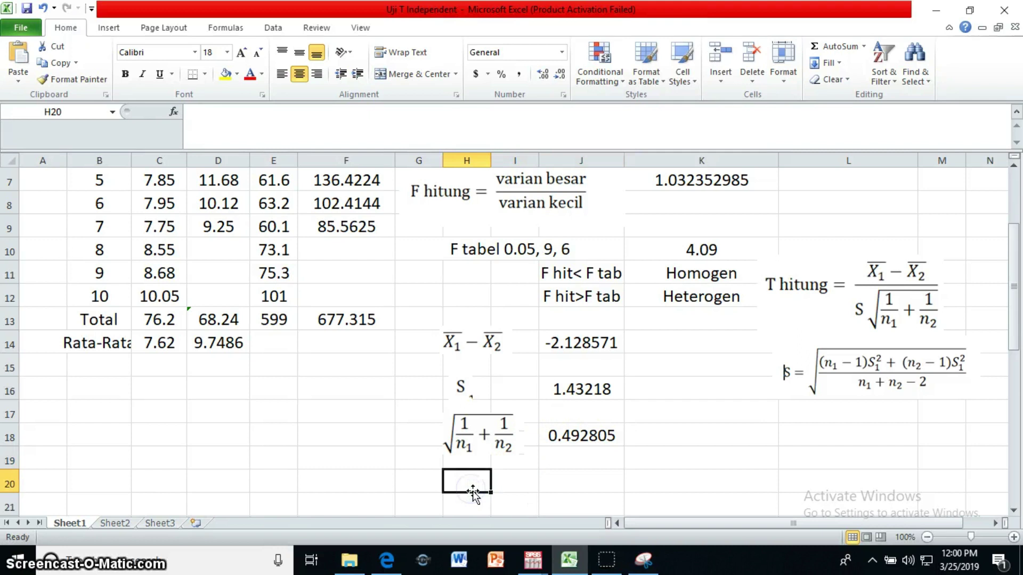
{"action": "type", "text": "T Hitung"}
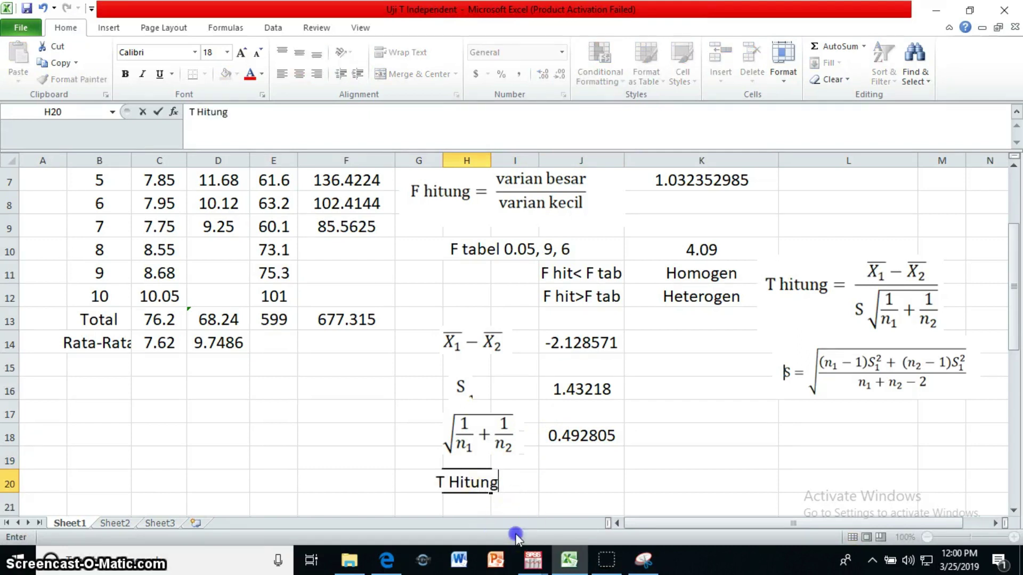
{"action": "left_click", "coordinate": [481, 502]}
{"action": "left_click_drag", "start_coordinate": [477, 484], "coordinate": [512, 483]}
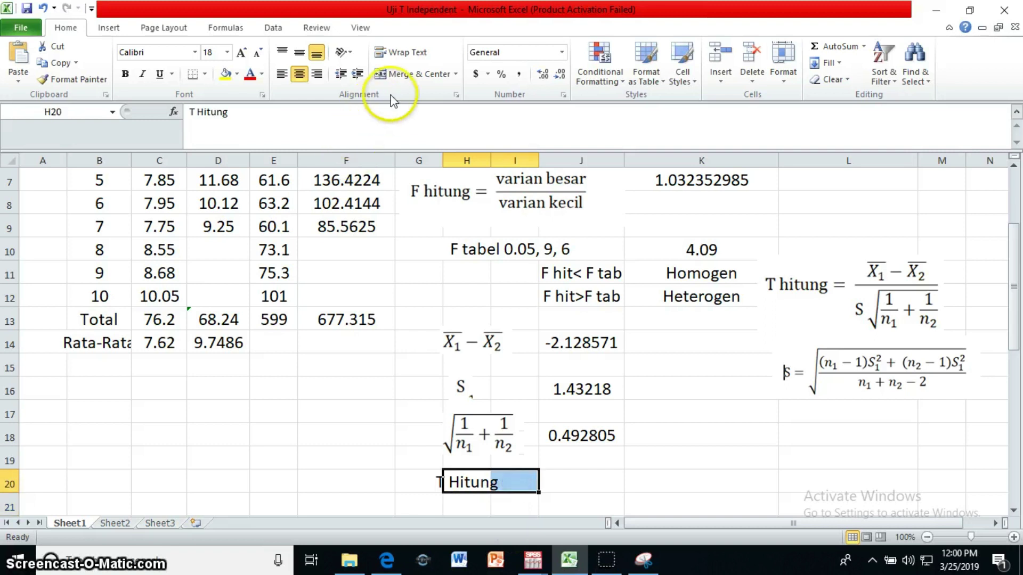
{"action": "left_click", "coordinate": [416, 73]}
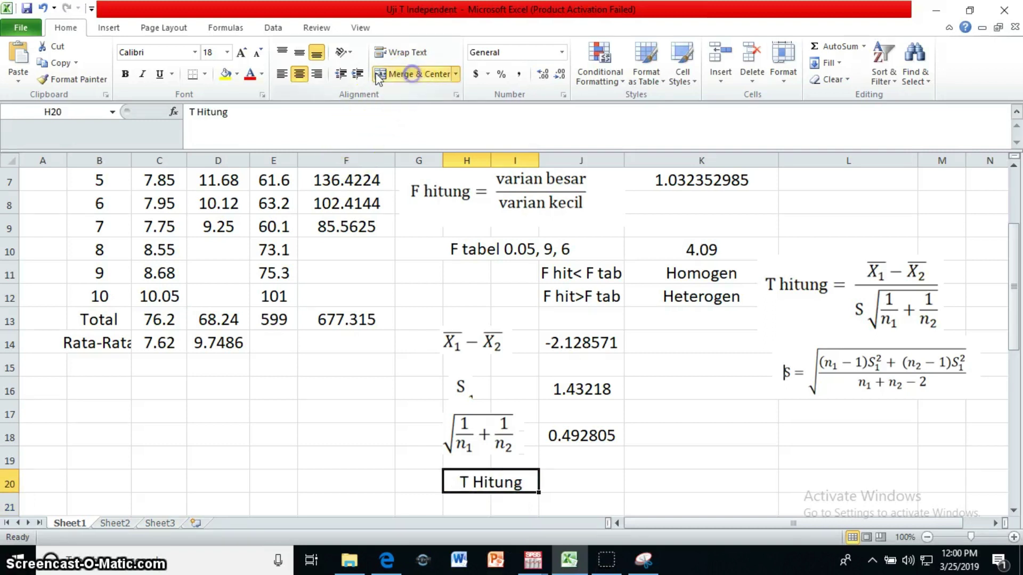
- Calculate T Hitung in J20 by dividing the mean difference by the product of S and the root term: =J14/(J16*J18)
{"action": "left_click", "coordinate": [568, 482]}
{"action": "type", "text": "="}
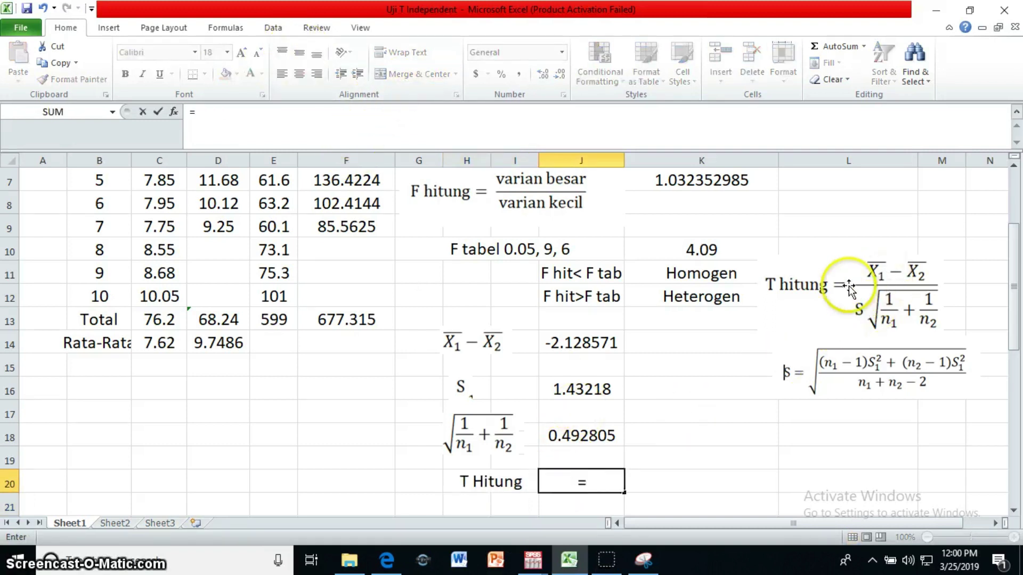
{"action": "left_click", "coordinate": [585, 343]}
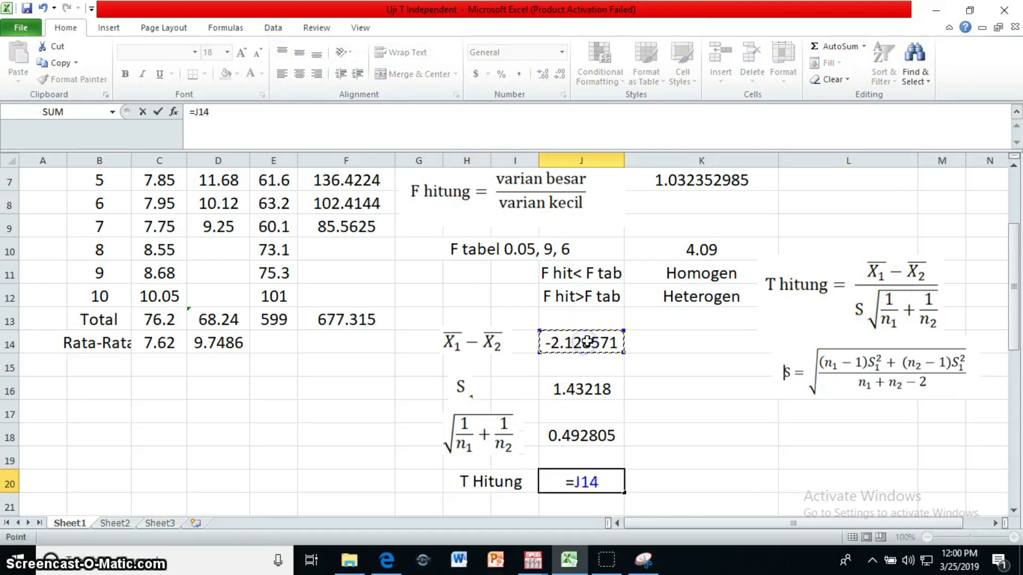
{"action": "type", "text": "/("}
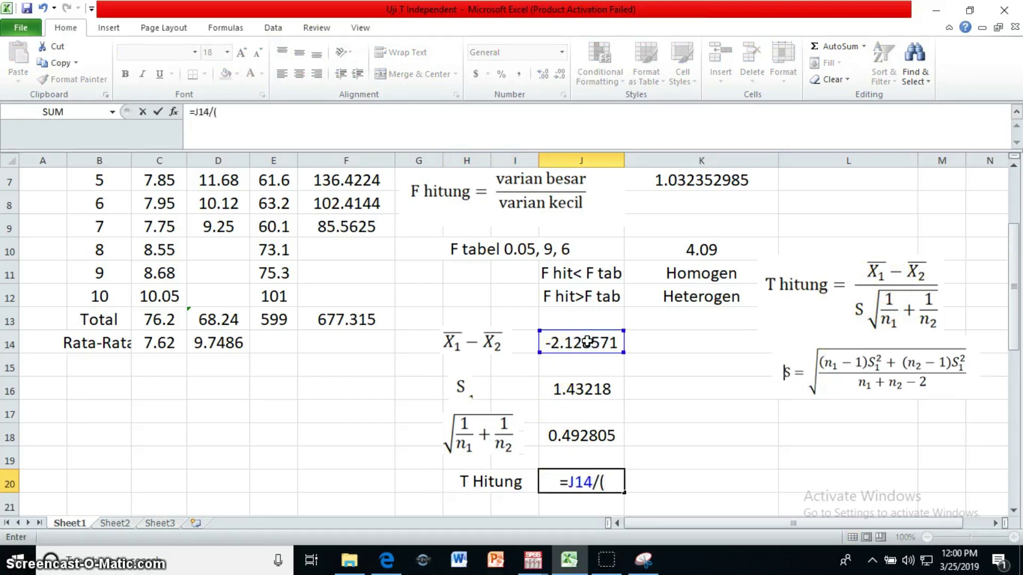
{"action": "left_click", "coordinate": [602, 391]}
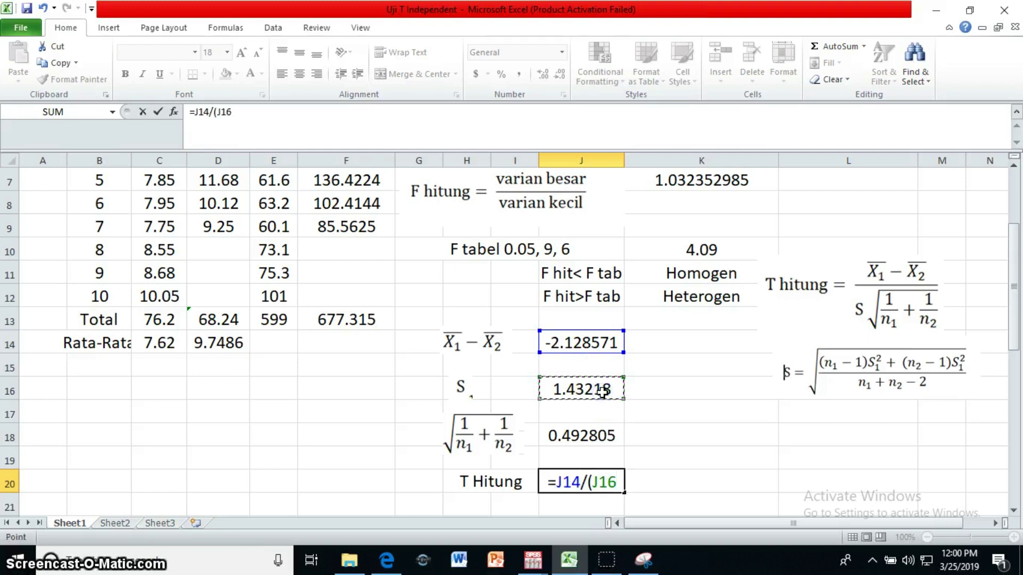
{"action": "type", "text": "*"}
{"action": "left_click", "coordinate": [593, 436]}
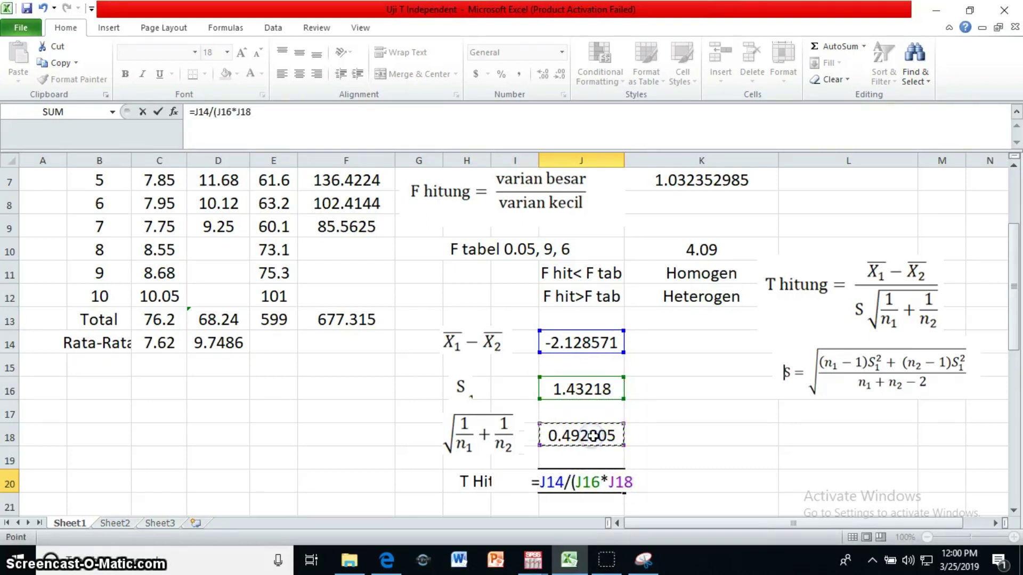
{"action": "type", "text": ")"}
{"action": "key", "text": "Return"}
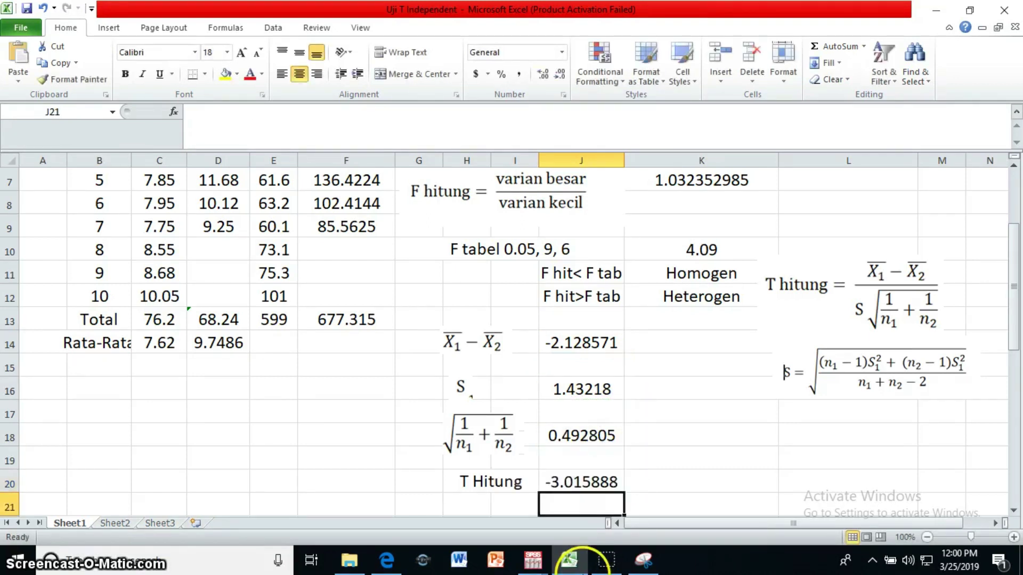
- Merge and center H21:I21 below the T Hitung label and align the merged cell vertically to the middle
{"action": "scroll", "coordinate": [586, 447], "scroll_direction": "down", "scroll_amount": 1}
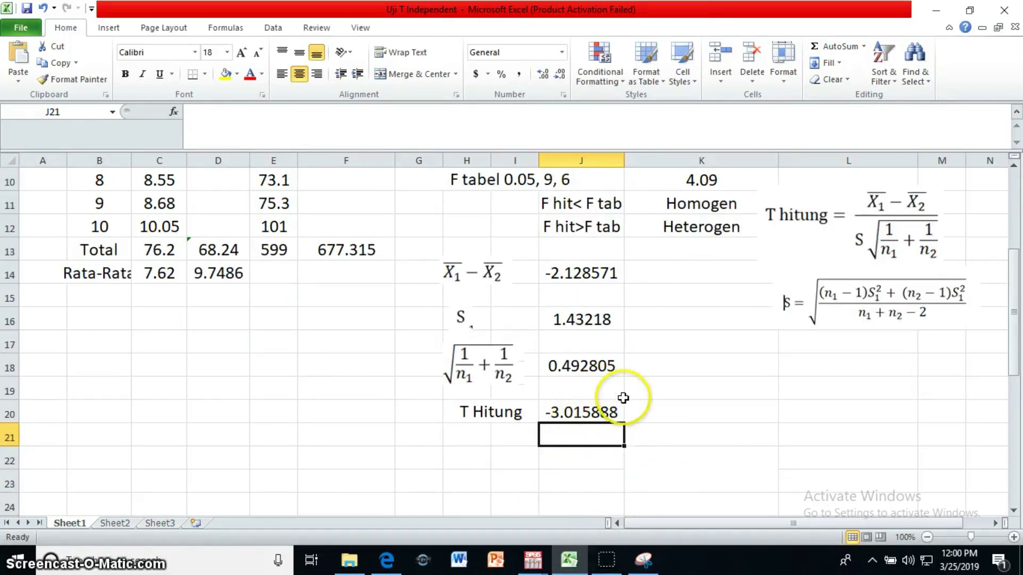
{"action": "scroll", "coordinate": [623, 398], "scroll_direction": "up", "scroll_amount": 1}
{"action": "scroll", "coordinate": [623, 396], "scroll_direction": "down", "scroll_amount": 2}
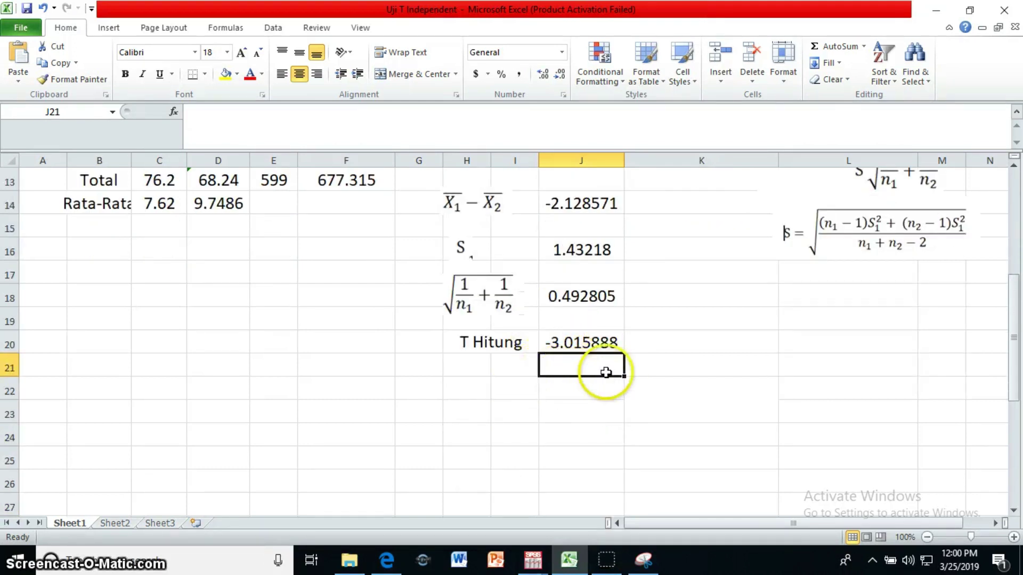
{"action": "mouse_move", "coordinate": [489, 160]}
{"action": "left_mouse_down"}
{"action": "mouse_move", "coordinate": [509, 159]}
{"action": "mouse_move", "coordinate": [491, 165]}
{"action": "left_mouse_up"}
{"action": "left_click_drag", "start_coordinate": [471, 360], "coordinate": [520, 363]}
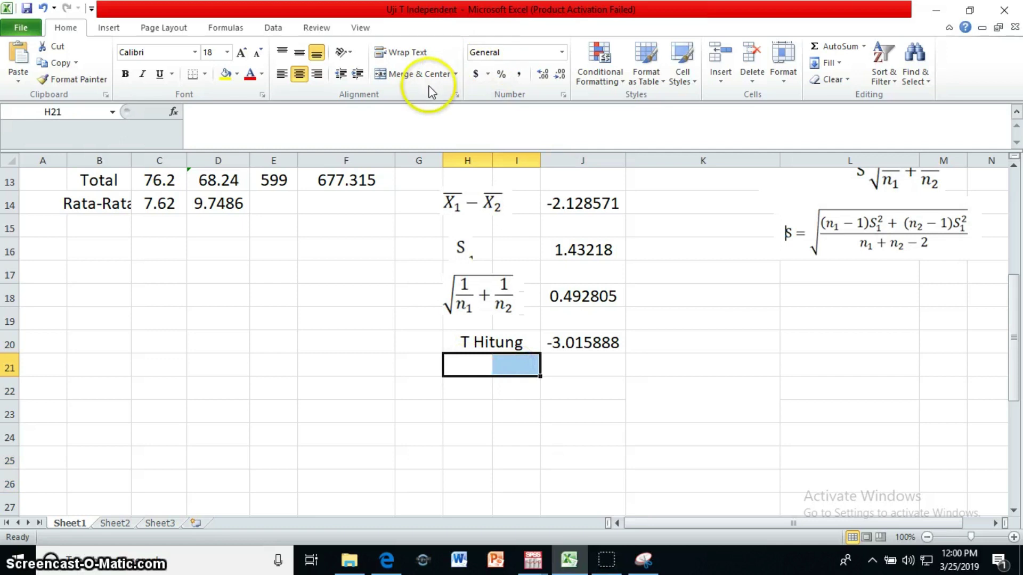
{"action": "left_click", "coordinate": [414, 74]}
{"action": "left_click", "coordinate": [300, 53]}
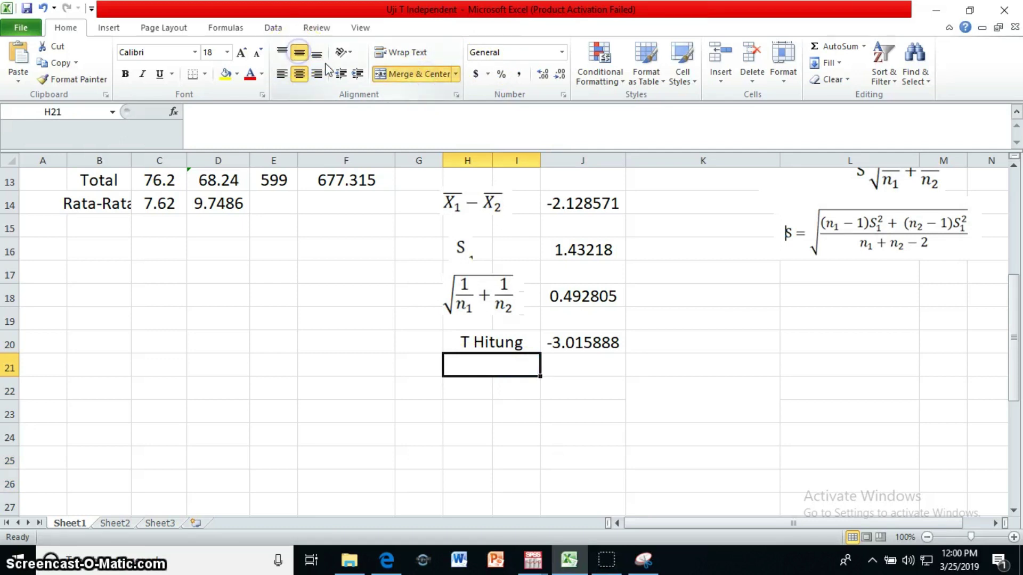
- Enter the label "T tabel 0.025, 15" in the merged cell H21
{"action": "type", "text": "T"}
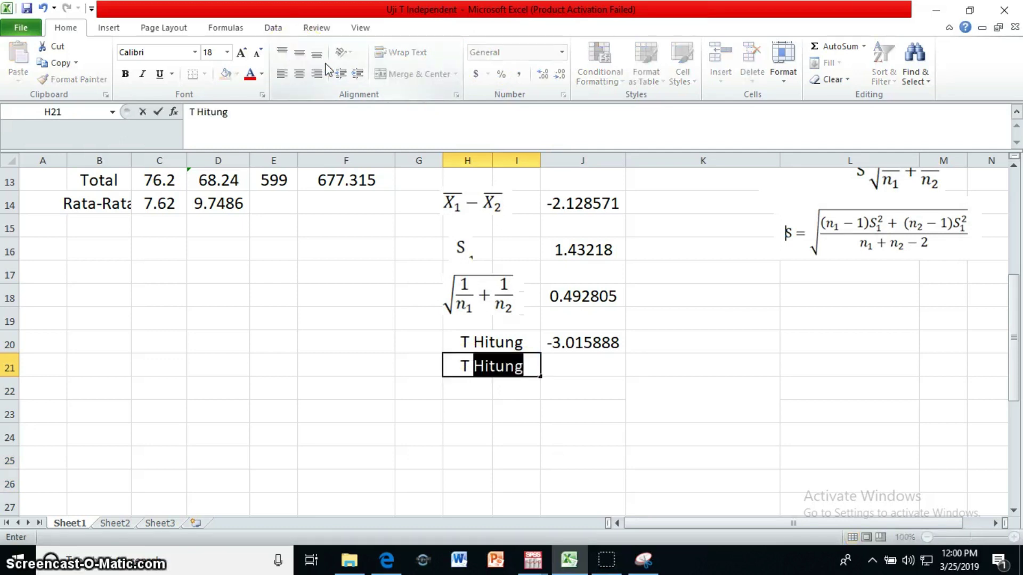
{"action": "type", "text": " tabel"}
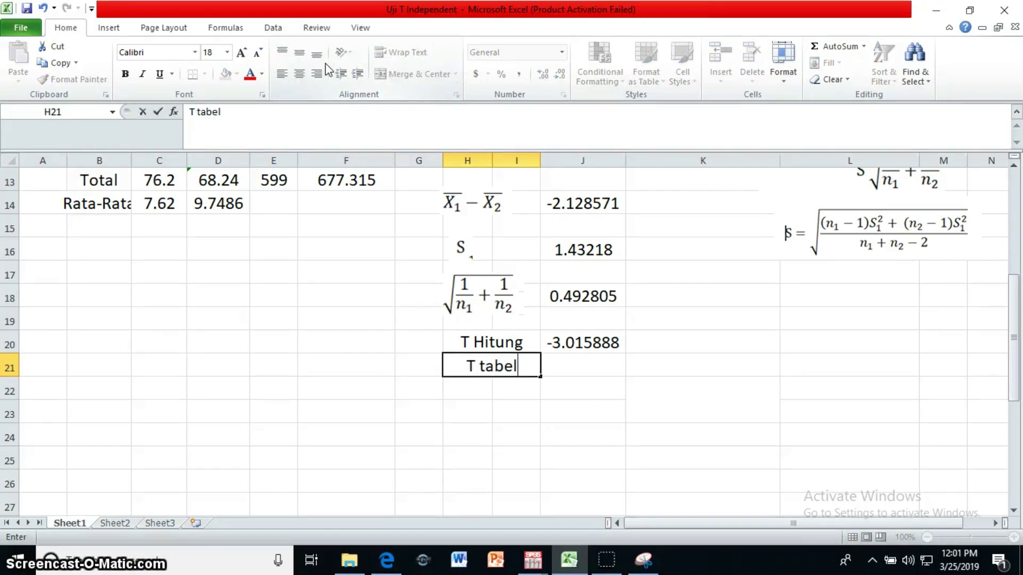
{"action": "type", "text": " 0.02"}
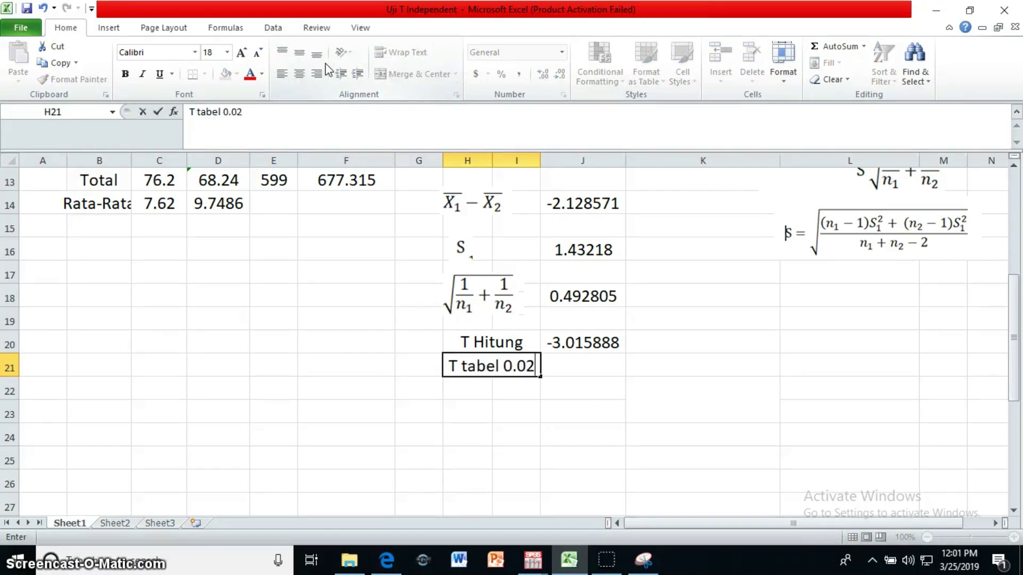
{"action": "type", "text": "5,"}
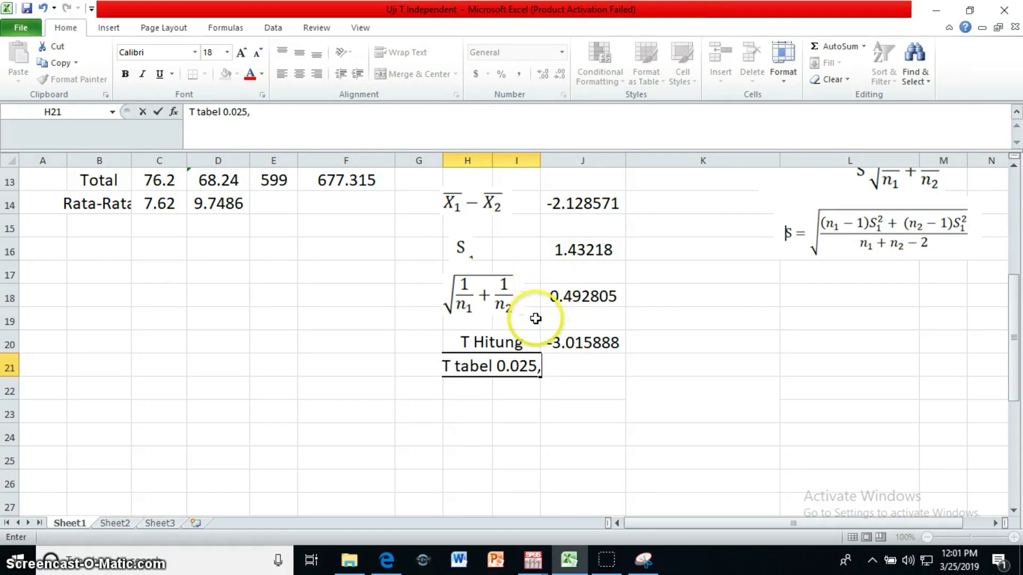
{"action": "type", "text": "15"}
{"action": "left_click", "coordinate": [593, 415]}
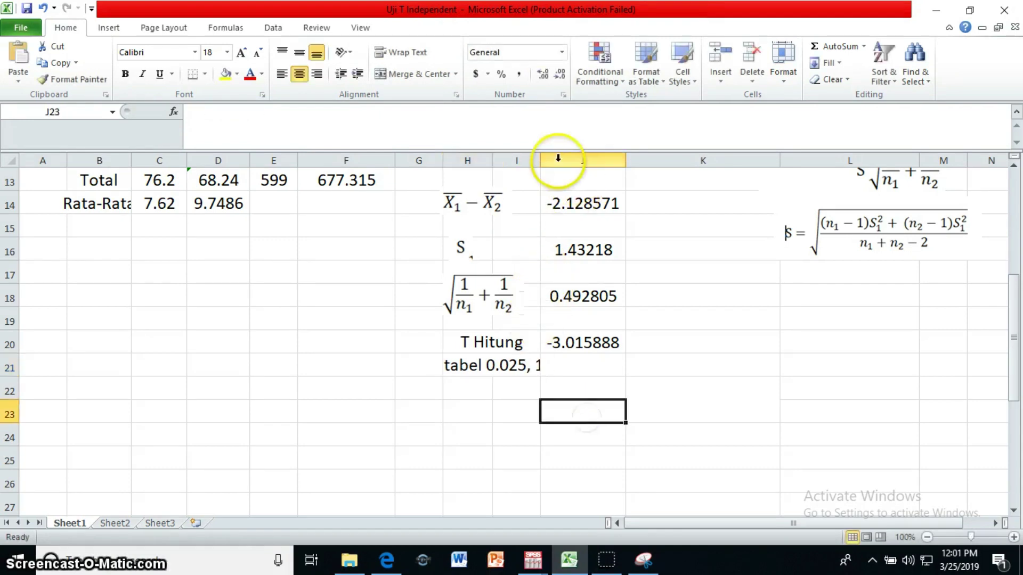
- Widen column I so the T tabel label in row 21 fits completely
{"action": "left_click_drag", "start_coordinate": [540, 160], "coordinate": [605, 160]}
{"action": "left_click", "coordinate": [566, 409]}
{"action": "left_click_drag", "start_coordinate": [489, 392], "coordinate": [515, 394]}
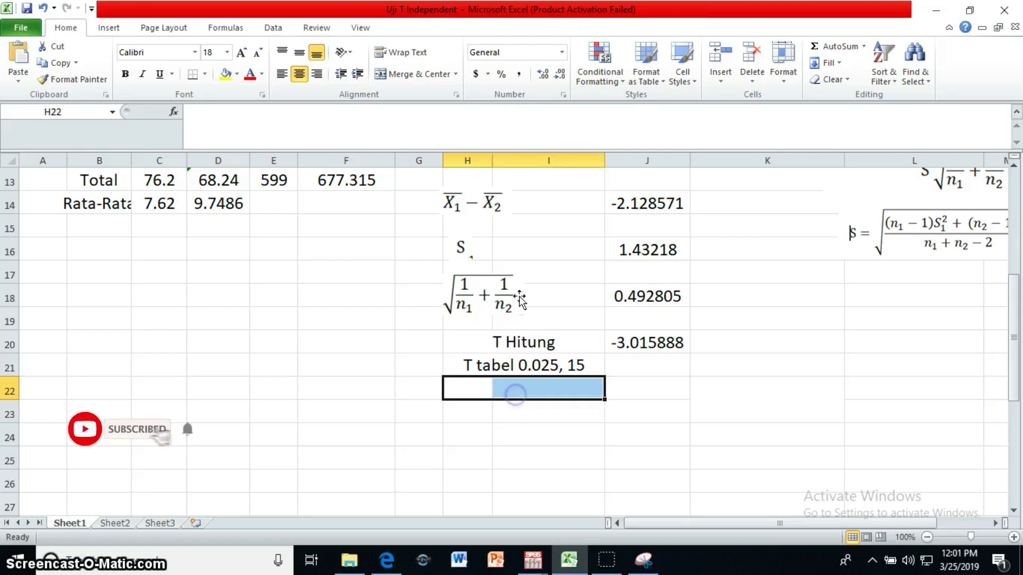
- Merge and center E21:F21 and enter the note "T 0.05/2, (n1+n2)-2" in it
{"action": "left_click_drag", "start_coordinate": [279, 368], "coordinate": [349, 370]}
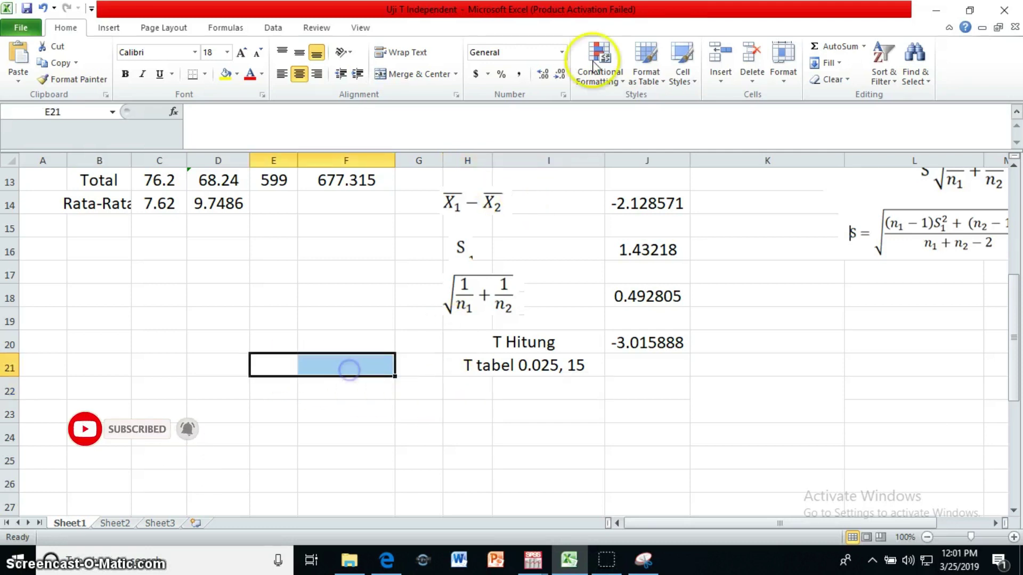
{"action": "left_click", "coordinate": [421, 74]}
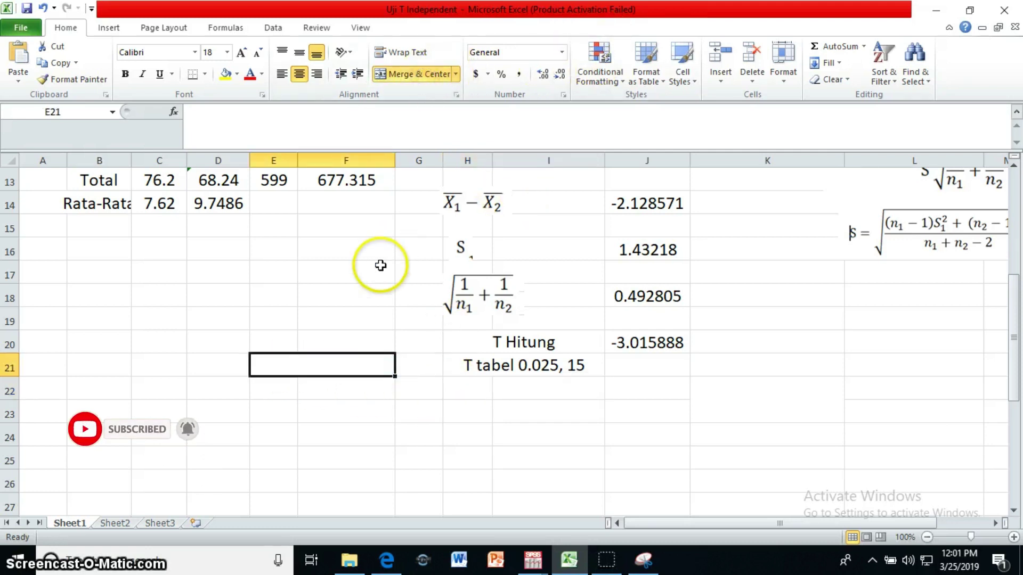
{"action": "type", "text": "T"}
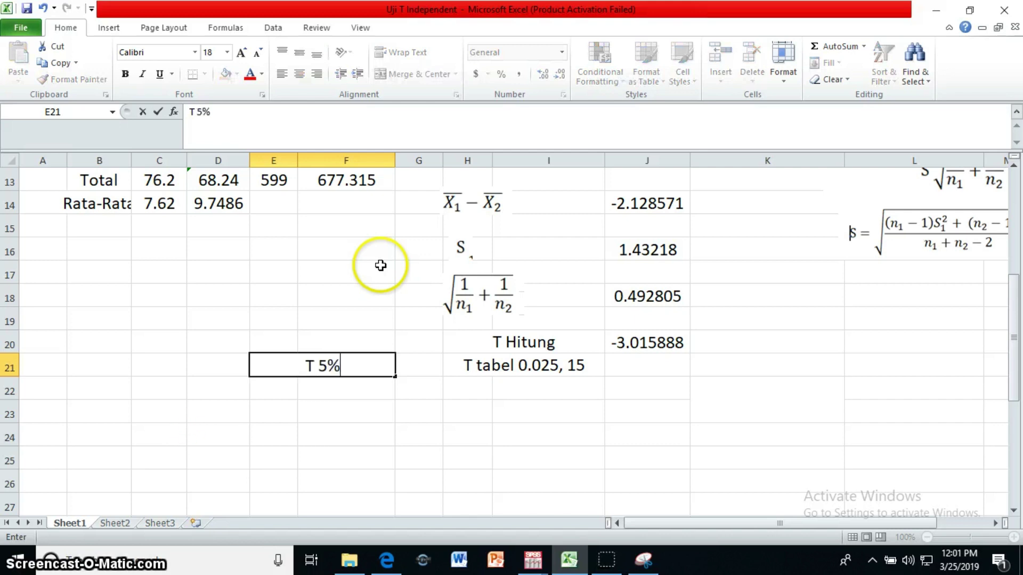
{"action": "type", "text": " 5%"}
{"action": "key", "text": "BackSpace"}
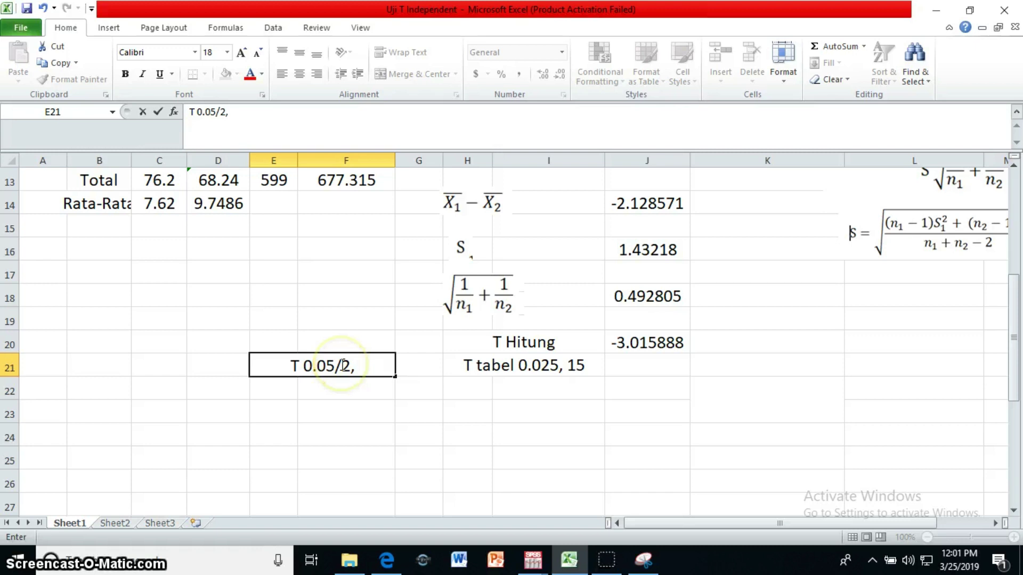
{"action": "type", "text": "1+n2)"}
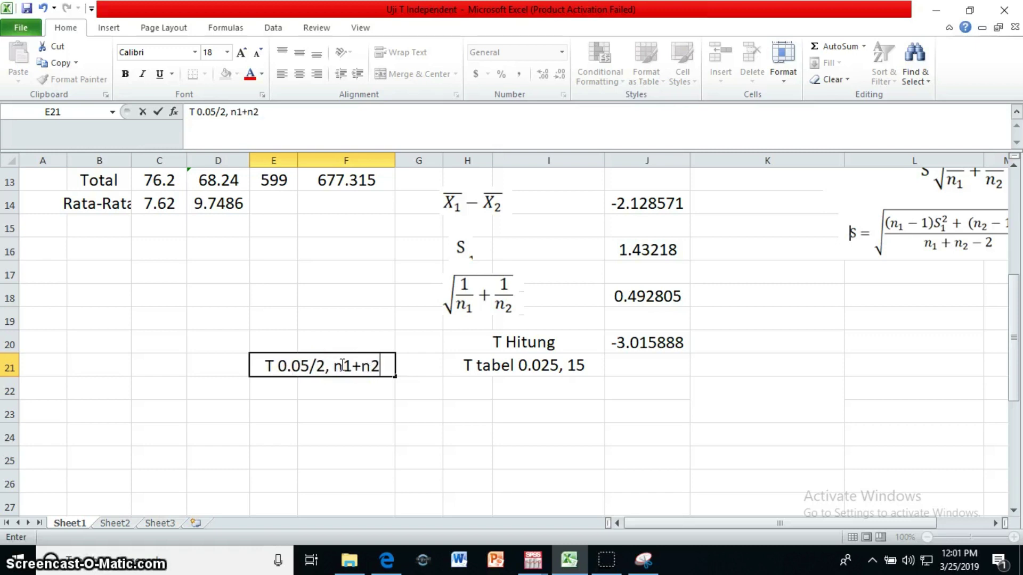
{"action": "left_click", "coordinate": [328, 366]}
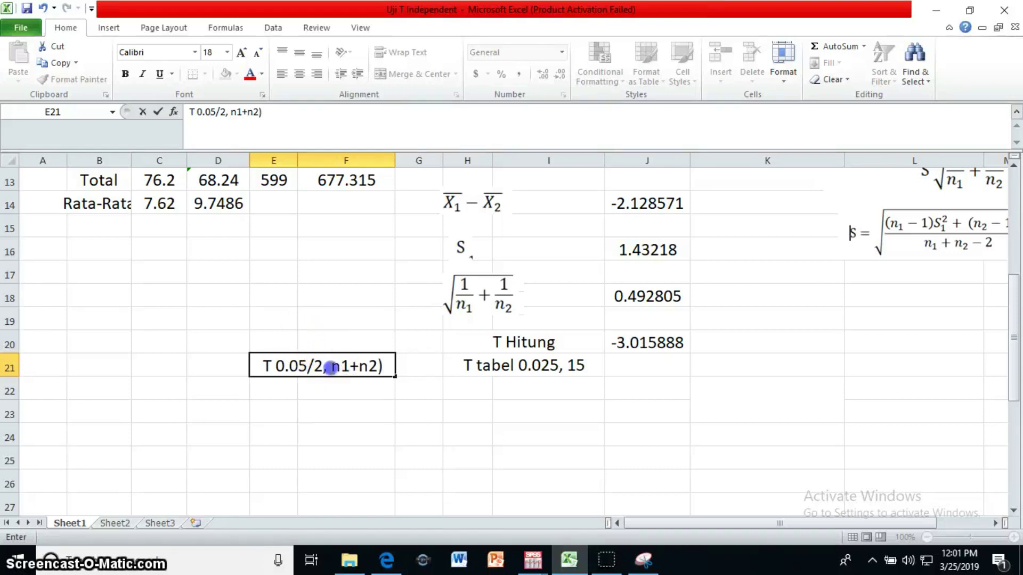
{"action": "type", "text": "("}
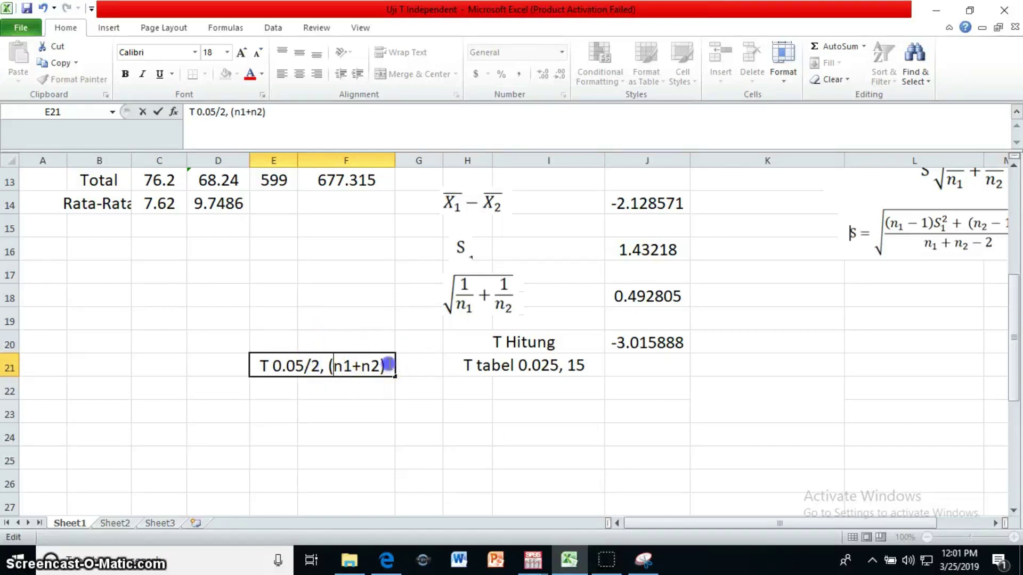
{"action": "type", "text": "-2"}
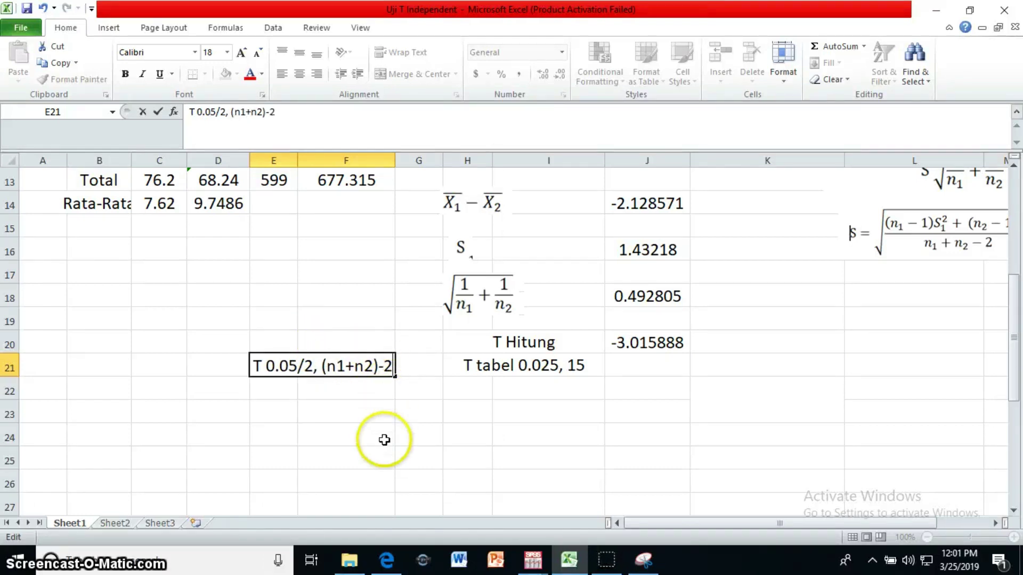
{"action": "left_click", "coordinate": [383, 439]}
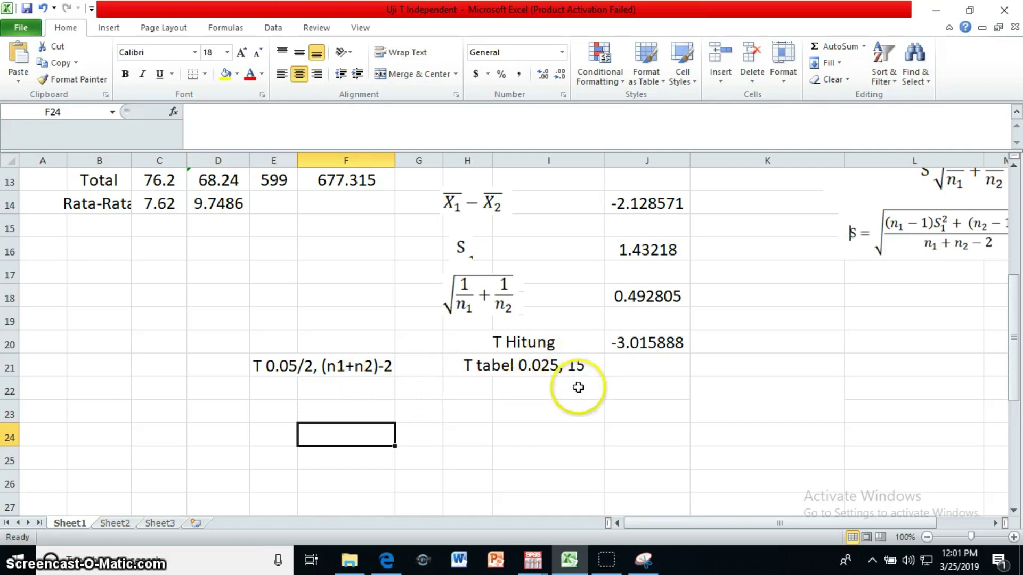
- Switch to File Explorer and open the PDF "Tabel T dan F" from the TABEL STATISTIK folder in Microsoft Edge
{"action": "left_click", "coordinate": [628, 367]}
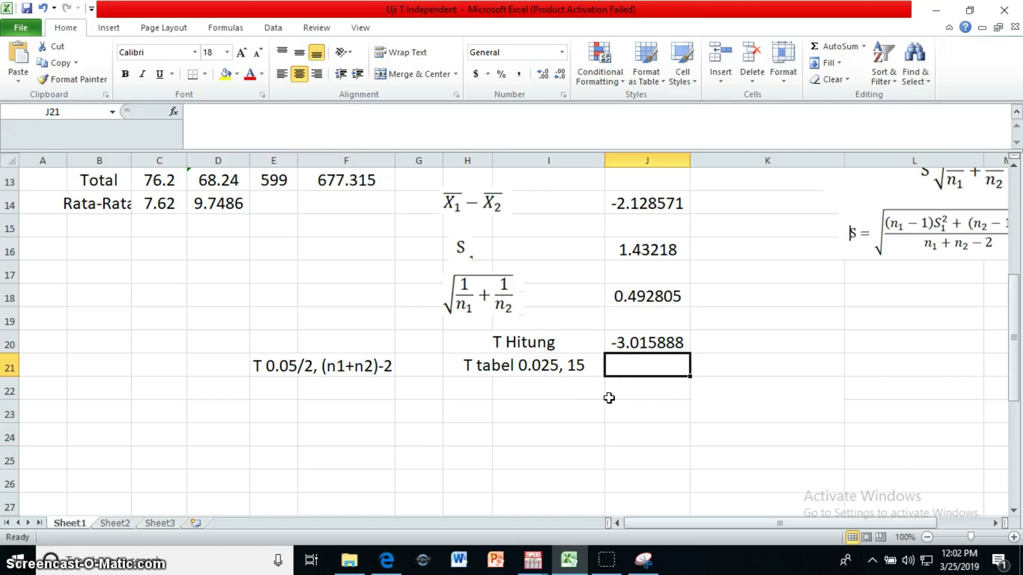
{"action": "left_click", "coordinate": [350, 560]}
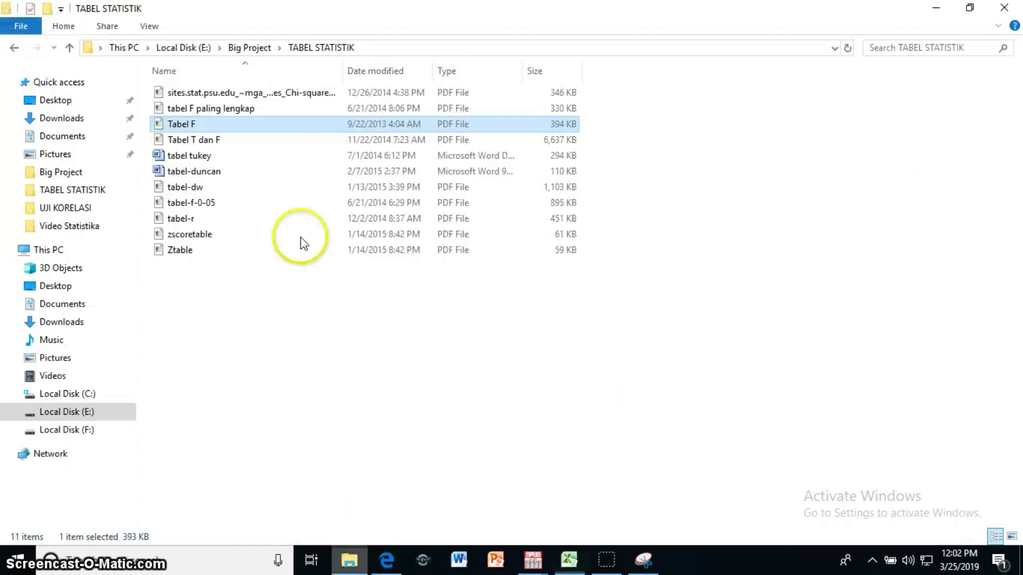
{"action": "left_click", "coordinate": [212, 141]}
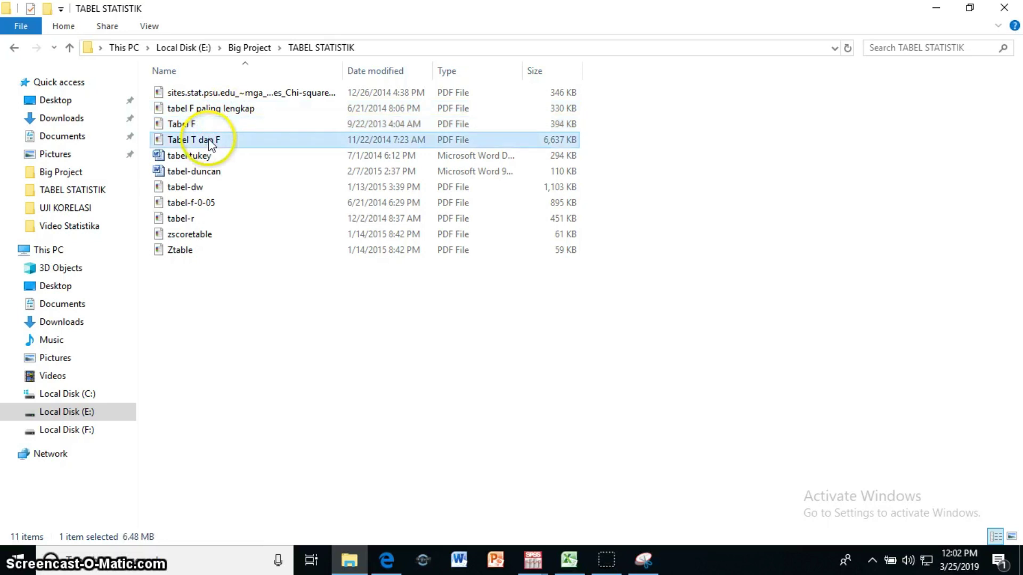
{"action": "right_click", "coordinate": [205, 142]}
{"action": "mouse_move", "coordinate": [177, 203]}
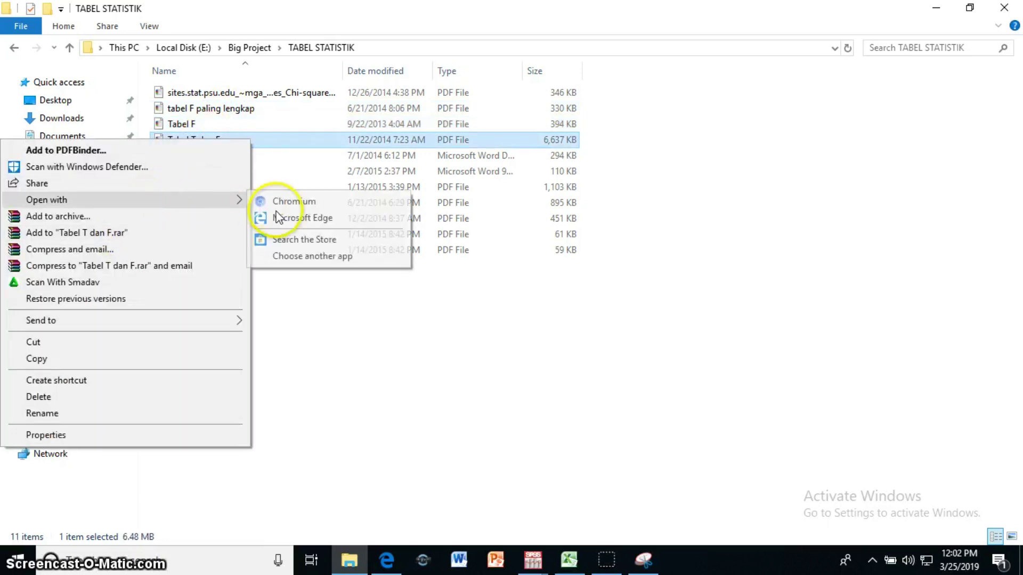
{"action": "left_click", "coordinate": [316, 222]}
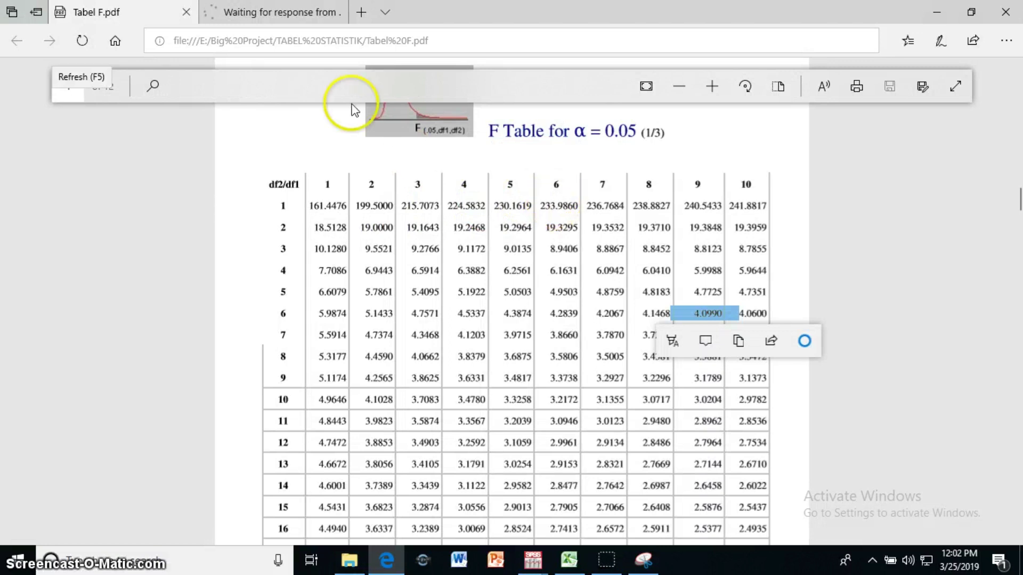
{"action": "left_click", "coordinate": [285, 12]}
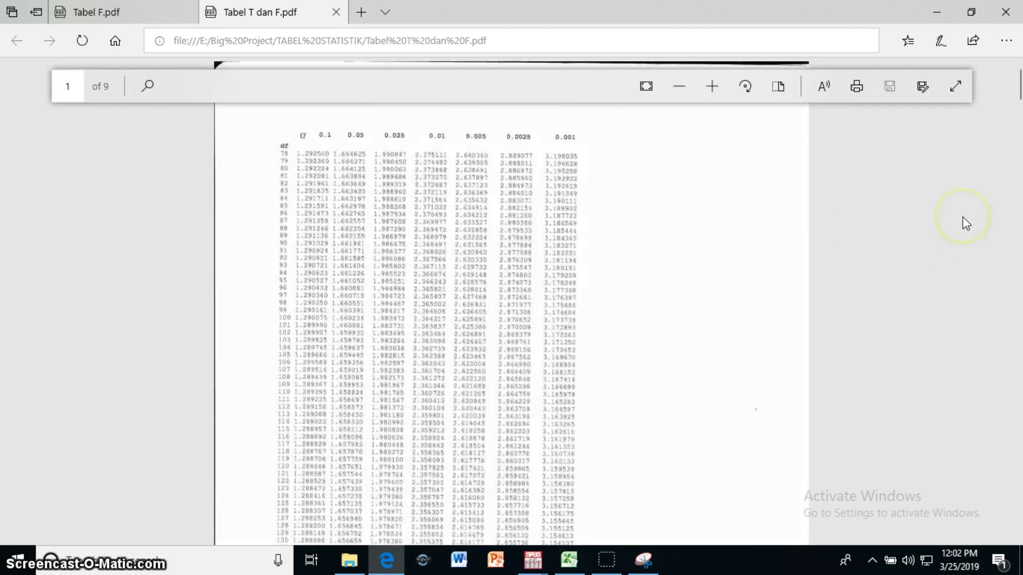
- Locate the start of the "Tabel Titik Kritis Distribusi t" table in the PDF and enlarge it for reading
{"action": "scroll", "coordinate": [966, 224], "scroll_direction": "down", "scroll_amount": 10}
{"action": "scroll", "coordinate": [1021, 298], "scroll_direction": "down", "scroll_amount": 5}
{"action": "scroll", "coordinate": [1020, 299], "scroll_direction": "down", "scroll_amount": 10}
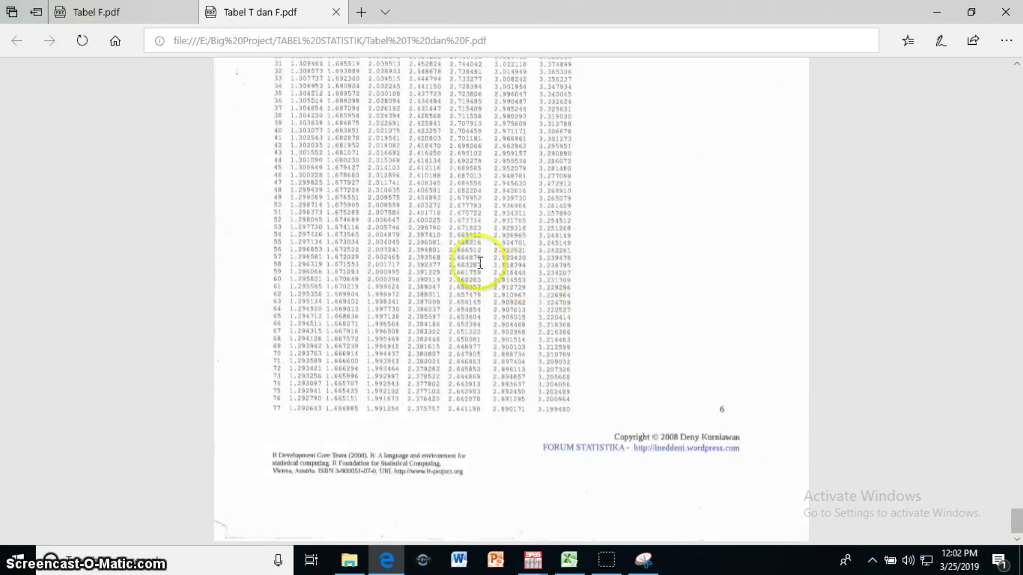
{"action": "scroll", "coordinate": [479, 262], "scroll_direction": "up", "scroll_amount": 2}
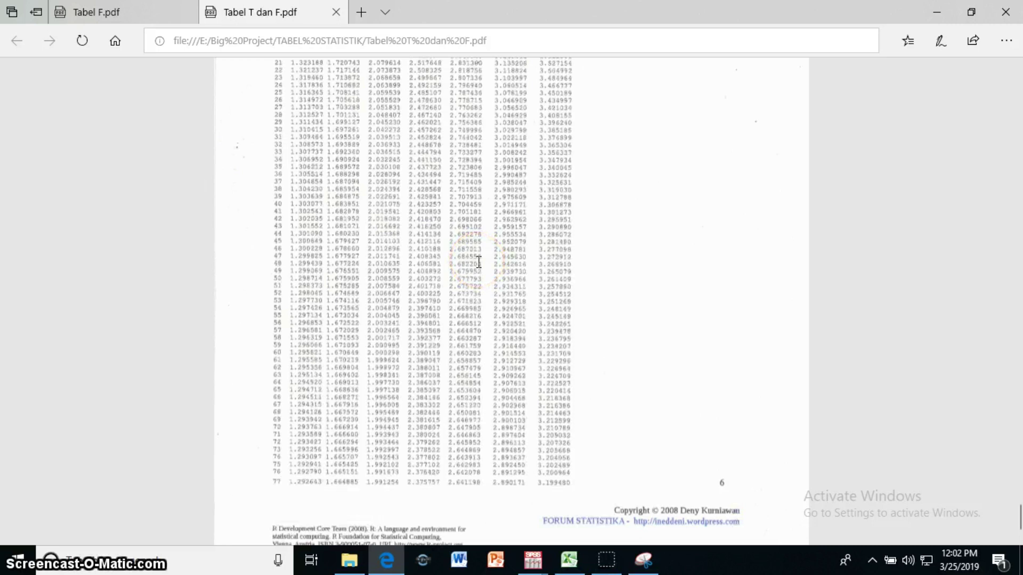
{"action": "scroll", "coordinate": [479, 262], "scroll_direction": "up", "scroll_amount": 5}
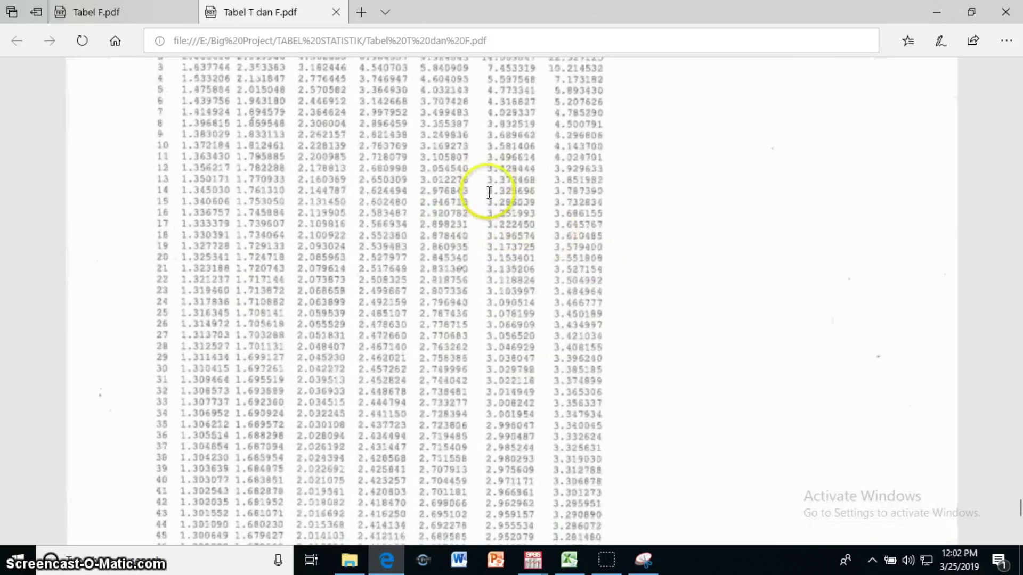
{"action": "scroll", "coordinate": [489, 192], "scroll_direction": "up", "scroll_amount": 5}
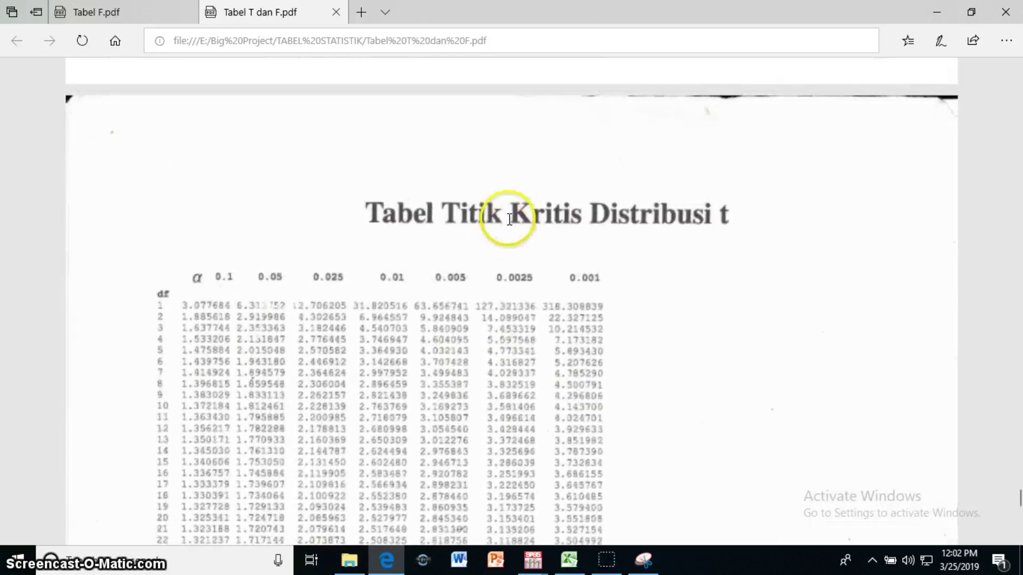
- Check the T tabel parameters in the worksheet and find the critical t value for alpha 0.025 and df 15 in the PDF table
{"action": "left_click", "coordinate": [569, 560]}
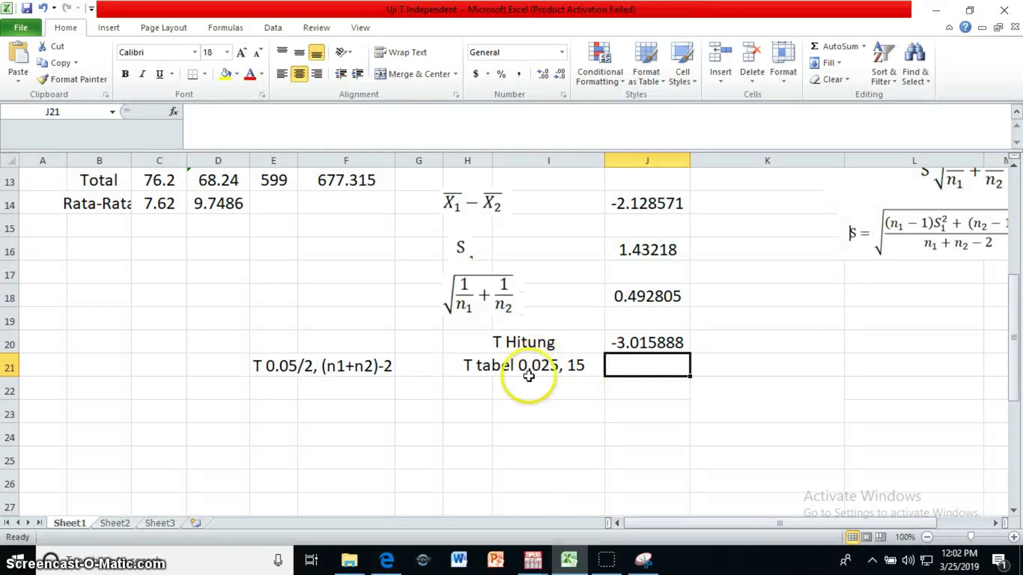
{"action": "left_click", "coordinate": [568, 562]}
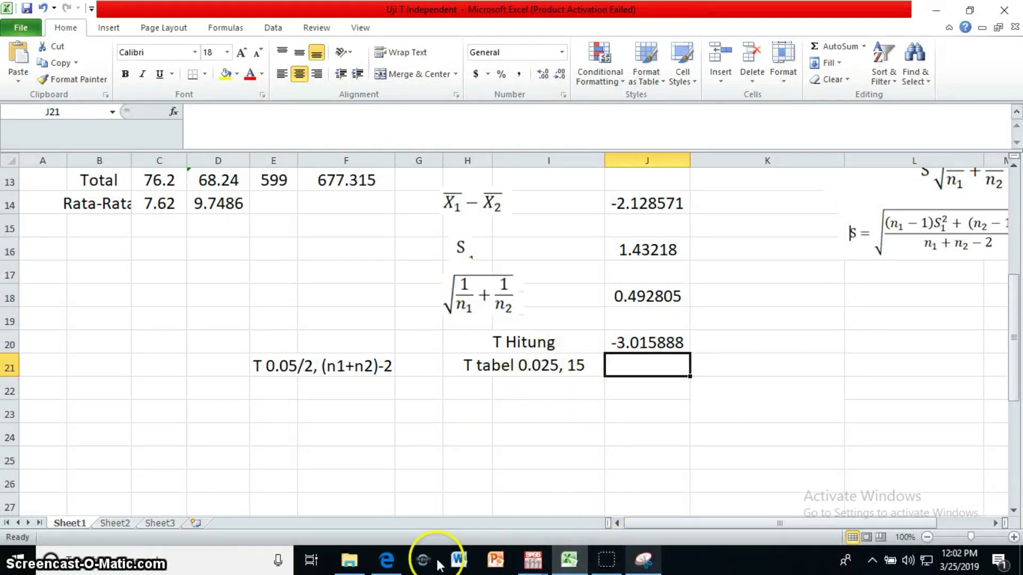
{"action": "left_click", "coordinate": [387, 560]}
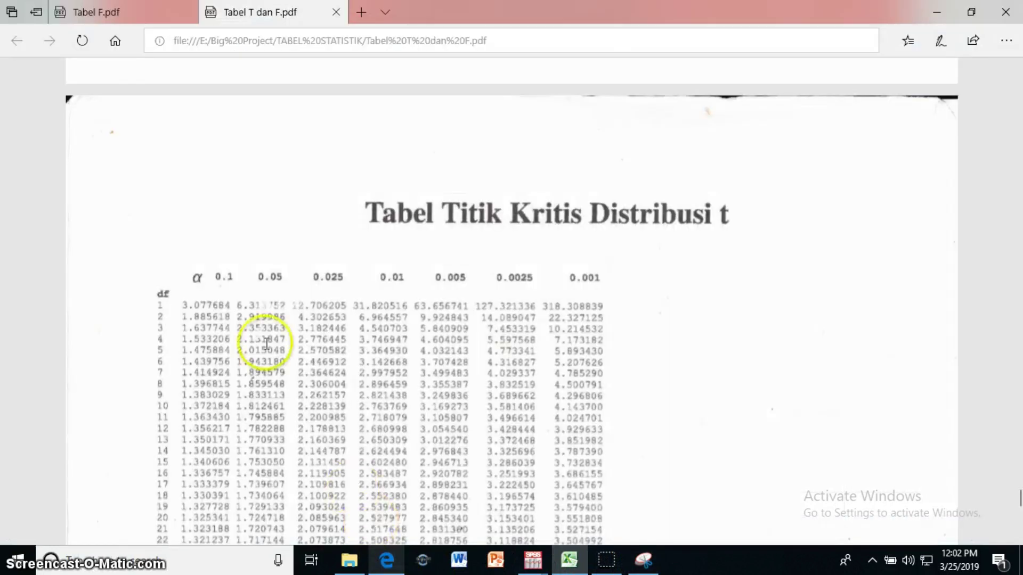
{"action": "double_click", "coordinate": [330, 277]}
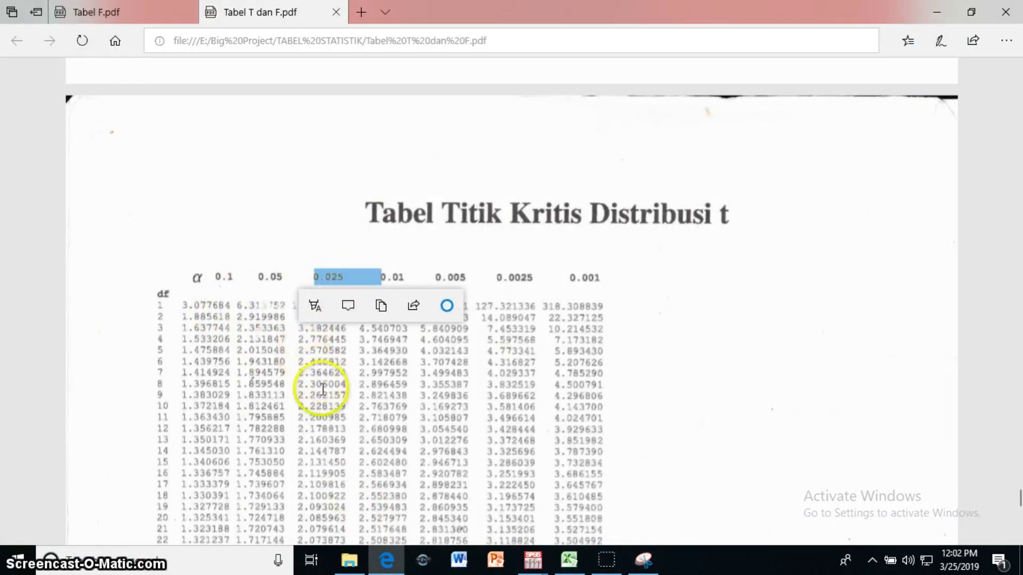
{"action": "double_click", "coordinate": [325, 461]}
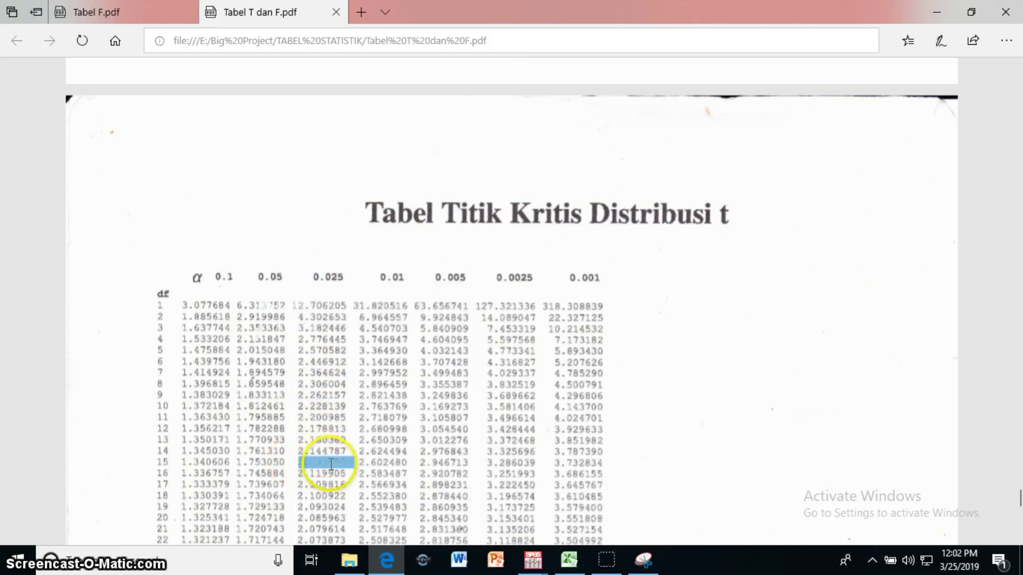
{"action": "left_click", "coordinate": [328, 465]}
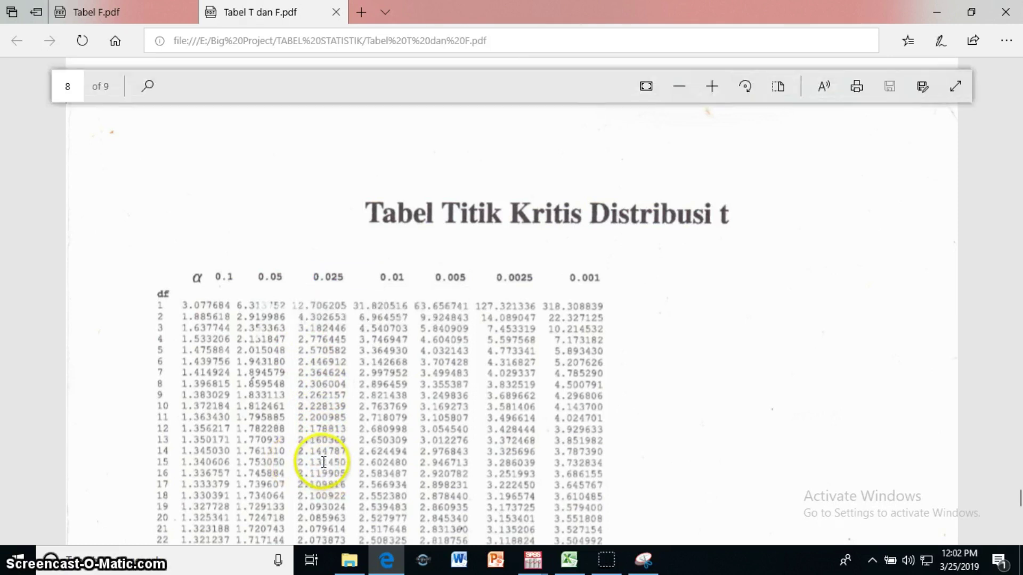
- Return to Excel and enter 2.13 in J21 as the T tabel value
{"action": "left_click", "coordinate": [568, 559]}
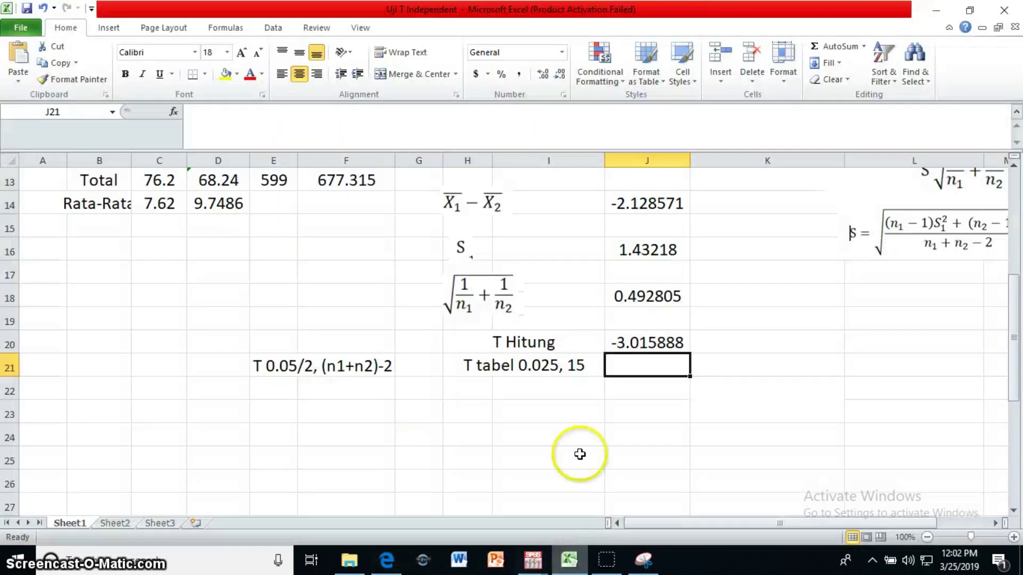
{"action": "type", "text": "2.13"}
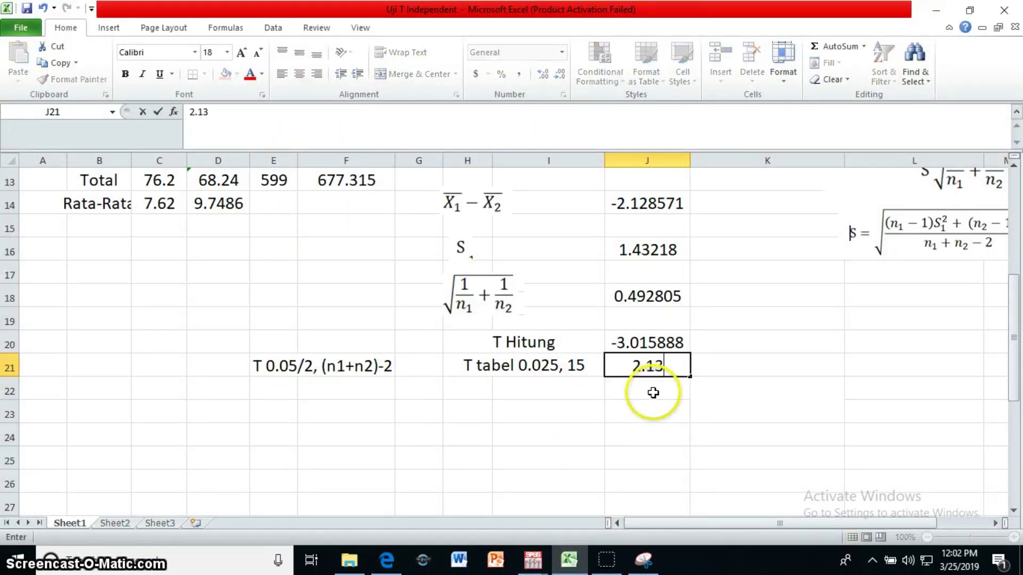
{"action": "left_click", "coordinate": [661, 413]}
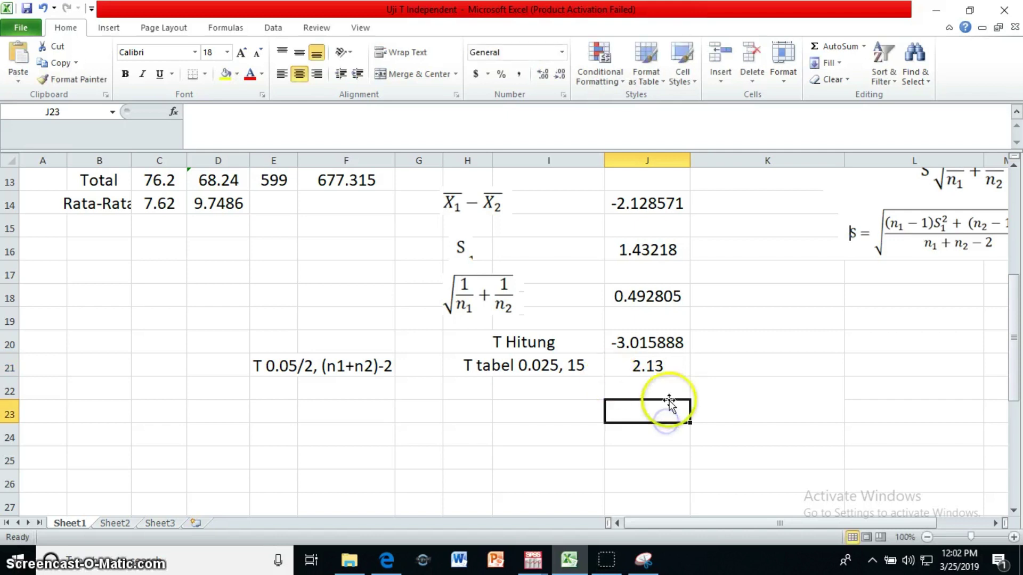
{"action": "left_click", "coordinate": [518, 395]}
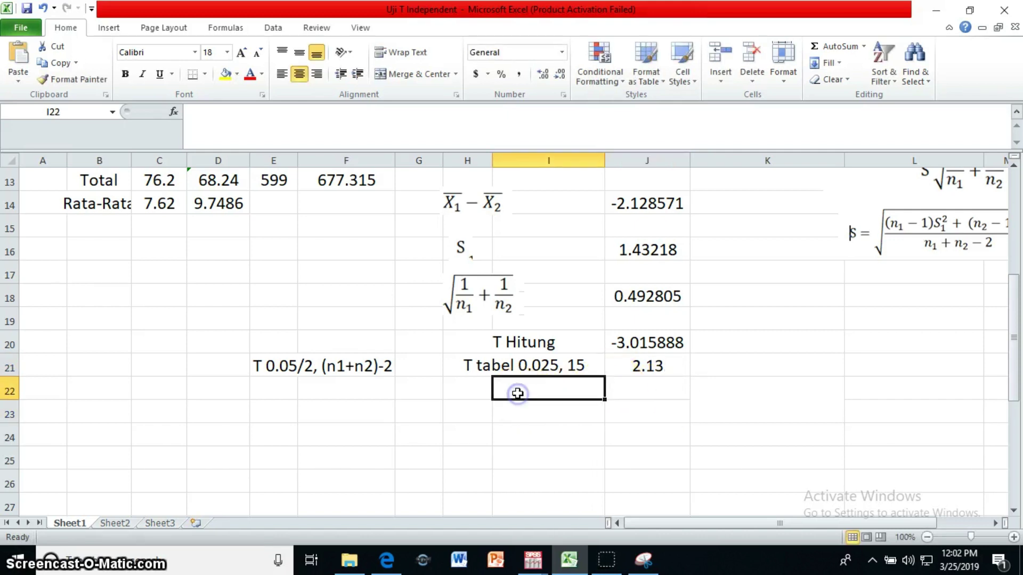
{"action": "type", "text": "T hi"}
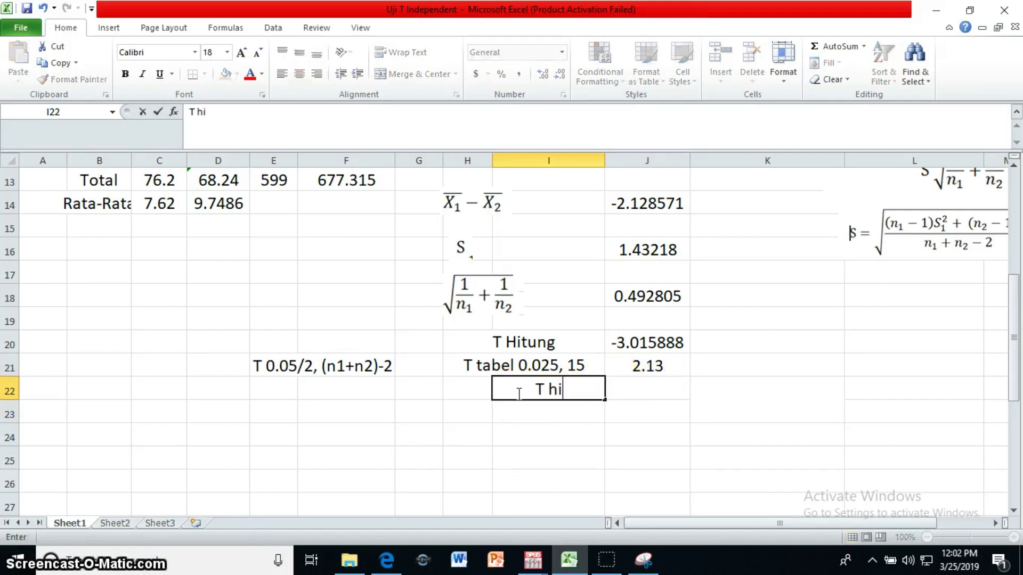
{"action": "type", "text": " h"}
{"action": "key", "text": "BackSpace"}
{"action": "left_click", "coordinate": [631, 380]}
{"action": "left_click", "coordinate": [641, 369]}
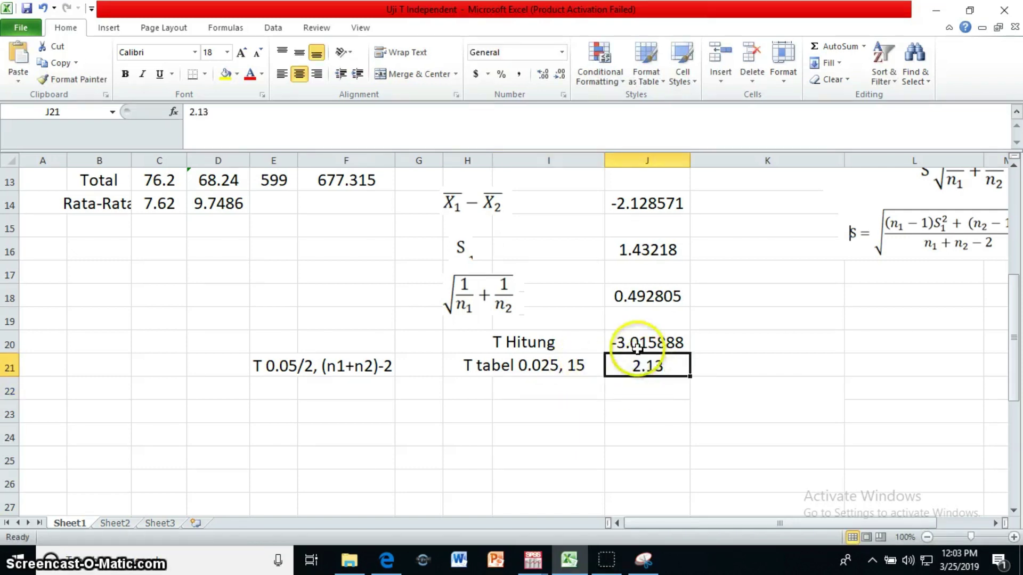
{"action": "key", "text": "Up"}
{"action": "left_click", "coordinate": [649, 369]}
{"action": "key", "text": "Up"}
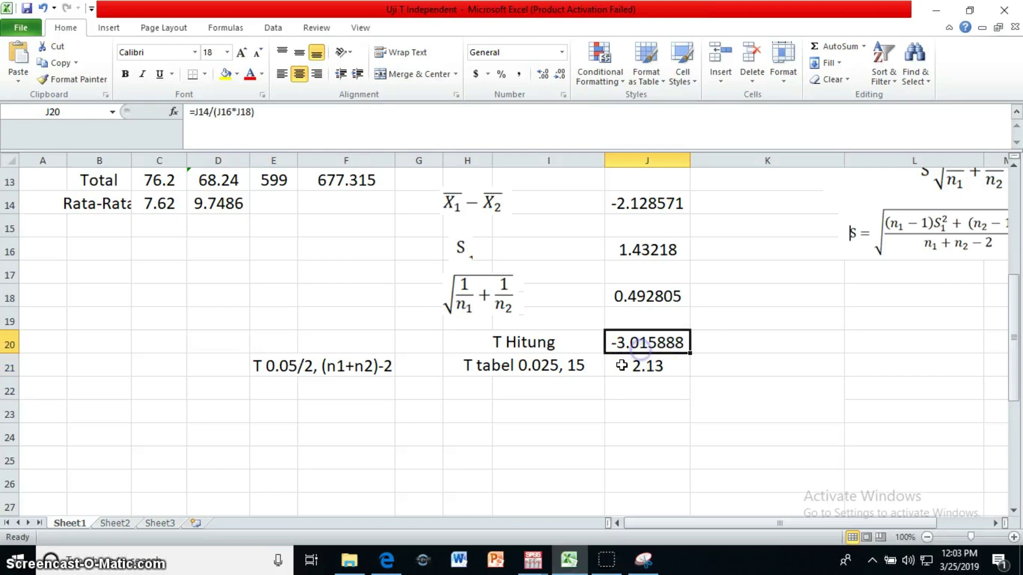
- Enter the rounded absolute T Hitung value 3.01 in K20
{"action": "left_click", "coordinate": [709, 349]}
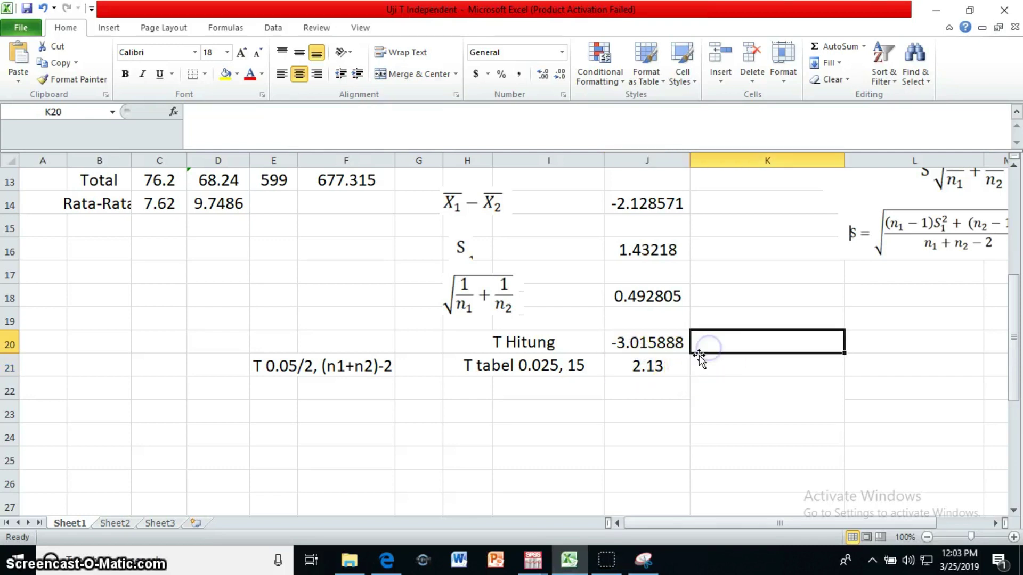
{"action": "type", "text": "3.01"}
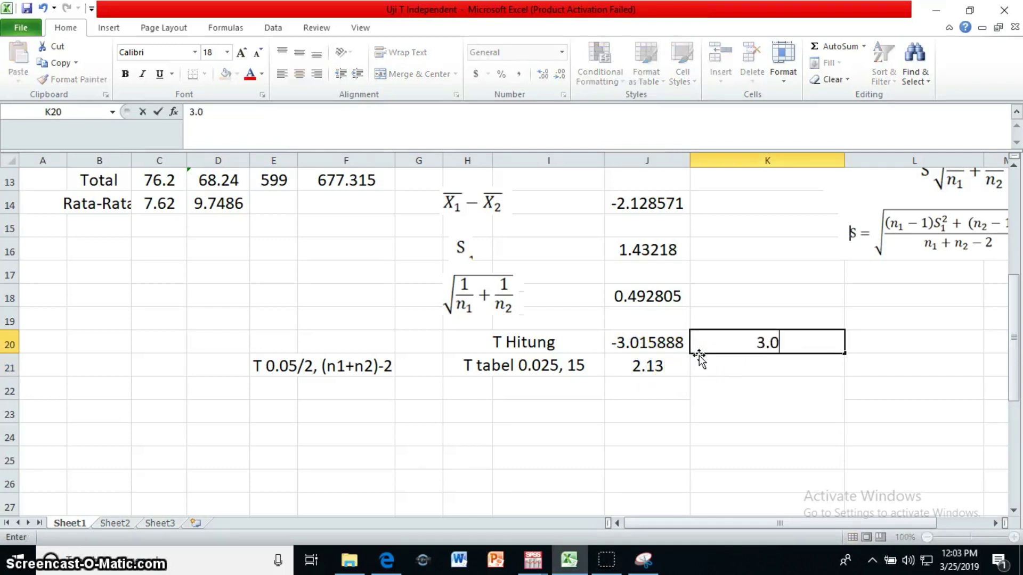
{"action": "left_click", "coordinate": [696, 383]}
- Enter in I22 the conclusion "3.01>2.13 atau T hit> T tabel sehingga kesimpulannya terdapat perbedaan antara variabel X1 dengan Variabel X2"
{"action": "left_click", "coordinate": [525, 393]}
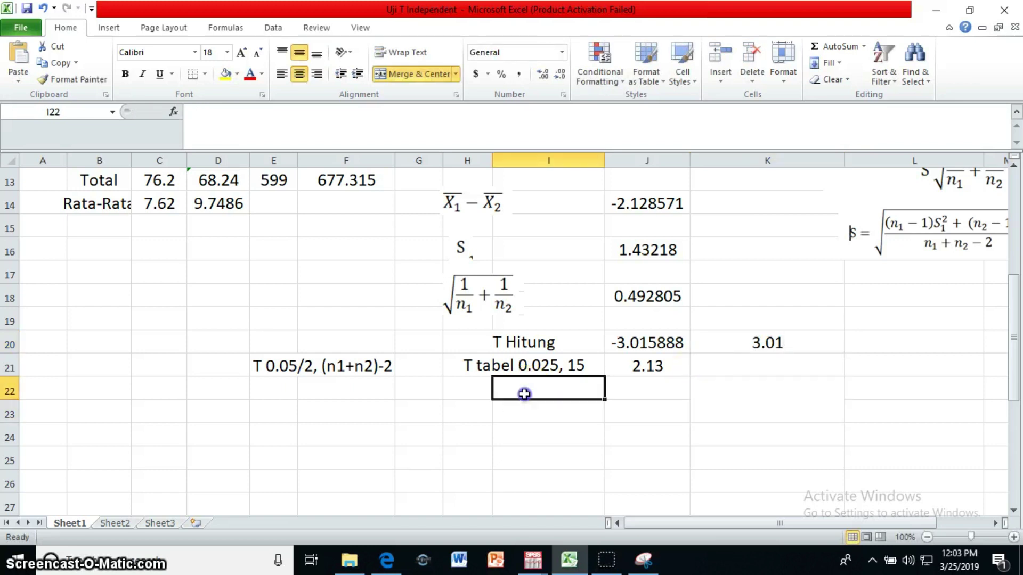
{"action": "type", "text": "3.01>2.13 at"}
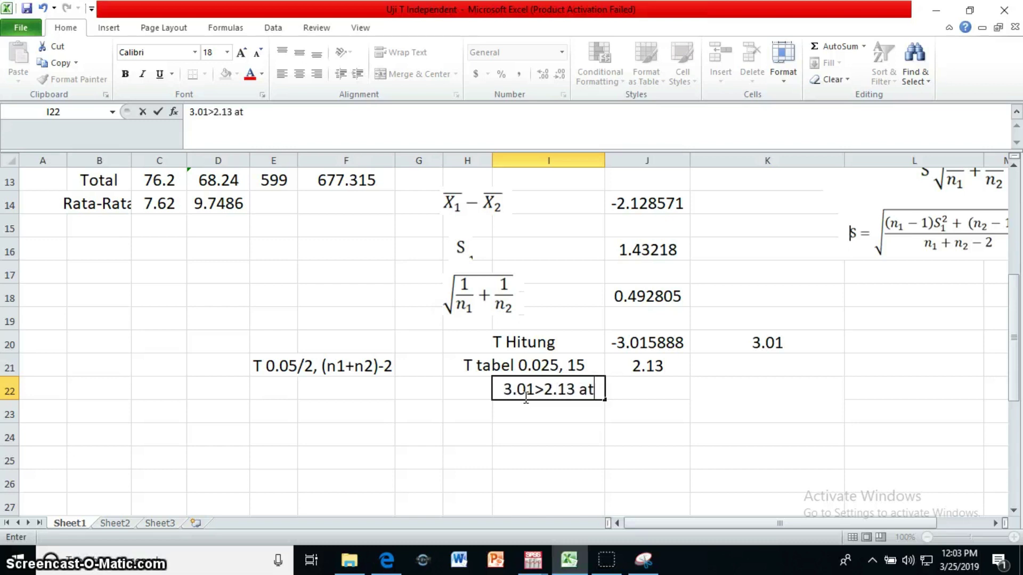
{"action": "type", "text": "au T hit> T"}
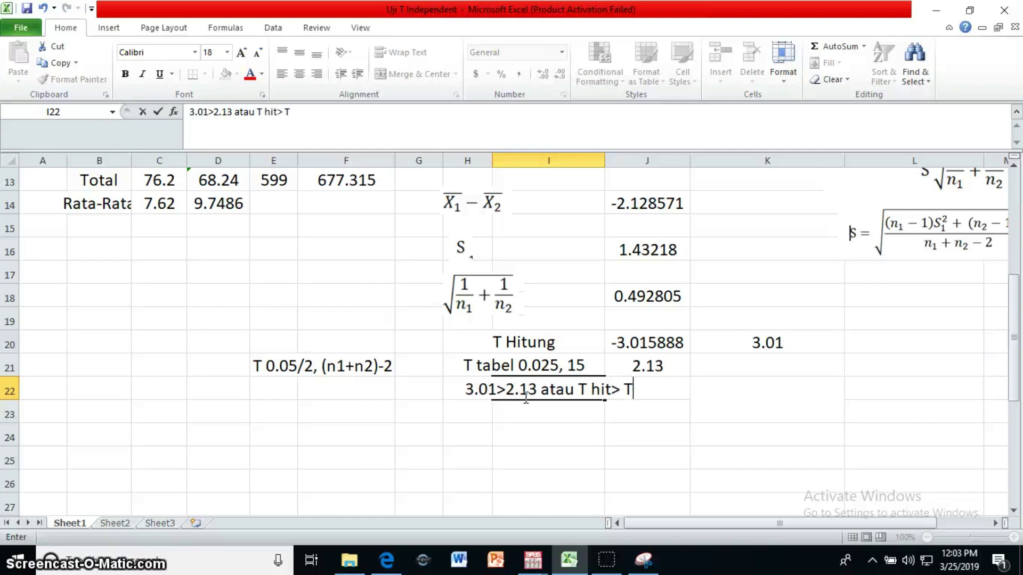
{"action": "type", "text": " tabel seh"}
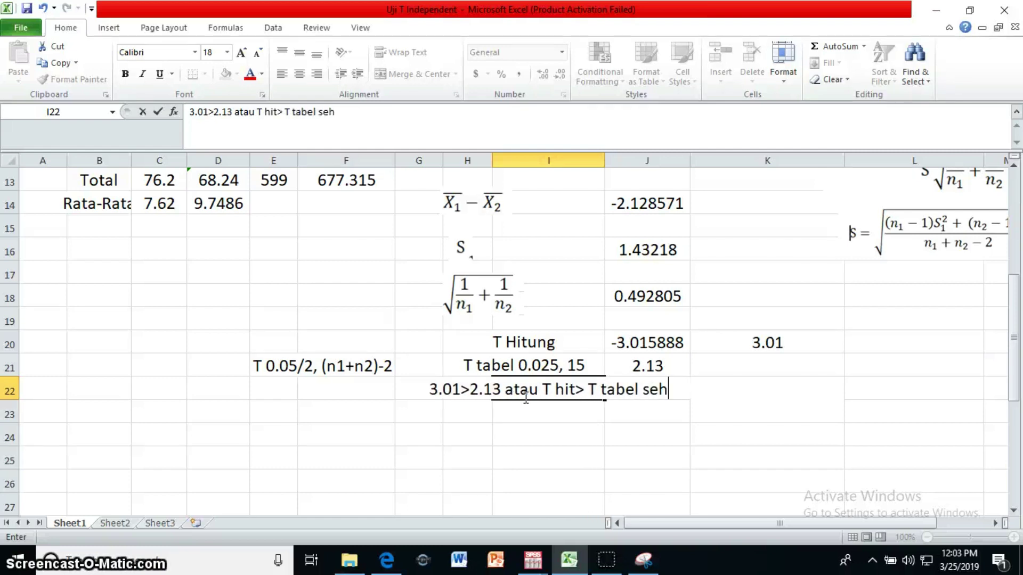
{"action": "type", "text": "ingga kes"}
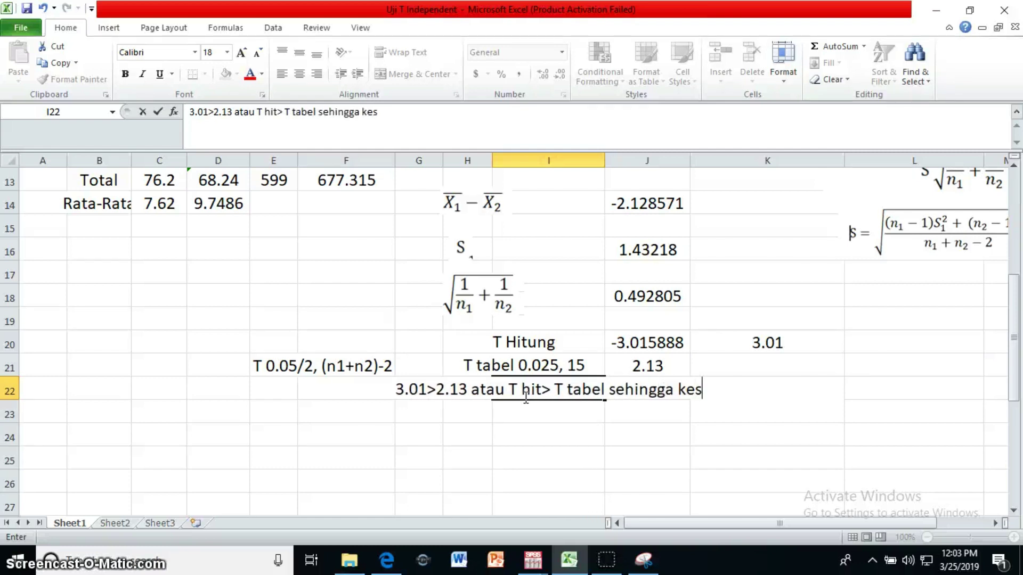
{"action": "type", "text": "impulanny"}
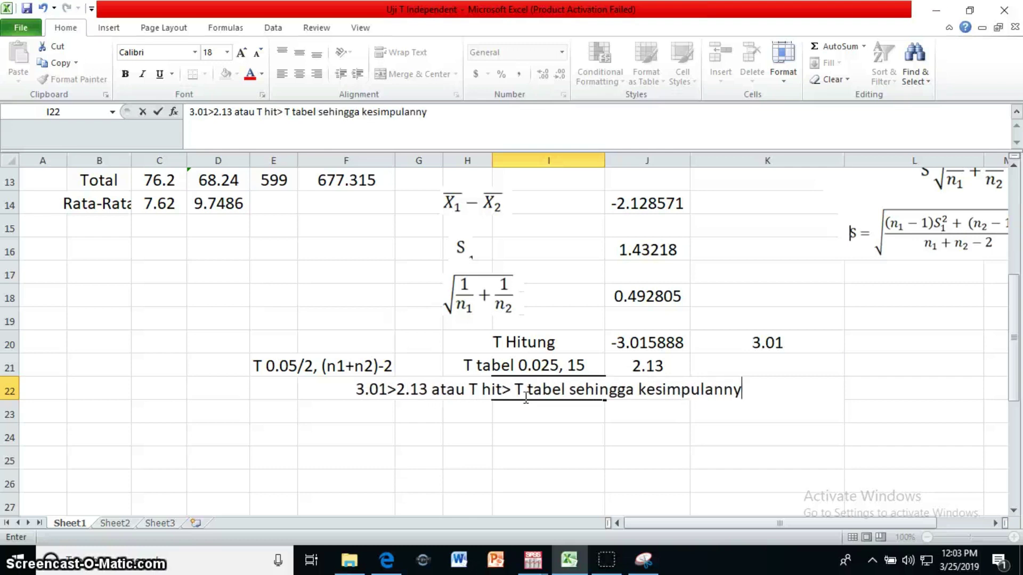
{"action": "type", "text": "a terdapat p"}
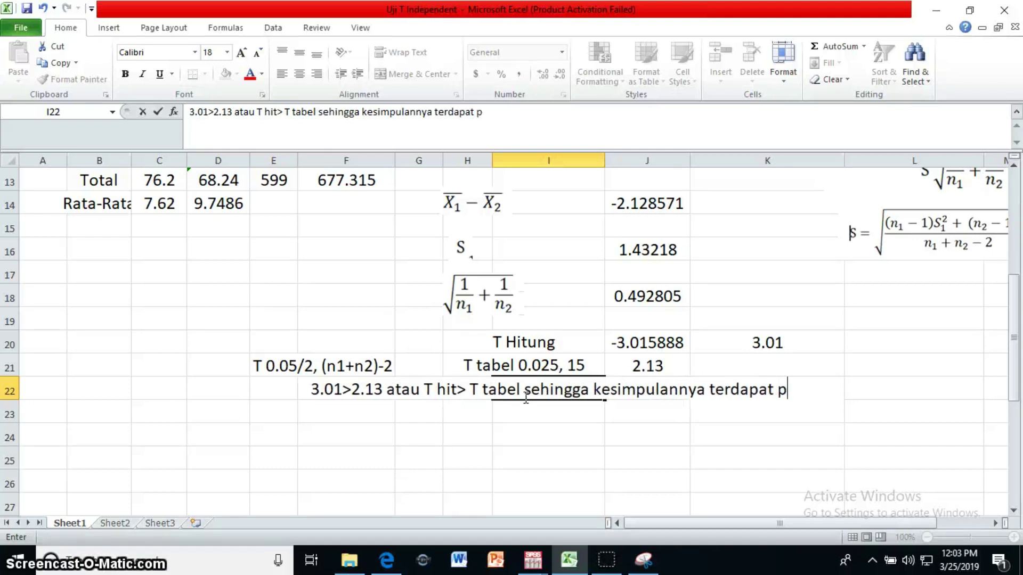
{"action": "type", "text": "erbedaan an"}
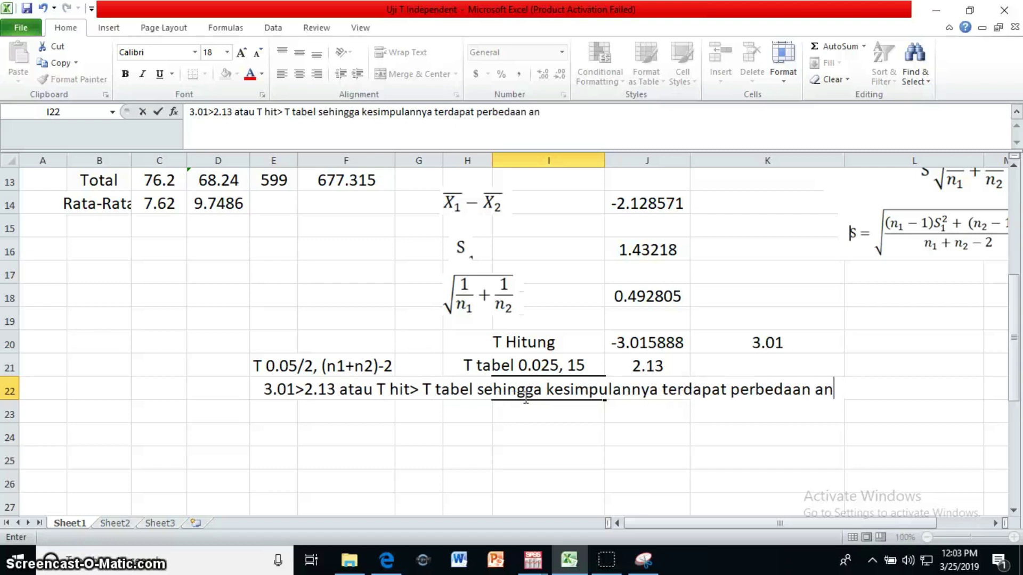
{"action": "type", "text": "tara variab"}
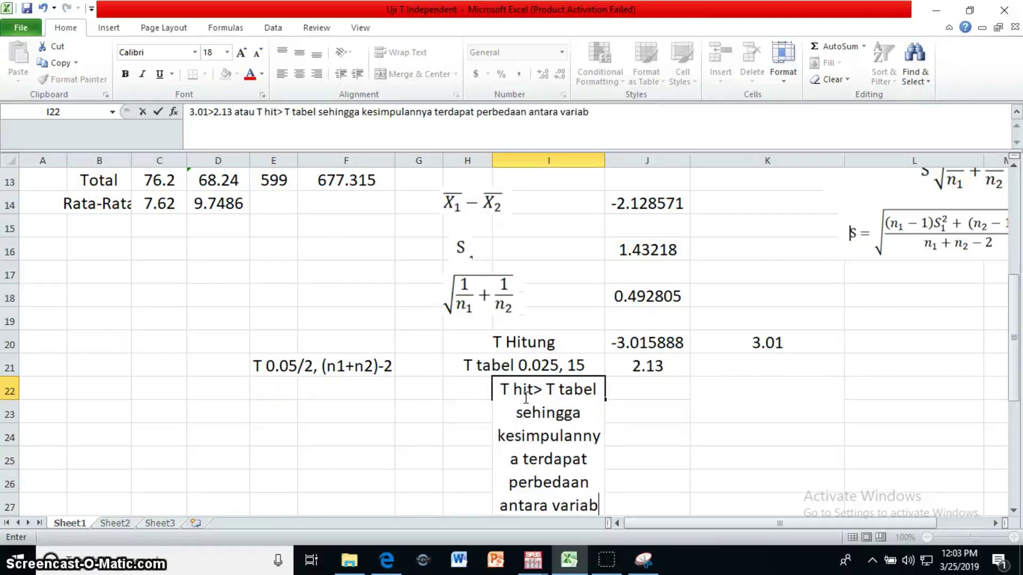
{"action": "type", "text": "el X1 dengan"}
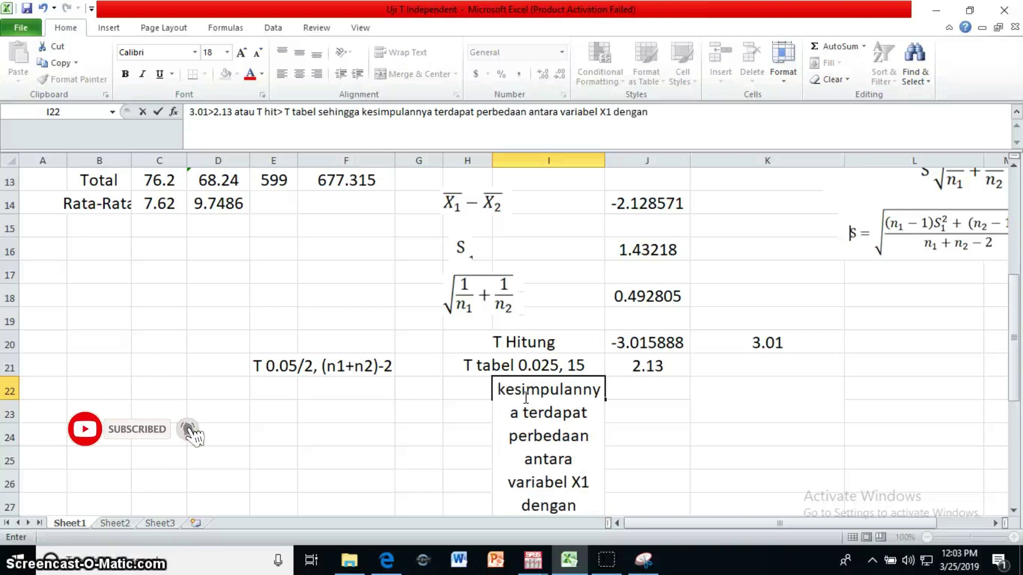
{"action": "type", "text": " Variabel "}
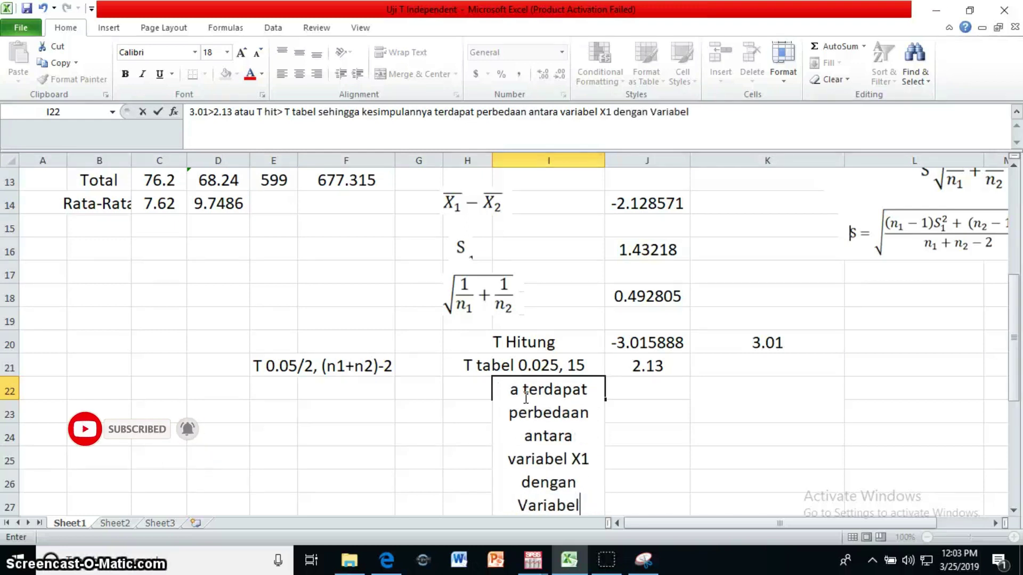
{"action": "type", "text": "X2"}
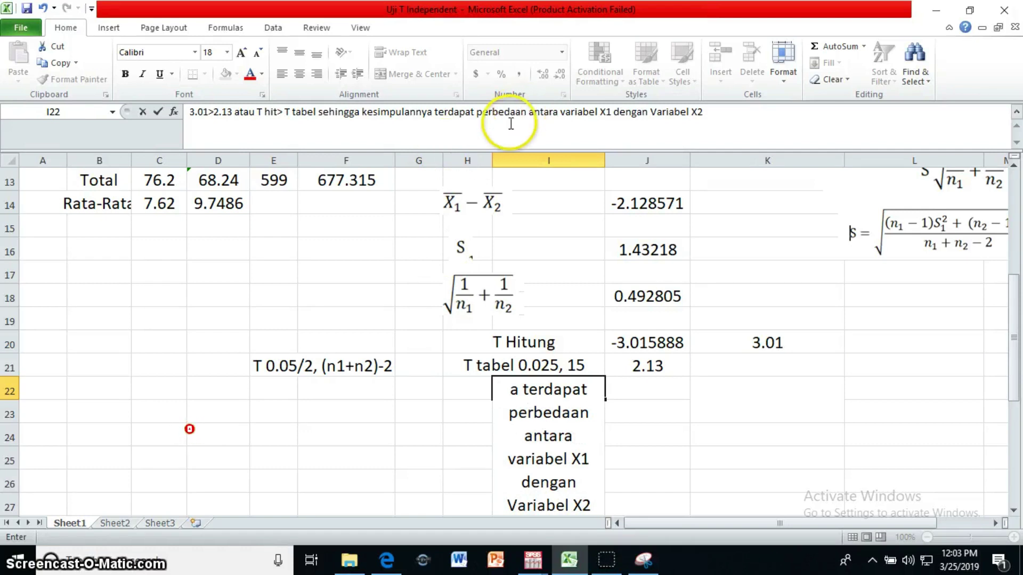
{"action": "left_click", "coordinate": [778, 478]}
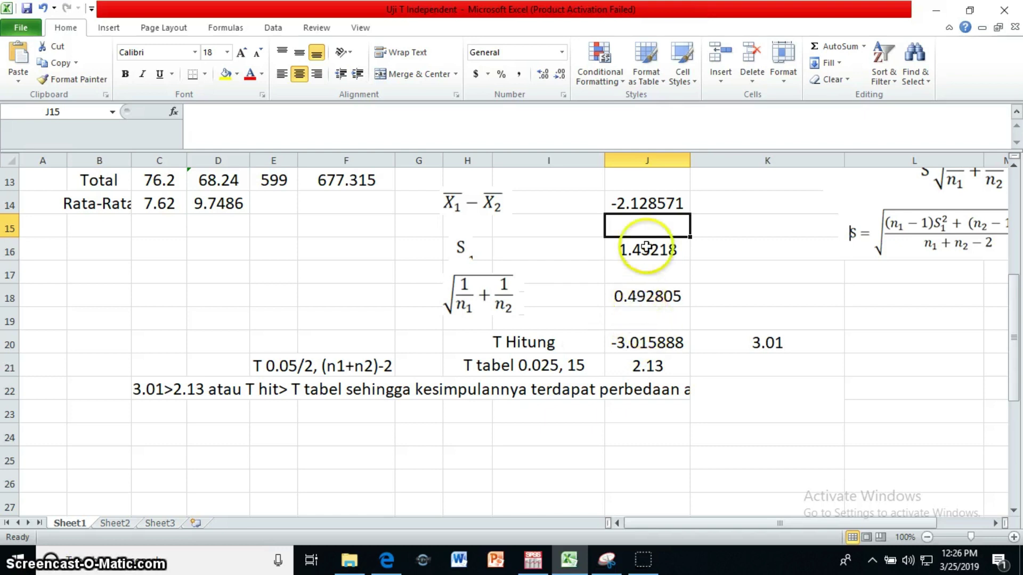
- Bring up the SPSS Data Editor and restore the Excel window to a smaller size beside it, showing the X1 and X2 data table
{"action": "left_click", "coordinate": [533, 561]}
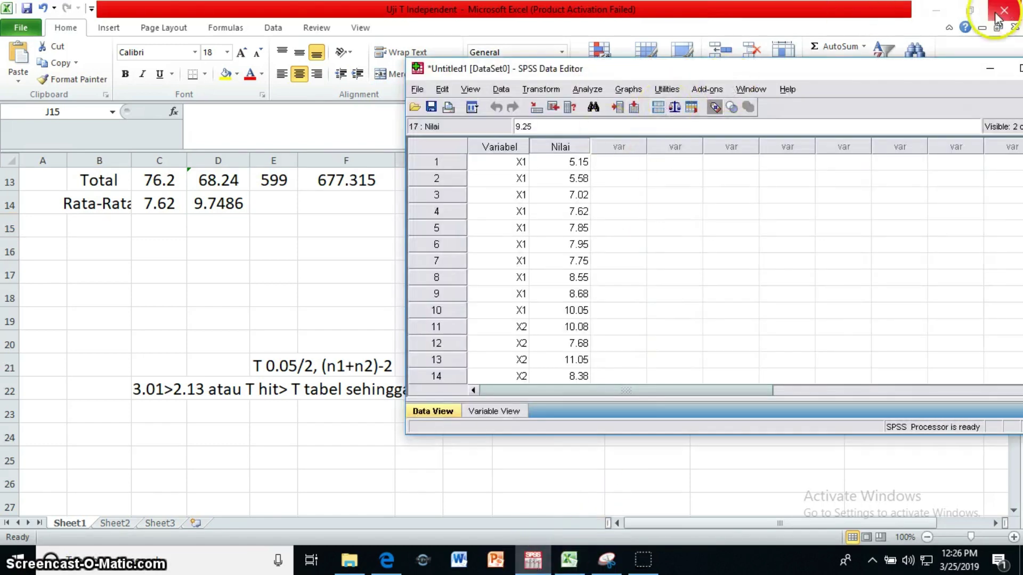
{"action": "double_click", "coordinate": [911, 10]}
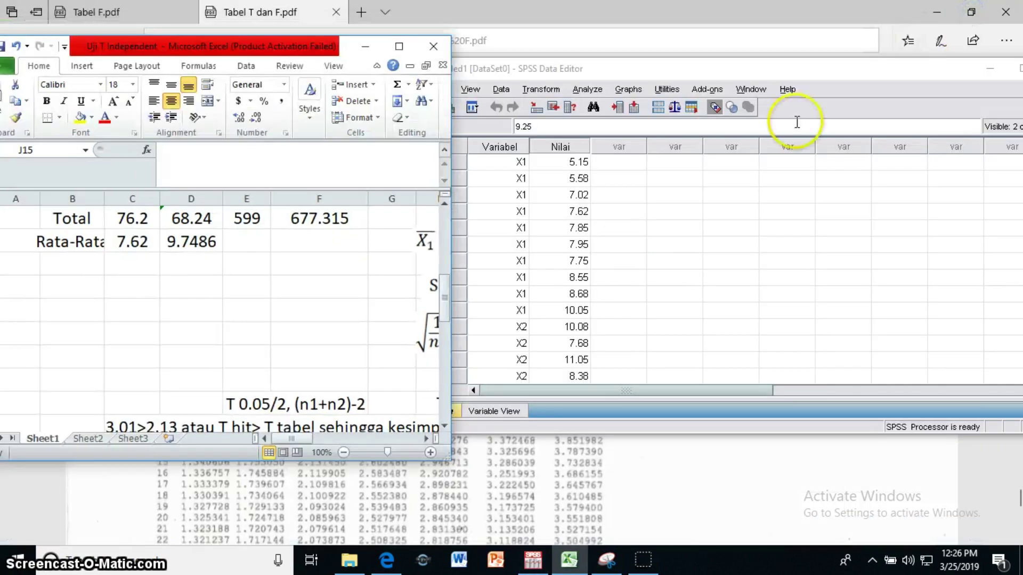
{"action": "left_click", "coordinate": [320, 279]}
{"action": "scroll", "coordinate": [308, 277], "scroll_direction": "up", "scroll_amount": 5}
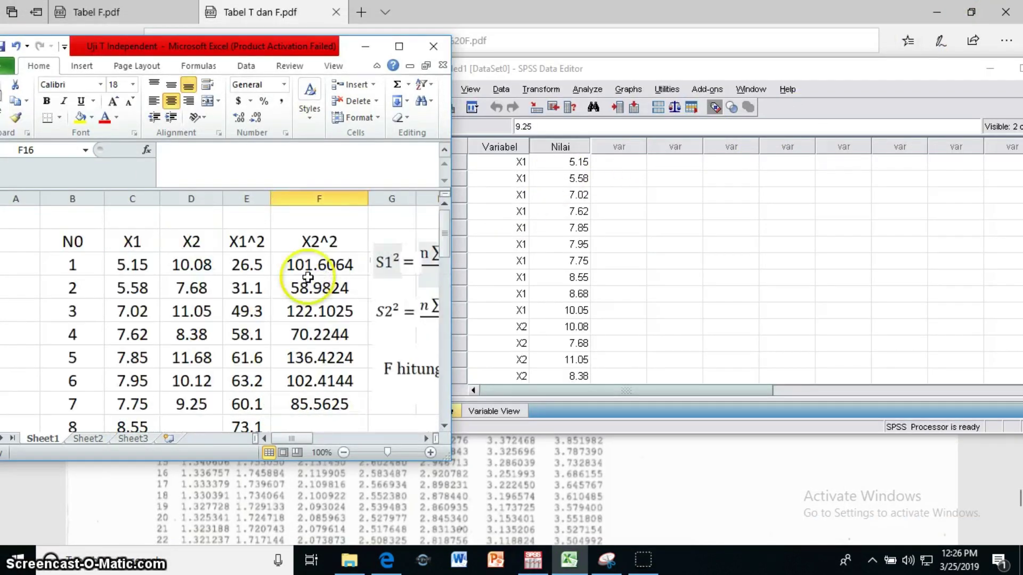
- Review the Variabel and Nilai entries in the SPSS Data Editor against the X1 and X2 columns in Excel
{"action": "left_click", "coordinate": [586, 210]}
{"action": "left_click", "coordinate": [513, 161]}
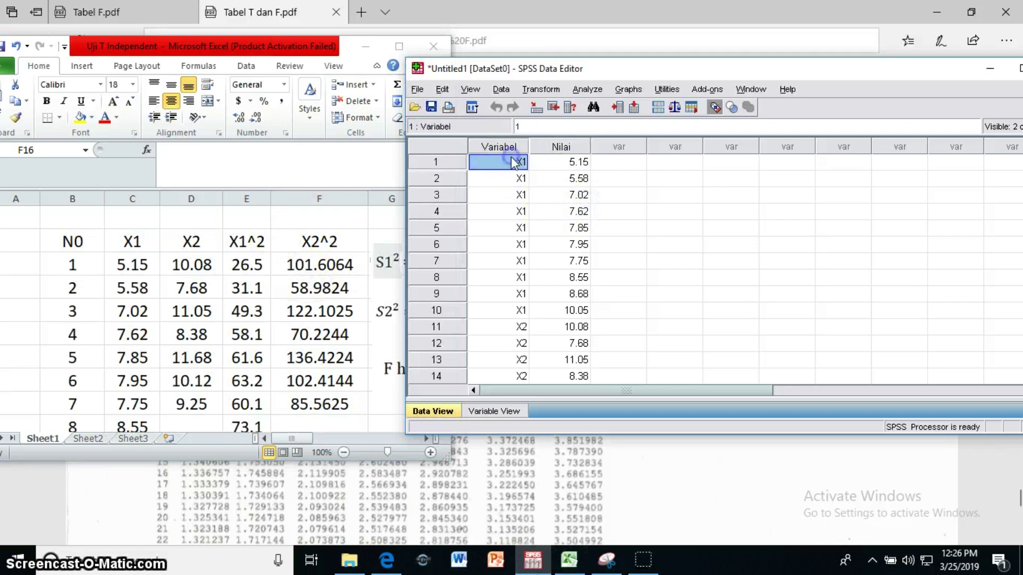
{"action": "left_click", "coordinate": [513, 199]}
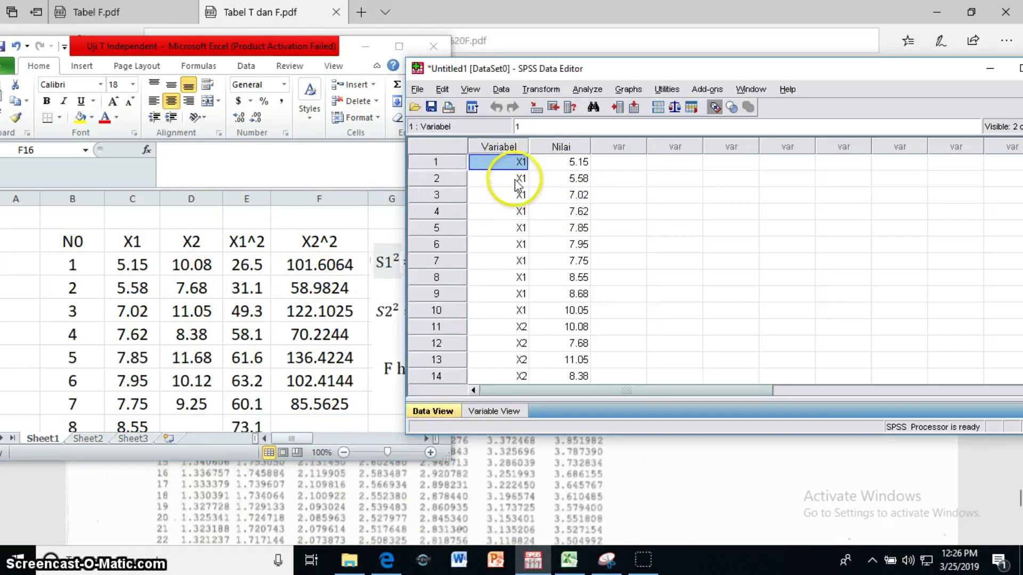
{"action": "scroll", "coordinate": [527, 327], "scroll_direction": "down", "scroll_amount": 2}
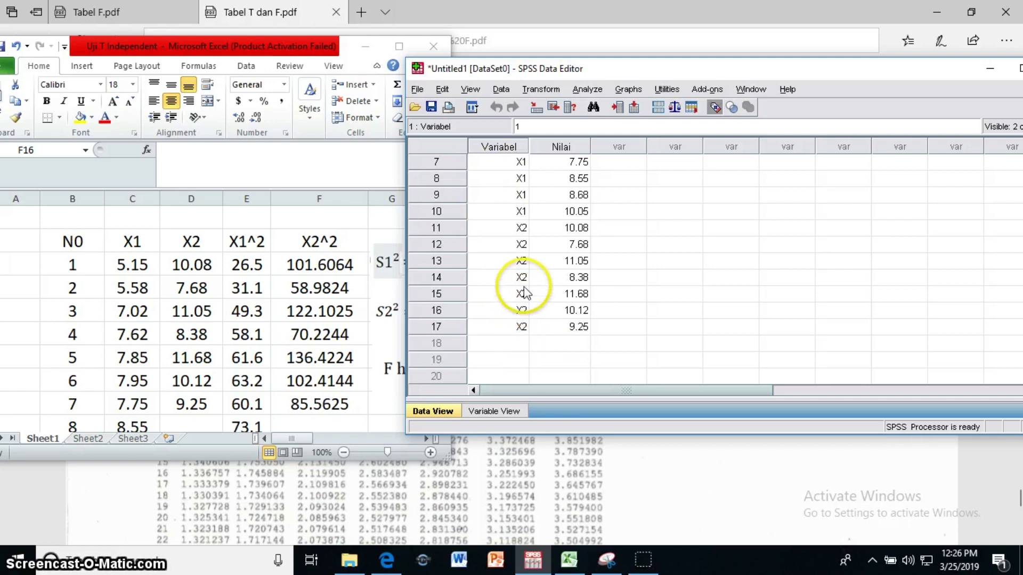
{"action": "scroll", "coordinate": [522, 294], "scroll_direction": "up", "scroll_amount": 2}
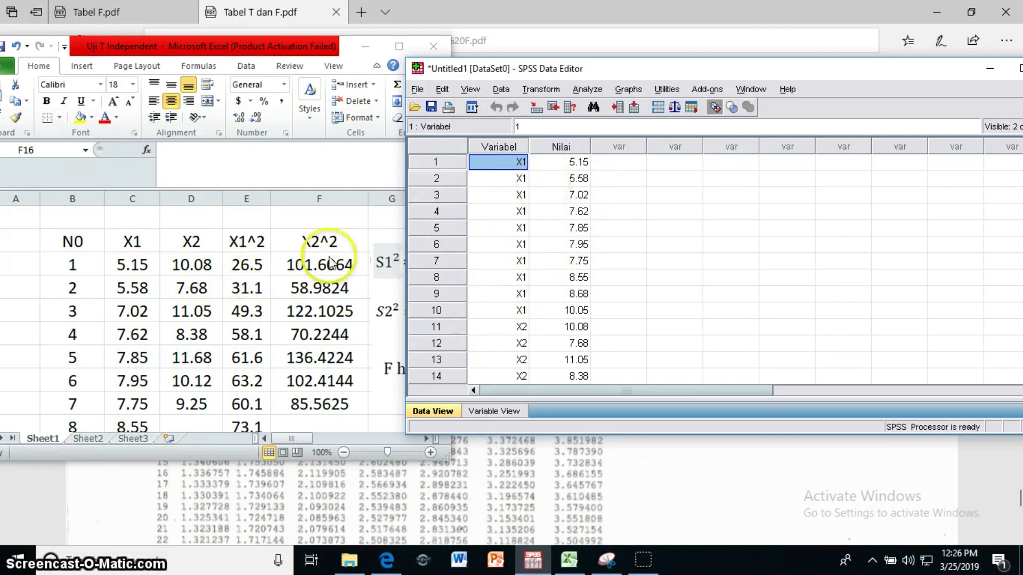
- Check the first and last X1 values in the Excel table against rows 1 and 10 of Nilai in SPSS
{"action": "left_click", "coordinate": [132, 282]}
{"action": "left_click", "coordinate": [131, 266]}
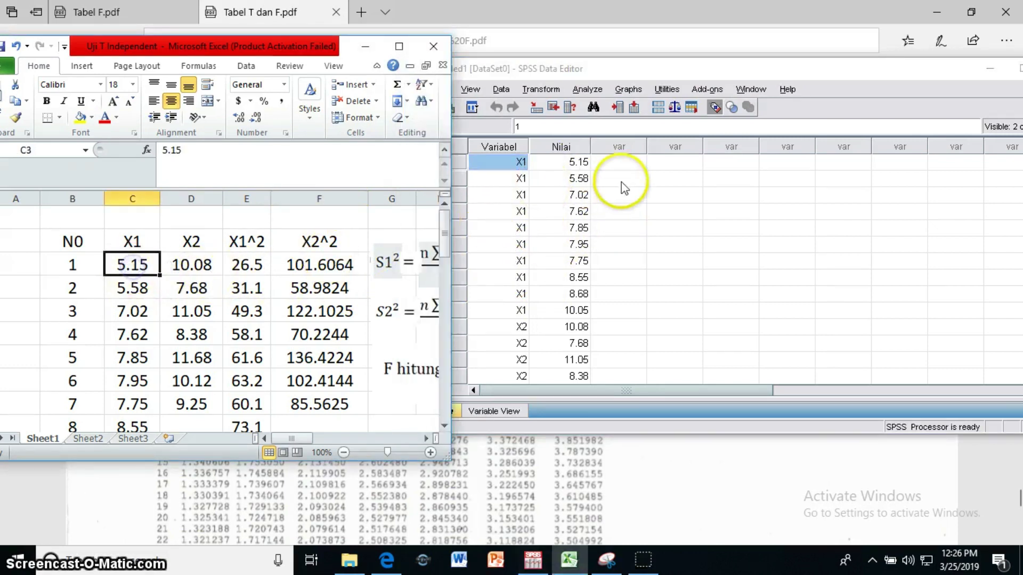
{"action": "left_click", "coordinate": [581, 163]}
{"action": "left_click", "coordinate": [133, 269]}
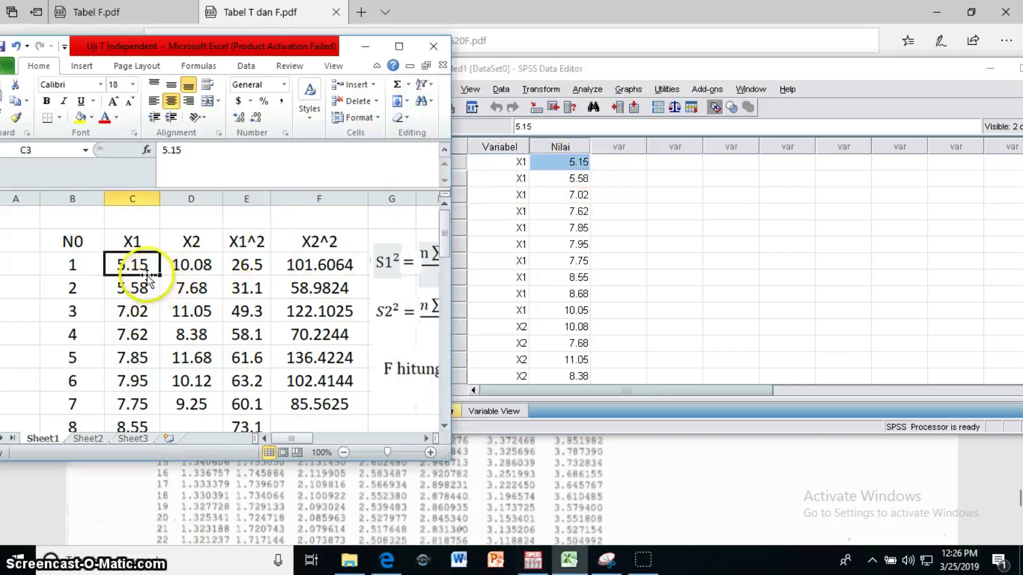
{"action": "scroll", "coordinate": [139, 341], "scroll_direction": "down", "scroll_amount": 1}
{"action": "left_click", "coordinate": [133, 404]}
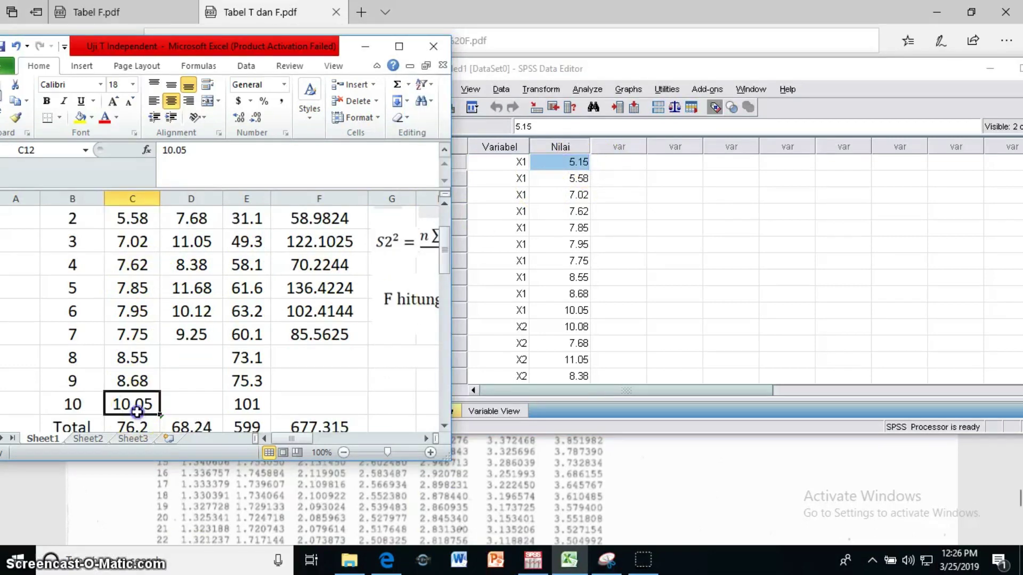
{"action": "left_click", "coordinate": [578, 313]}
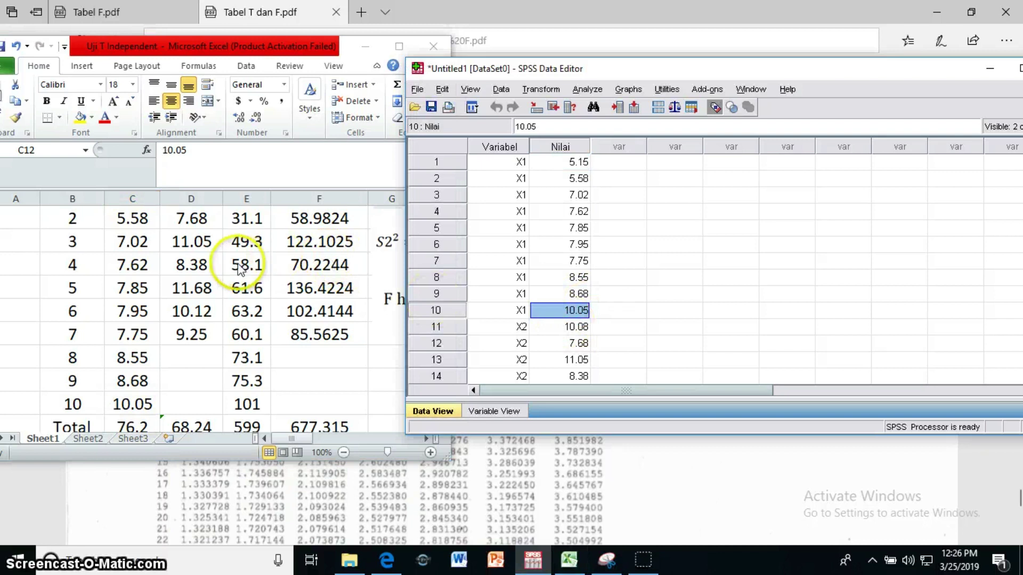
- Check the first and last X2 values in the Excel table against rows 11 and 17 of Nilai in SPSS
{"action": "left_click", "coordinate": [205, 273]}
{"action": "scroll", "coordinate": [205, 274], "scroll_direction": "up", "scroll_amount": 1}
{"action": "left_click", "coordinate": [205, 265]}
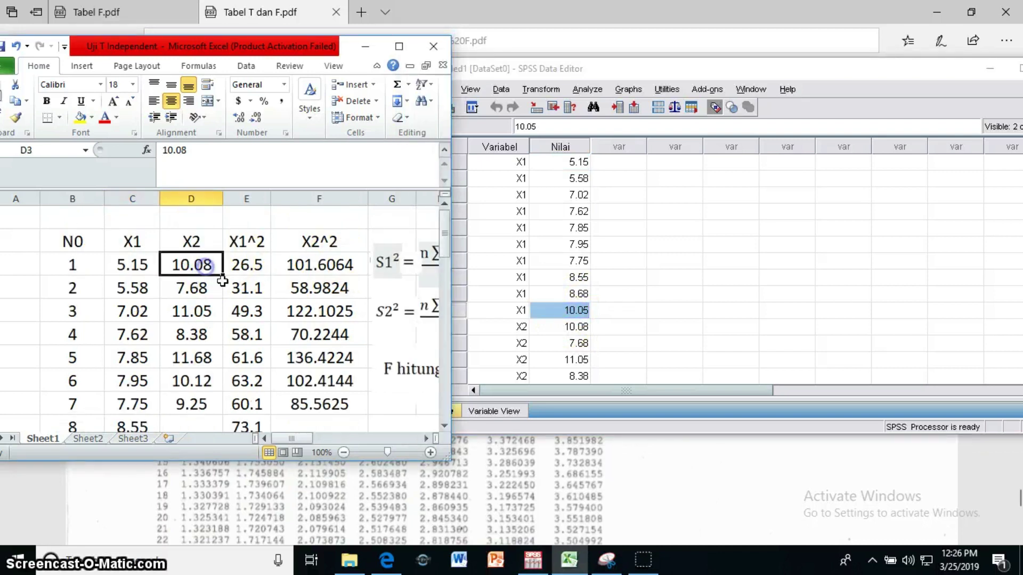
{"action": "left_click", "coordinate": [579, 328]}
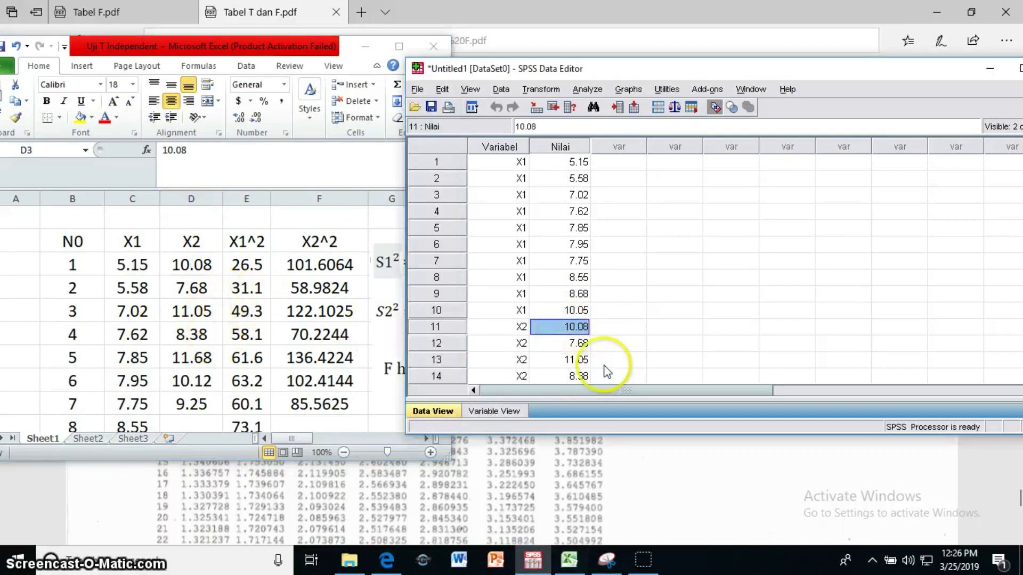
{"action": "scroll", "coordinate": [607, 371], "scroll_direction": "down", "scroll_amount": 2}
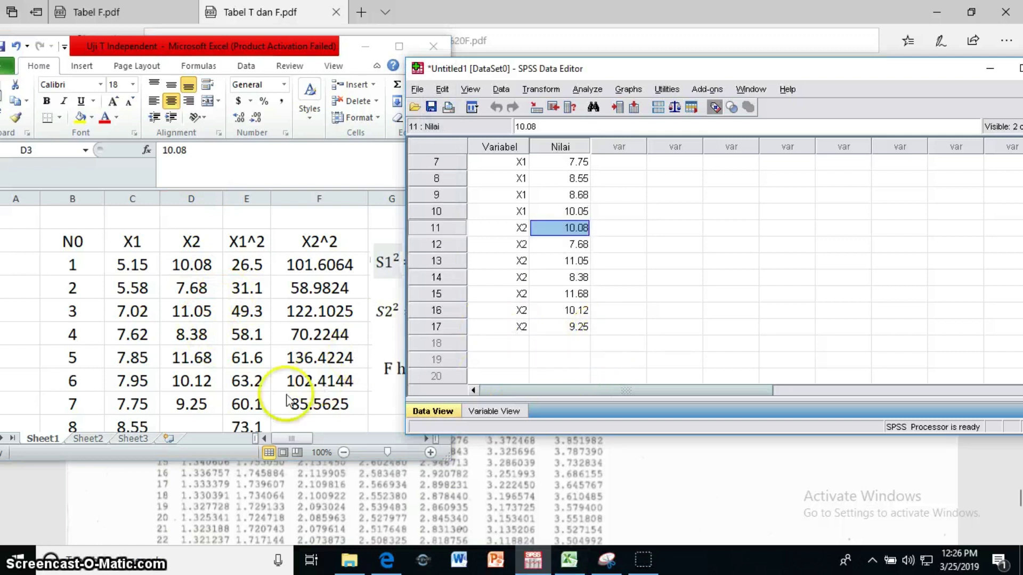
{"action": "left_click", "coordinate": [577, 328]}
{"action": "left_click", "coordinate": [190, 406]}
- Run an Independent-Samples T Test in SPSS with Nilai as test variable and Variabel(1 2) as grouping variable
{"action": "left_click", "coordinate": [738, 282]}
{"action": "left_click_drag", "start_coordinate": [936, 73], "coordinate": [605, 103]}
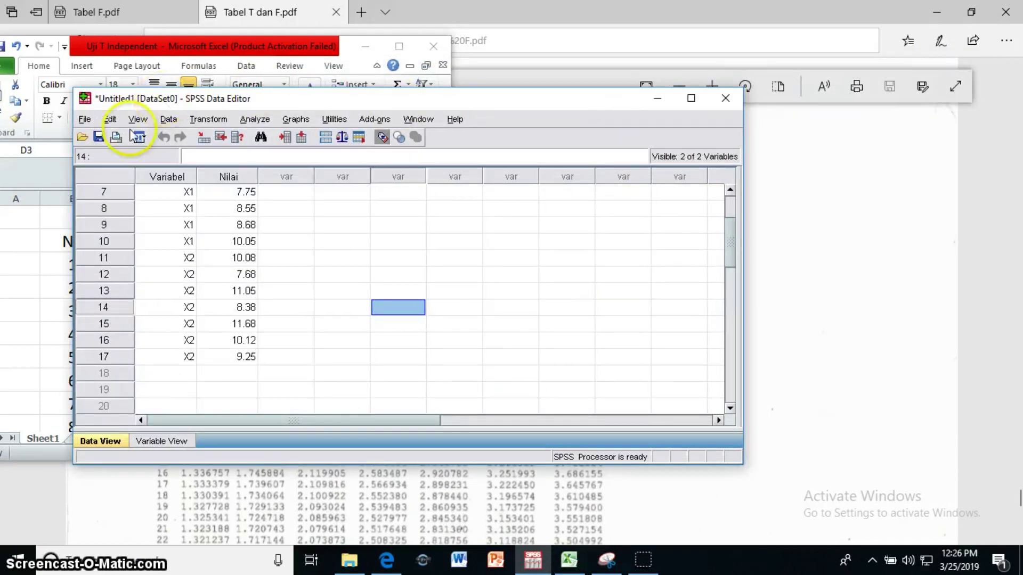
{"action": "left_click", "coordinate": [254, 119]}
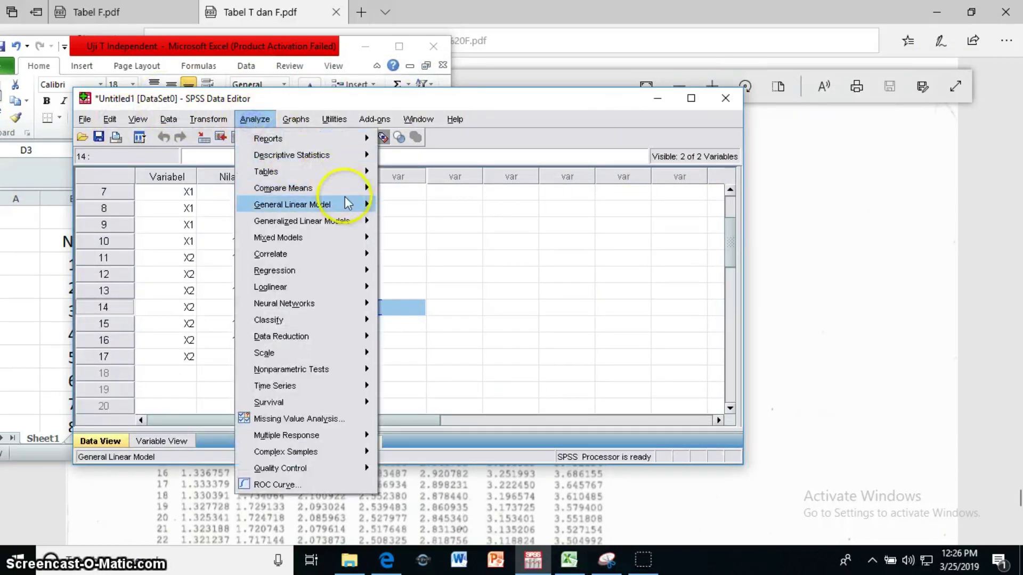
{"action": "mouse_move", "coordinate": [329, 195]}
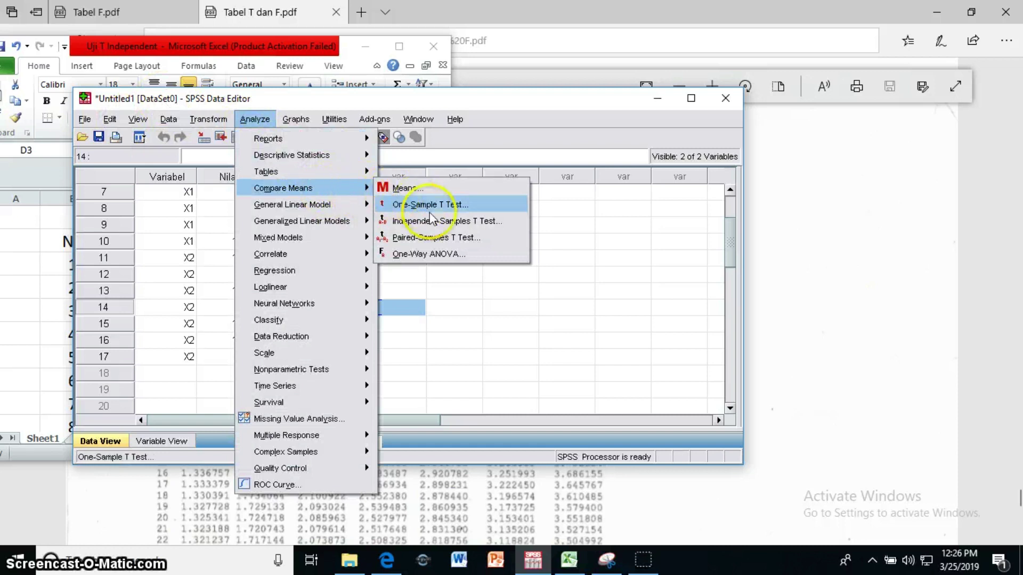
{"action": "left_click", "coordinate": [465, 221]}
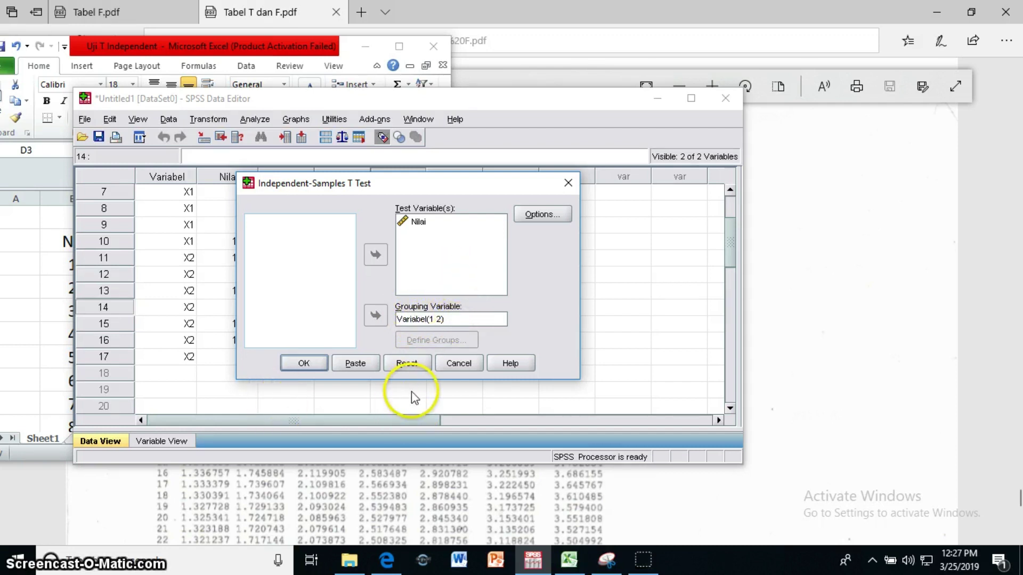
{"action": "left_click", "coordinate": [316, 367]}
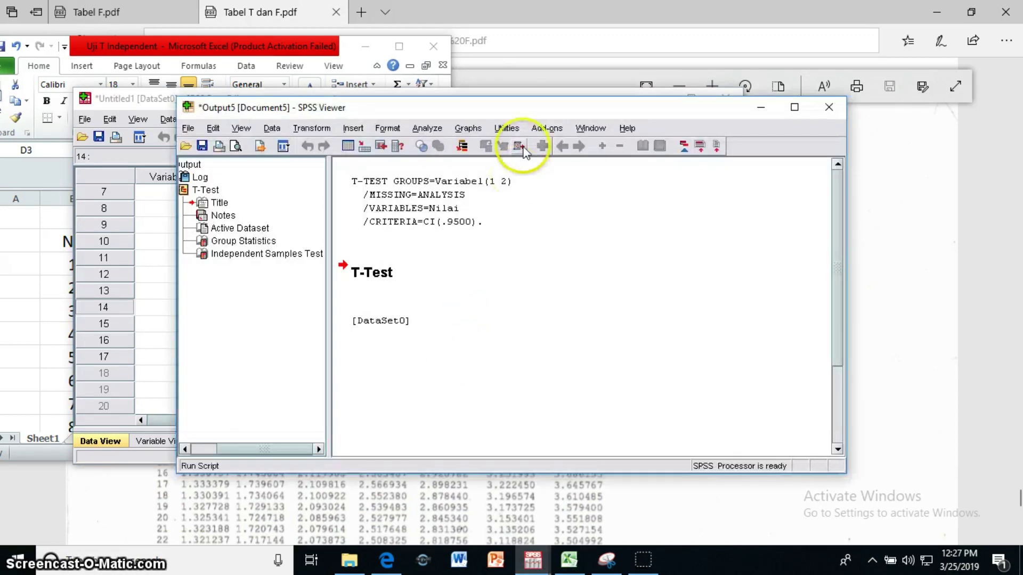
- Place the SPSS Viewer output beside the Excel window and minimize the Data Editor
{"action": "left_click_drag", "start_coordinate": [539, 108], "coordinate": [713, 39]}
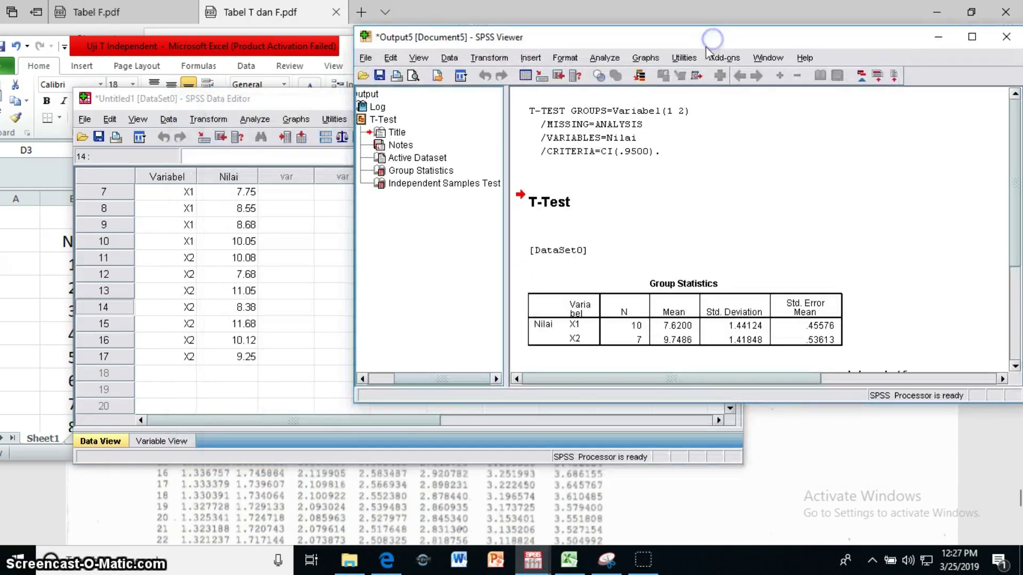
{"action": "scroll", "coordinate": [662, 194], "scroll_direction": "down", "scroll_amount": 3}
{"action": "left_click", "coordinate": [283, 102]}
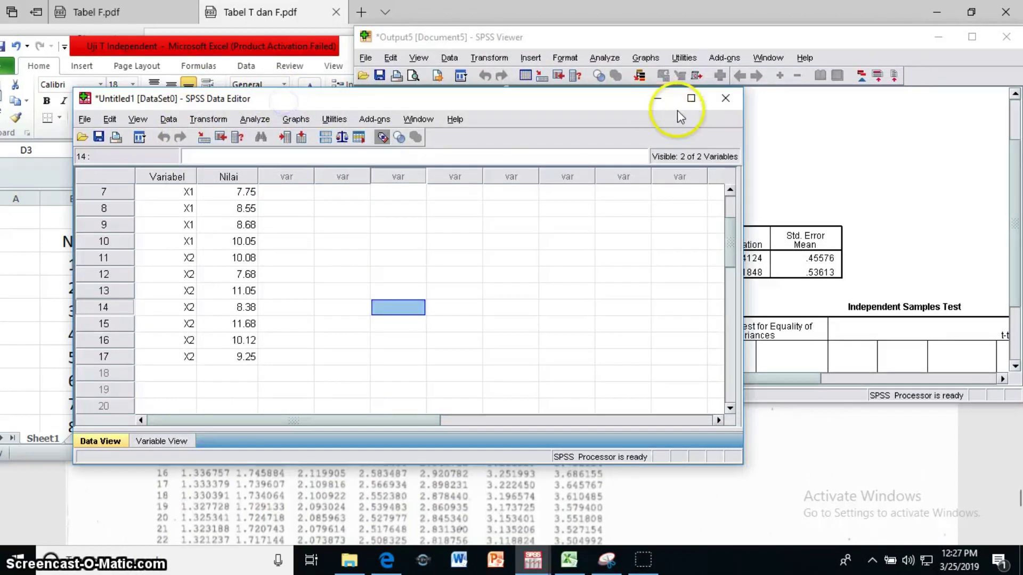
{"action": "left_click", "coordinate": [659, 98]}
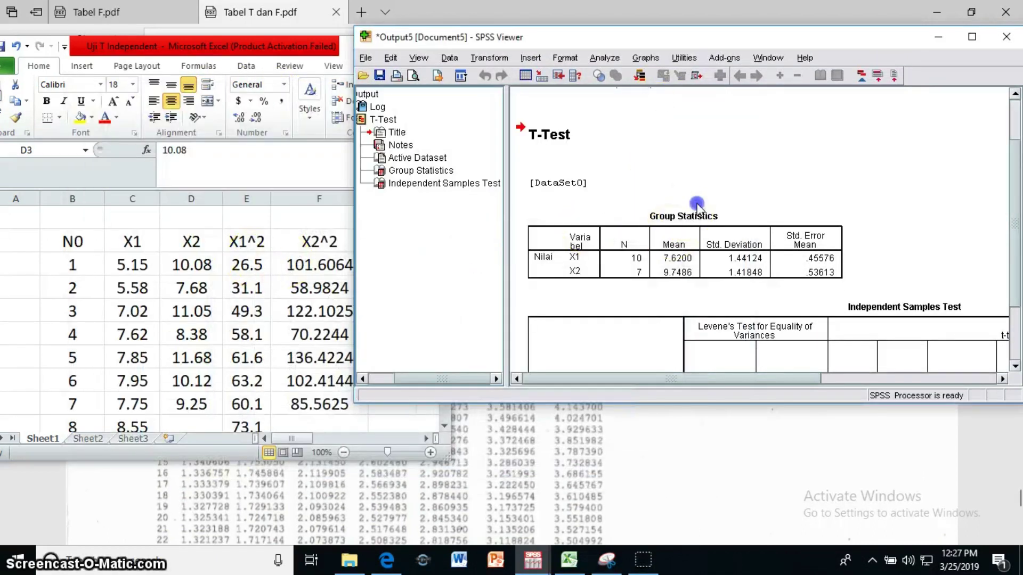
- Compare the Rata-Rata of X1 and X2 in Excel with the means in the SPSS Group Statistics table
{"action": "scroll", "coordinate": [790, 185], "scroll_direction": "down", "scroll_amount": 3}
{"action": "left_click", "coordinate": [248, 259]}
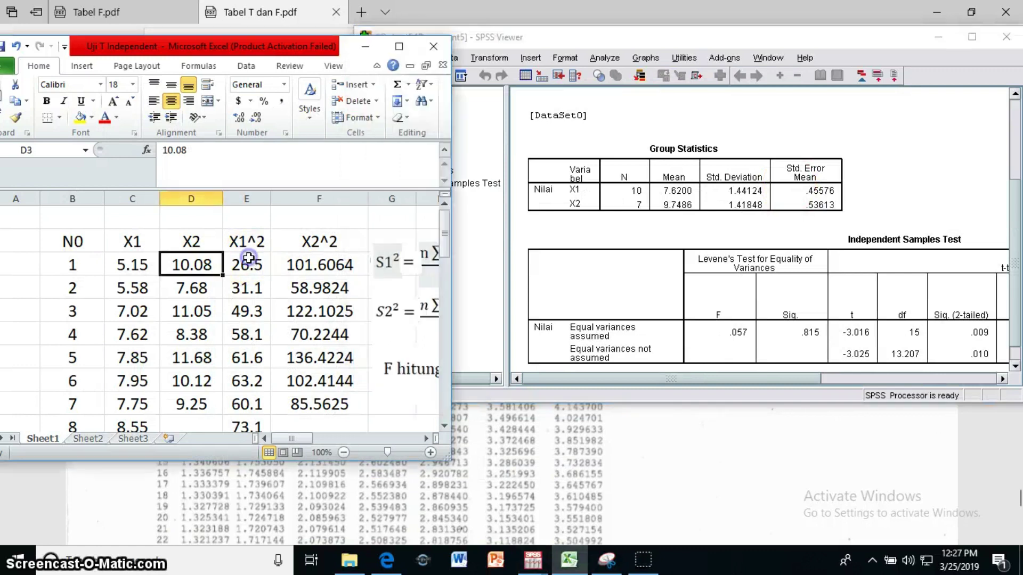
{"action": "scroll", "coordinate": [249, 259], "scroll_direction": "down", "scroll_amount": 2}
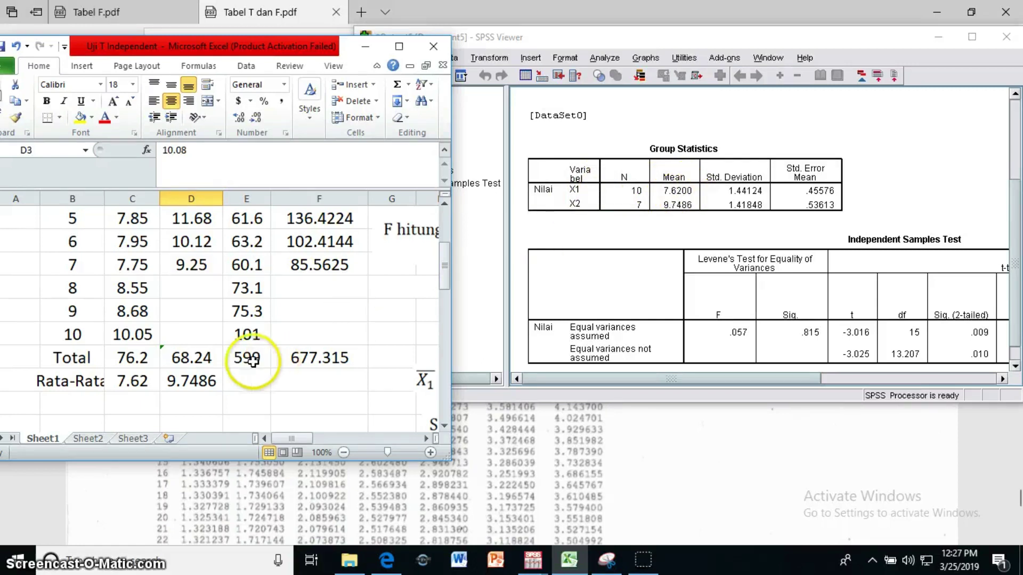
{"action": "left_click", "coordinate": [138, 382]}
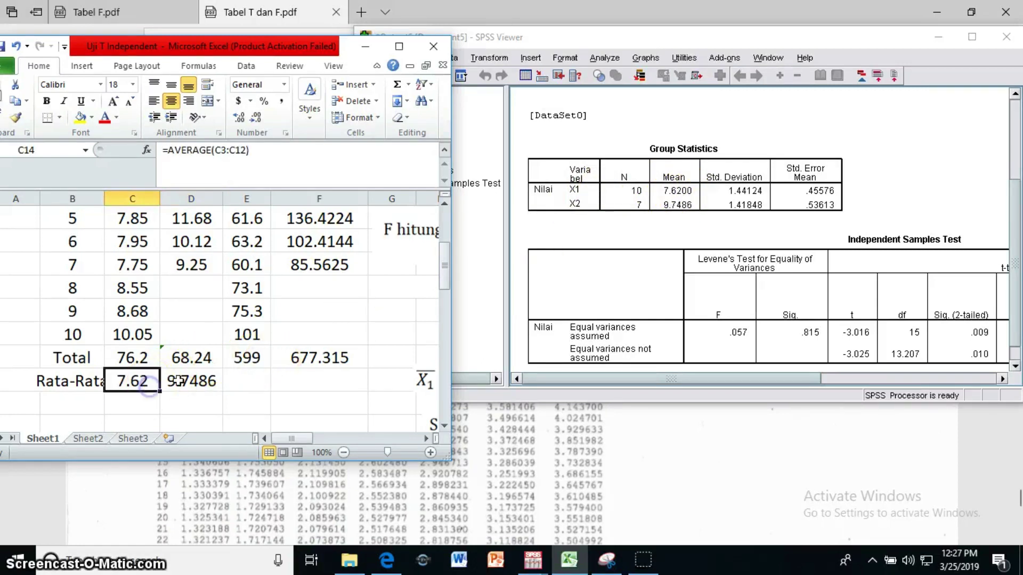
{"action": "left_click", "coordinate": [691, 207]}
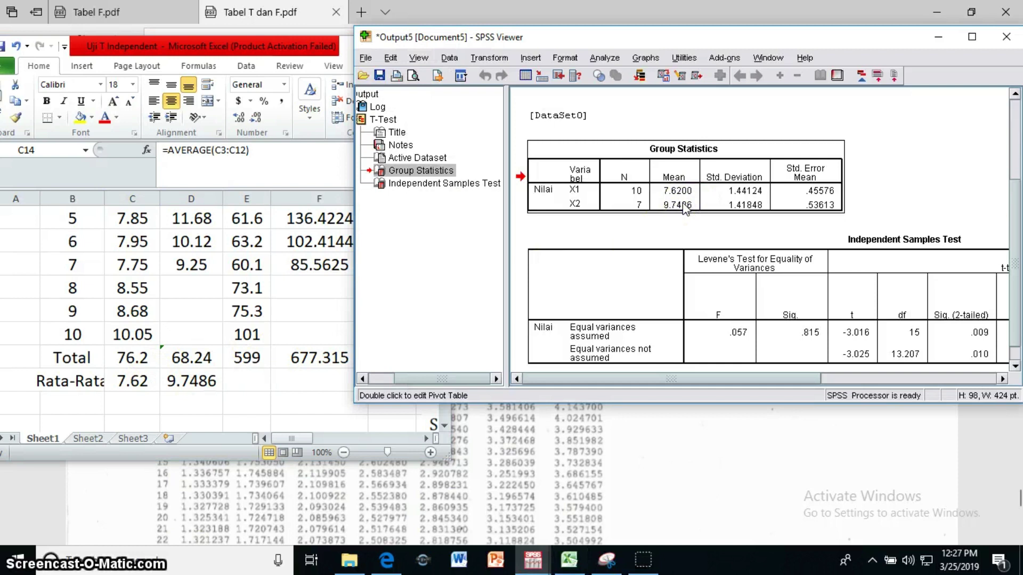
{"action": "scroll", "coordinate": [686, 208], "scroll_direction": "down", "scroll_amount": 1}
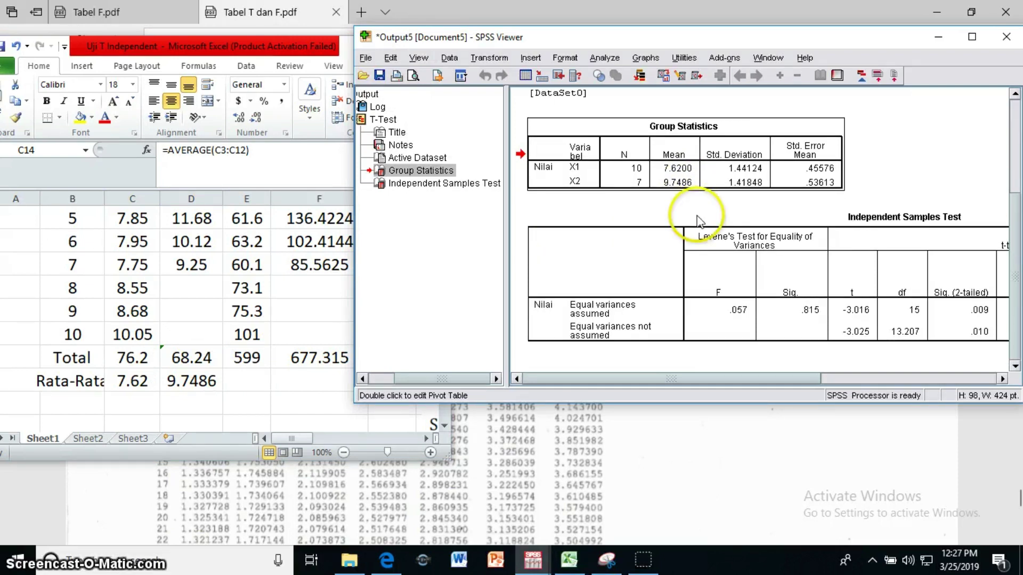
- Examine the F hitung section in Excel alongside Levene's test in the SPSS Independent Samples Test table
{"action": "left_click", "coordinate": [258, 387]}
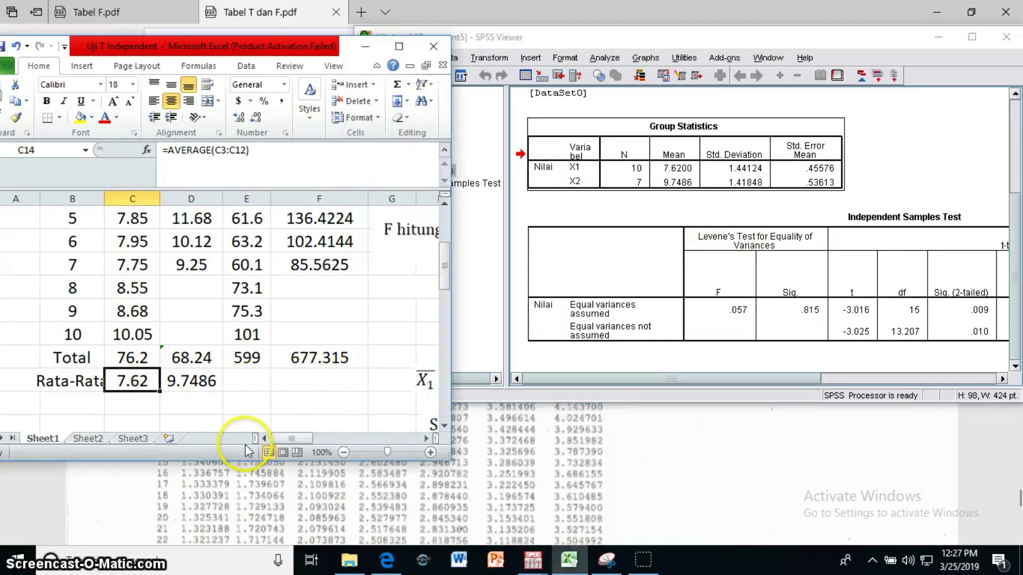
{"action": "left_click_drag", "start_coordinate": [280, 439], "coordinate": [305, 442]}
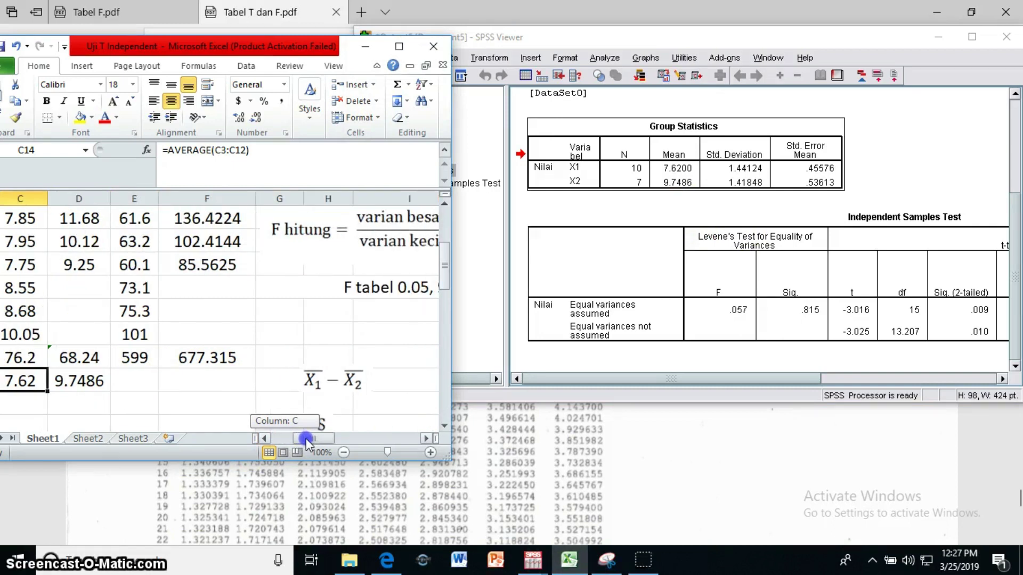
{"action": "mouse_move", "coordinate": [785, 379]}
{"action": "left_mouse_down"}
{"action": "mouse_move", "coordinate": [905, 383]}
{"action": "mouse_move", "coordinate": [791, 388]}
{"action": "left_mouse_up"}
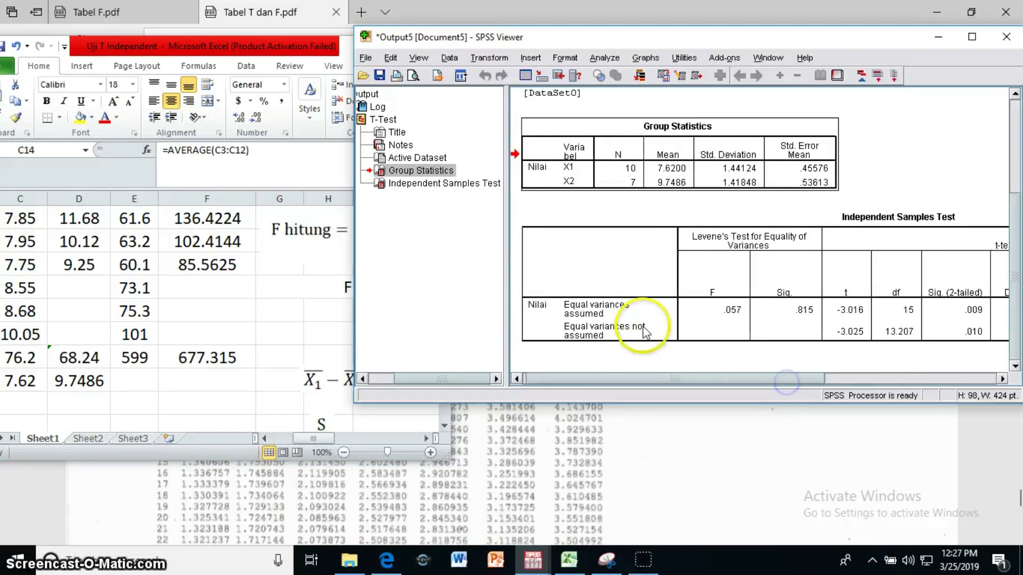